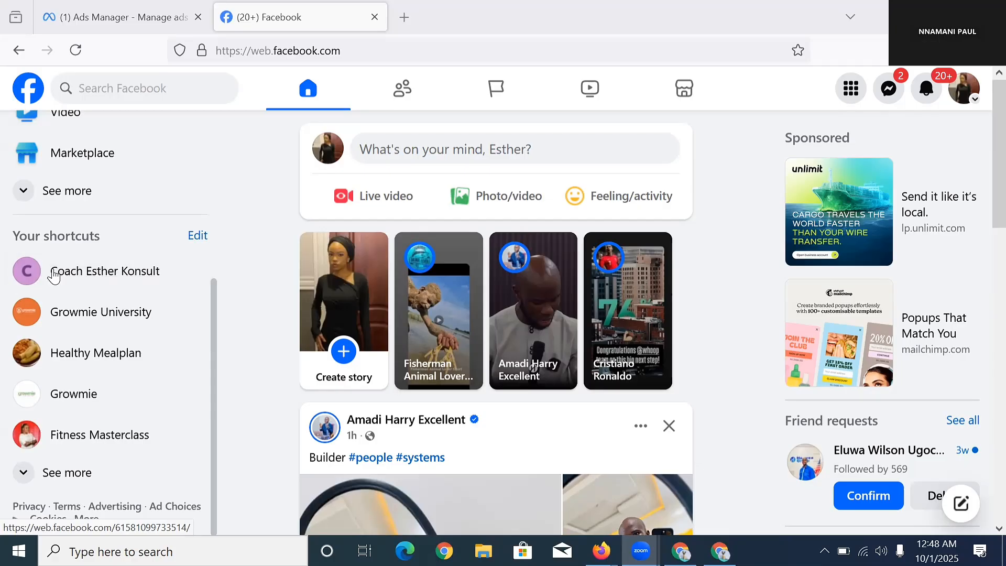
Switch into the coaching Page and open its Linked accounts settings, where Instagram and WhatsApp are unconnected.
click(109, 273)
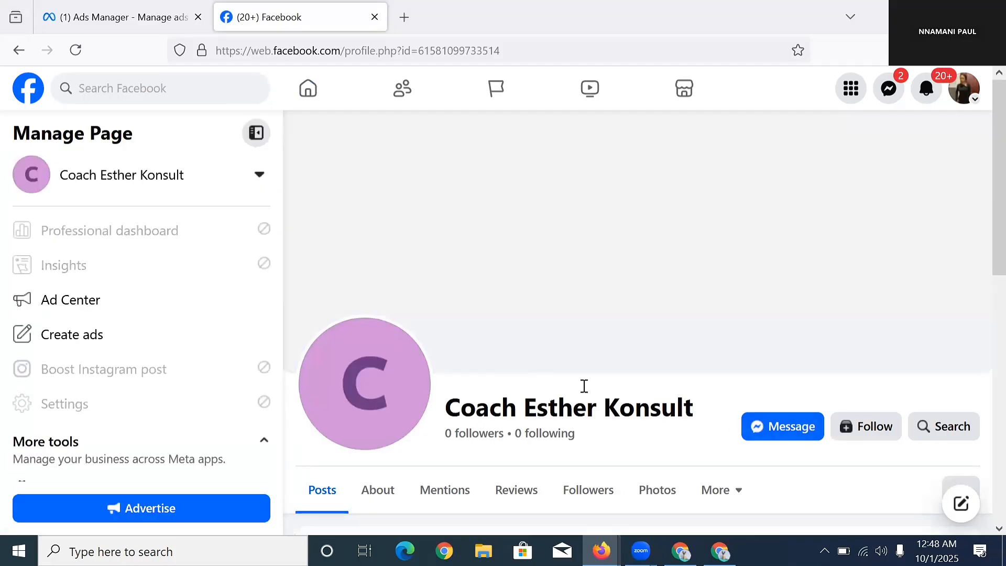
scroll(583, 386, down, 1)
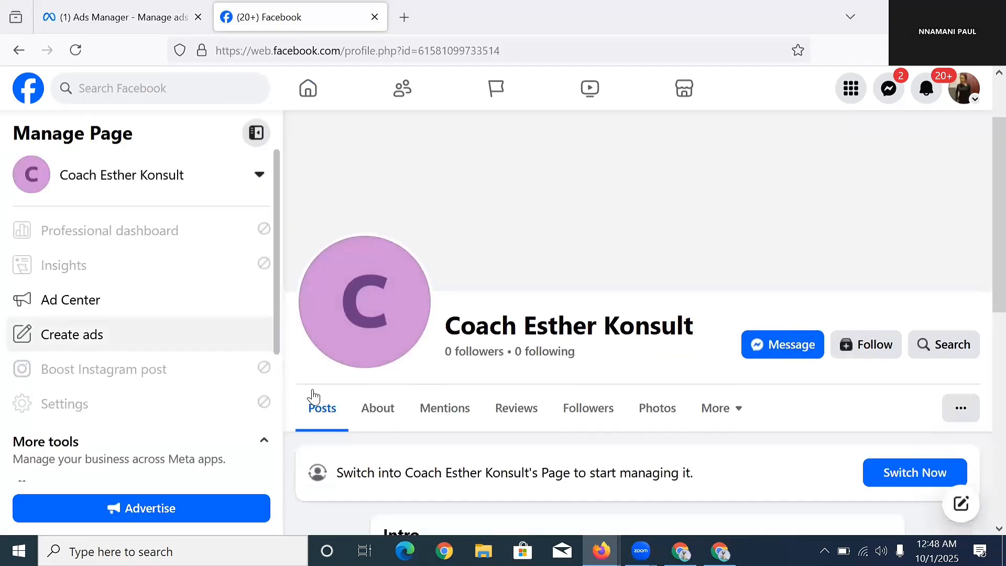
click(920, 473)
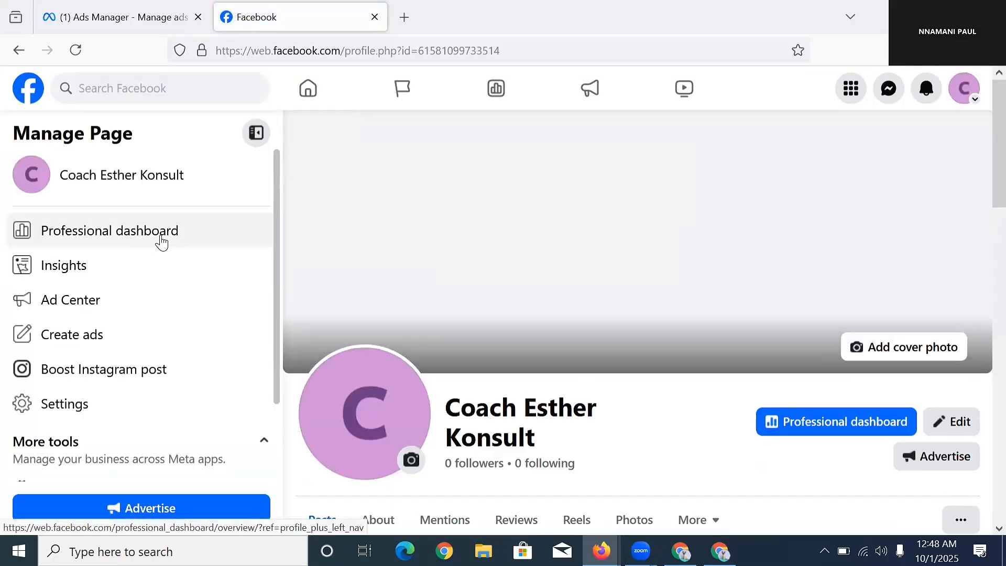
click(162, 241)
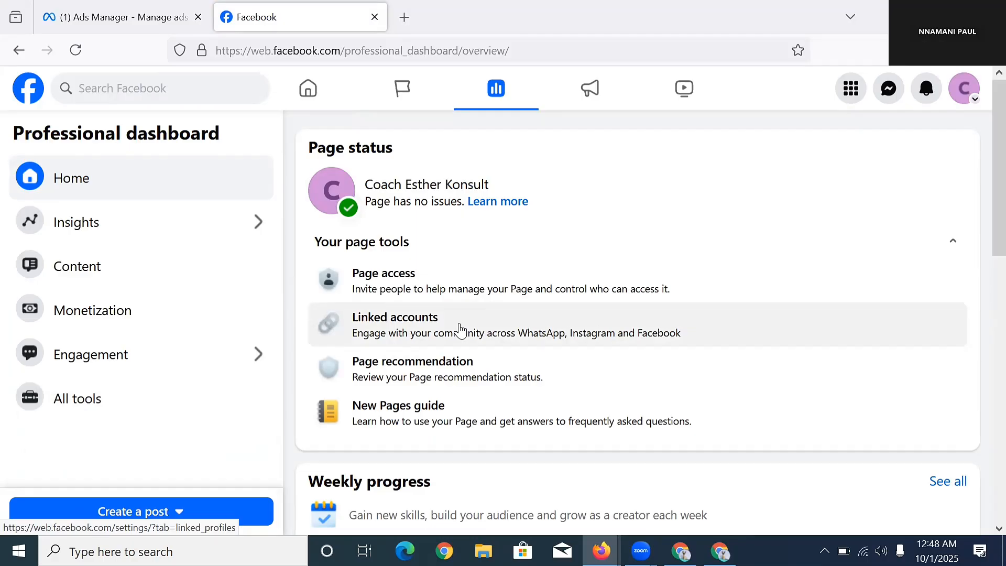
click(460, 330)
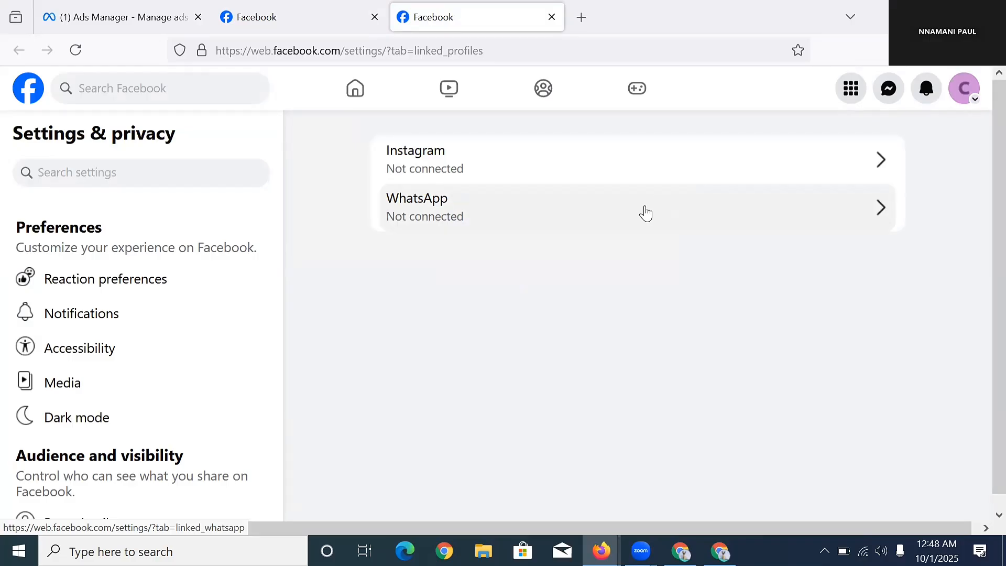
click(644, 210)
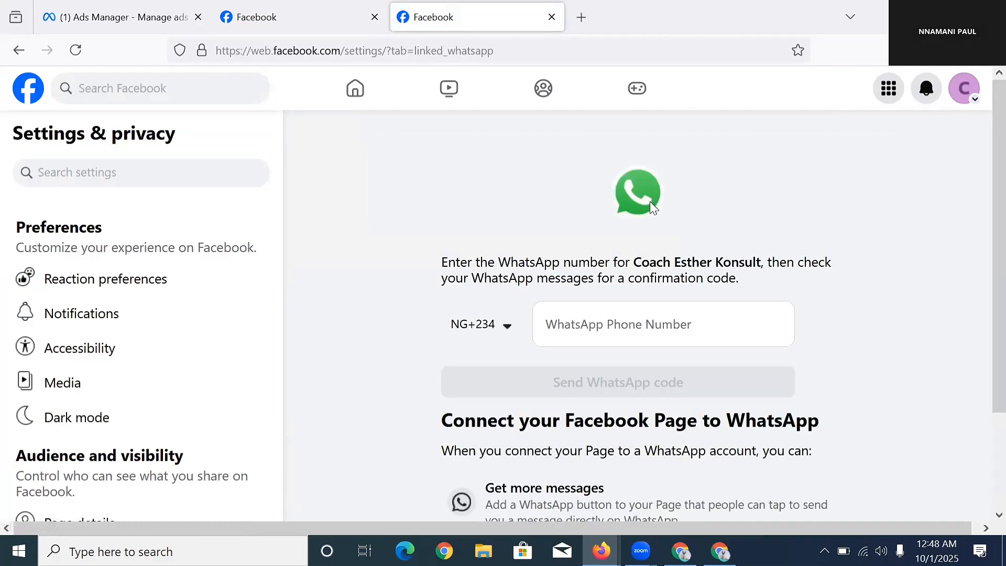
click(622, 319)
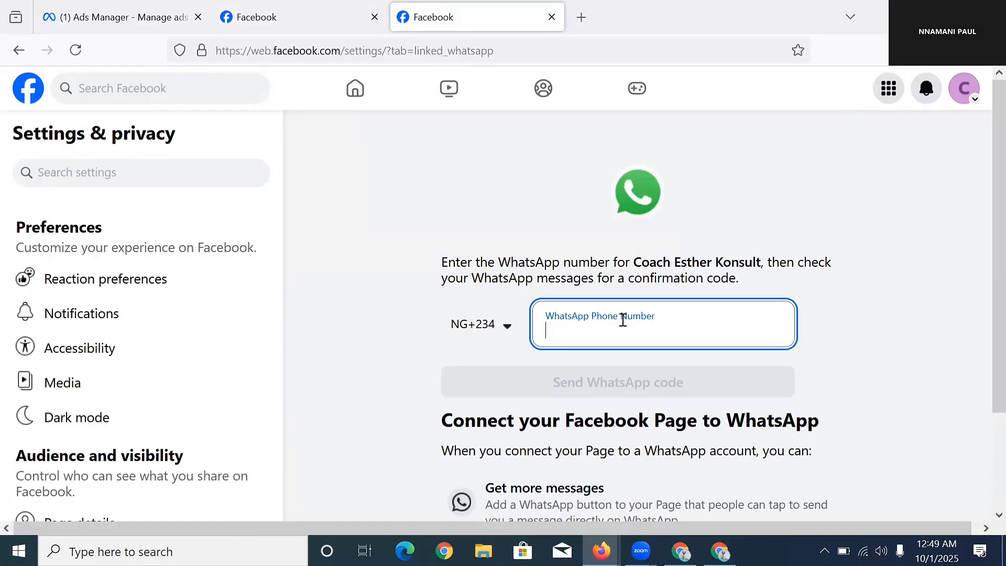
text(70)
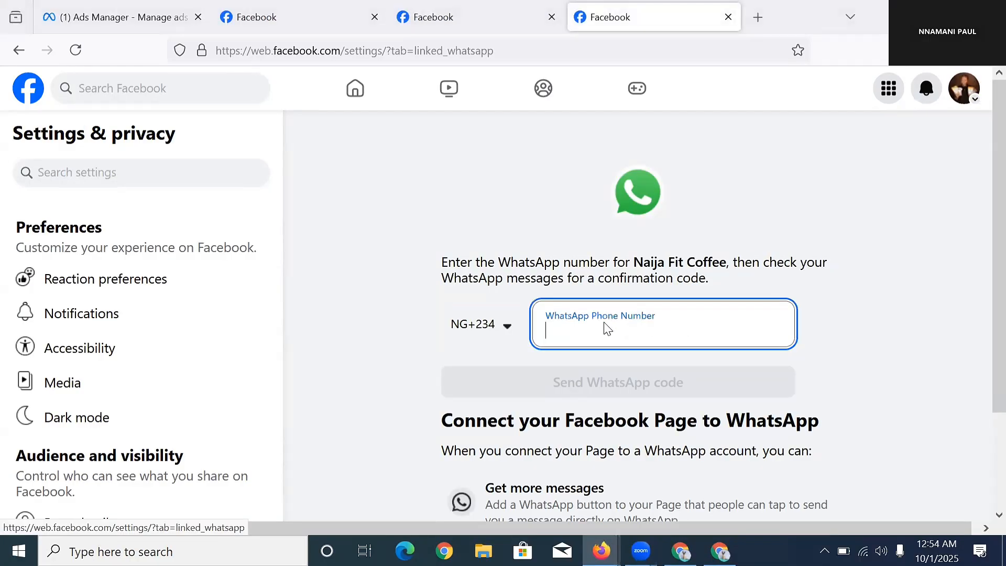
right_click(606, 328)
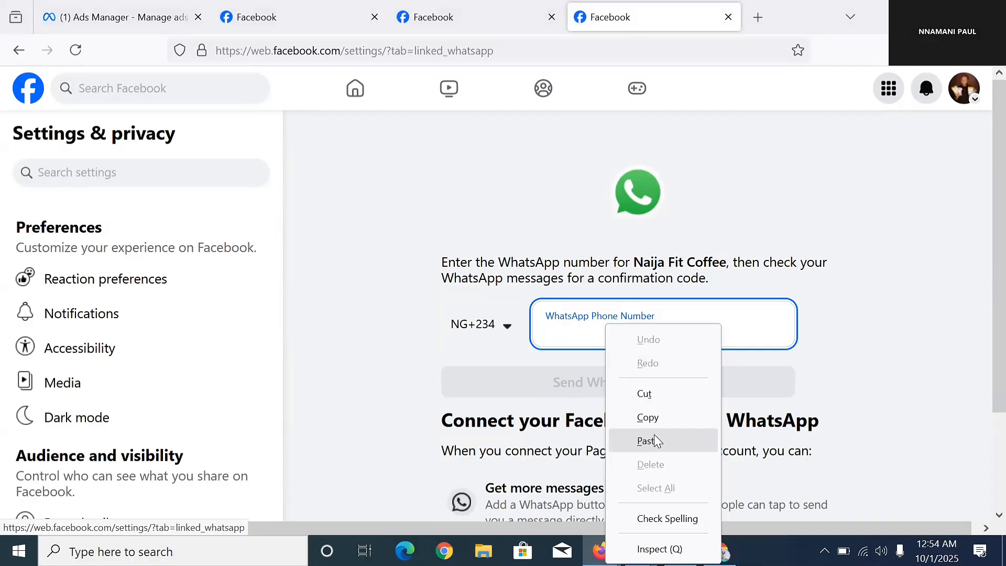
click(650, 439)
click(639, 388)
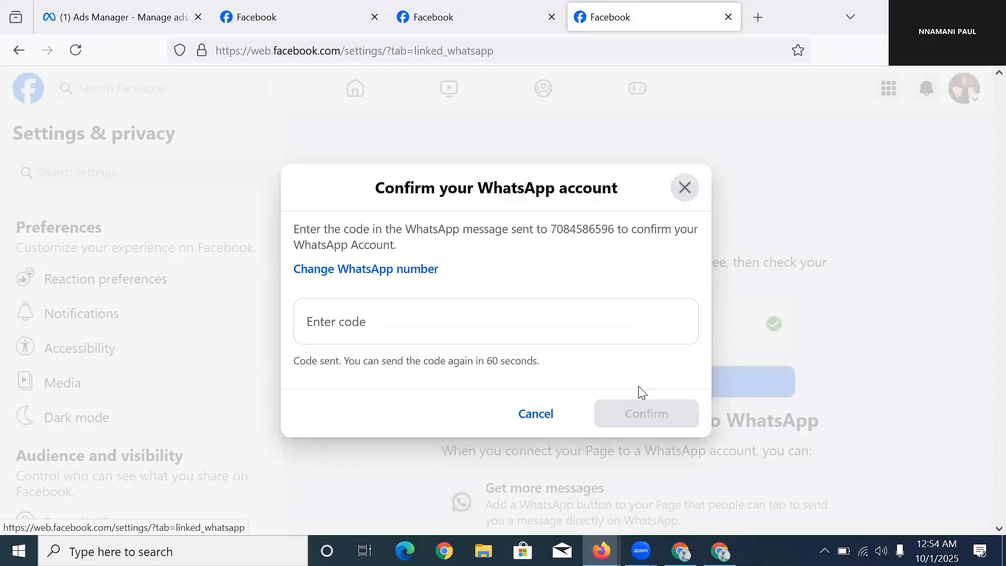
Enter the received WhatsApp confirmation code and confirm it.
click(586, 324)
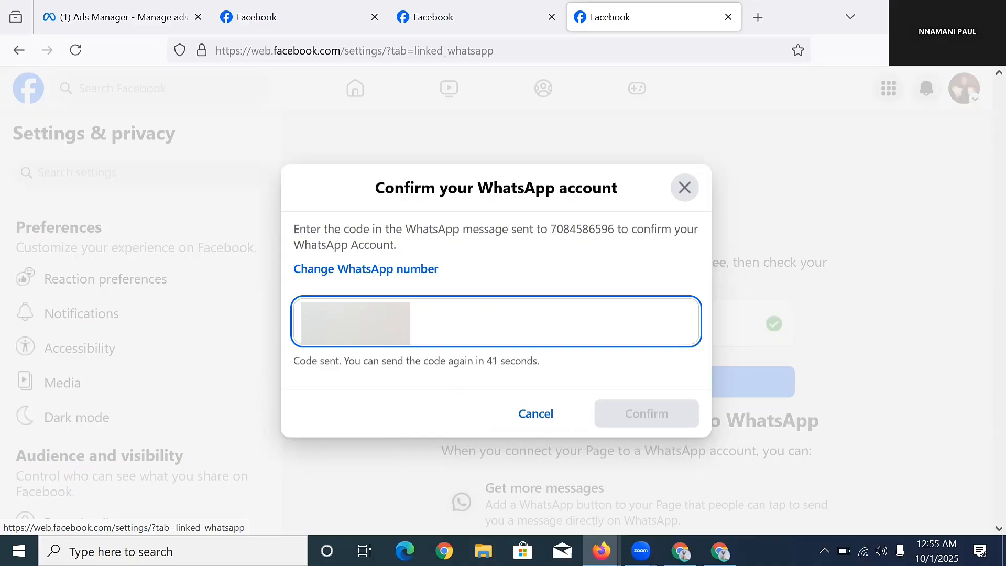
text(*)
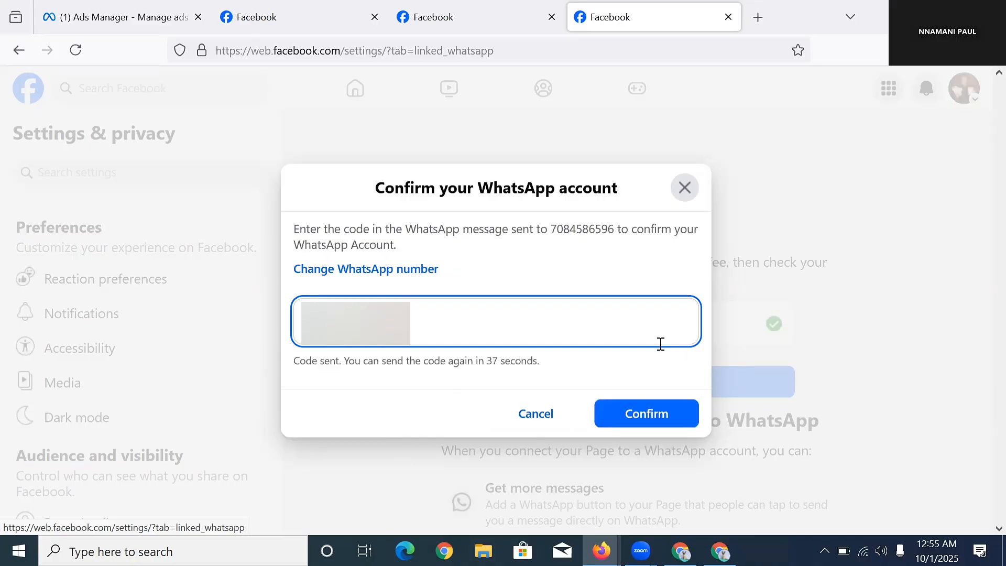
click(654, 413)
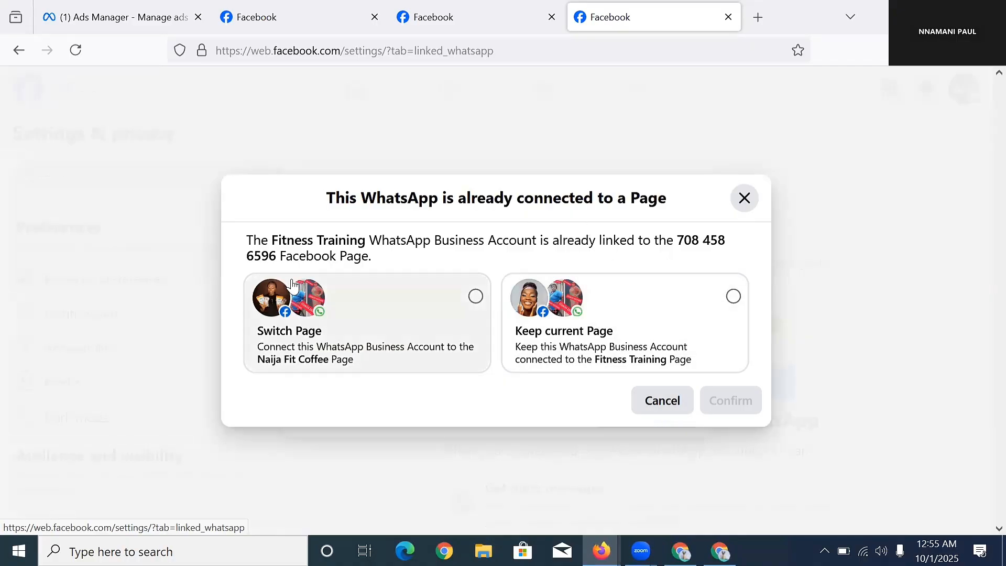
Choose Switch Page and confirm moving the WhatsApp Business Account to Naija Fit Coffee.
click(452, 296)
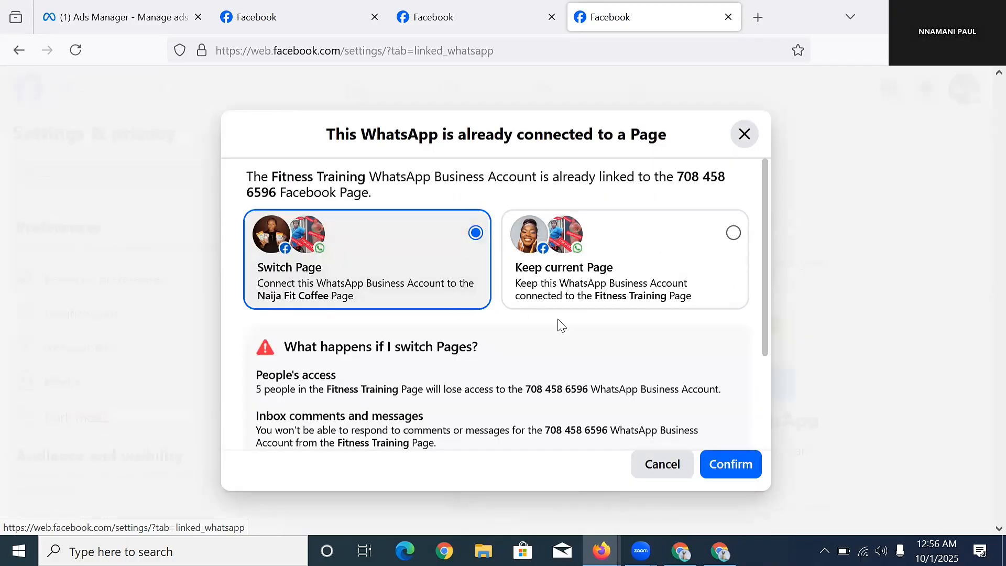
click(739, 463)
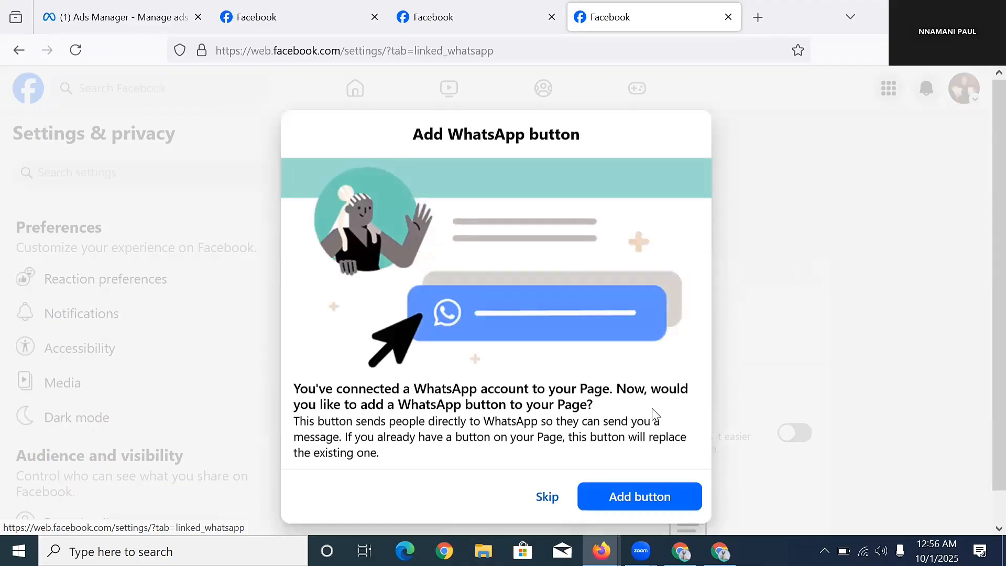
scroll(542, 157, down, 1)
scroll(509, 269, up, 1)
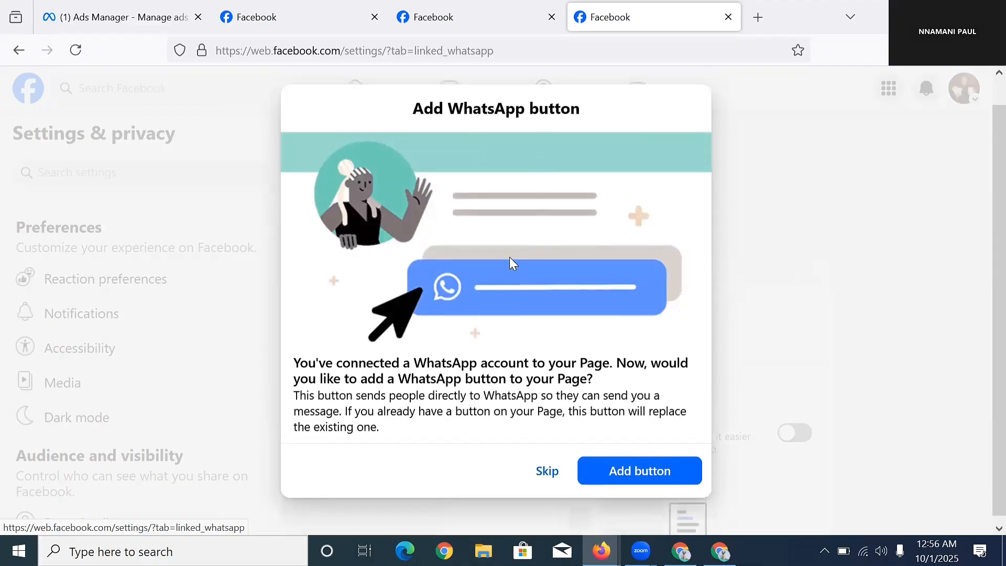
scroll(537, 262, down, 1)
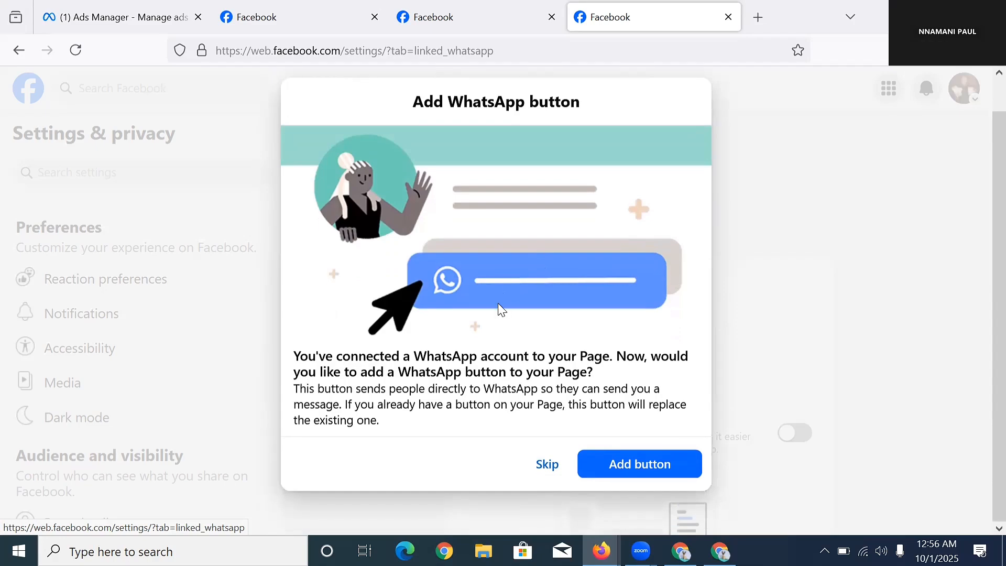
Skip the WhatsApp button, post and ad offers, close the app offer, and return to Ads Manager.
click(547, 464)
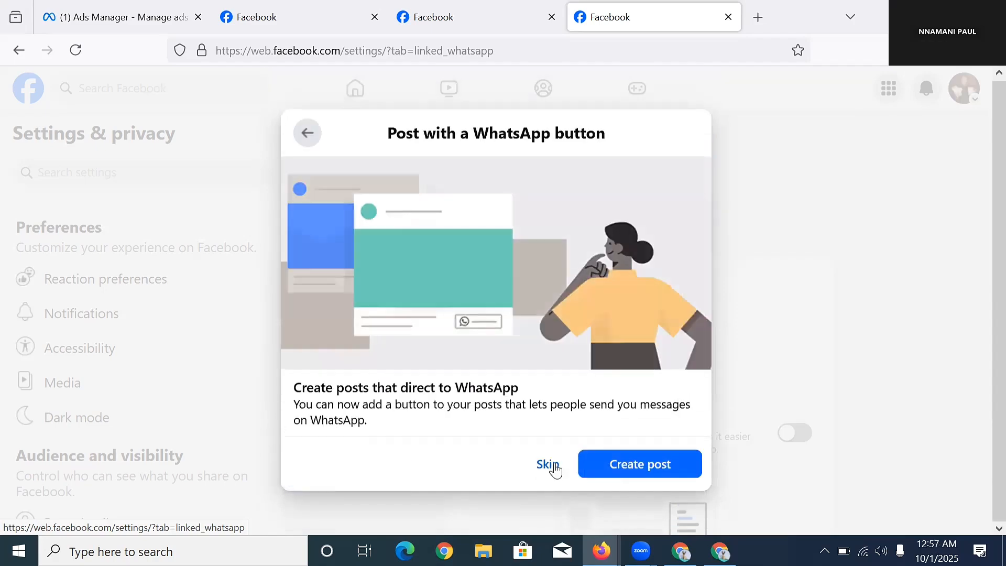
click(547, 464)
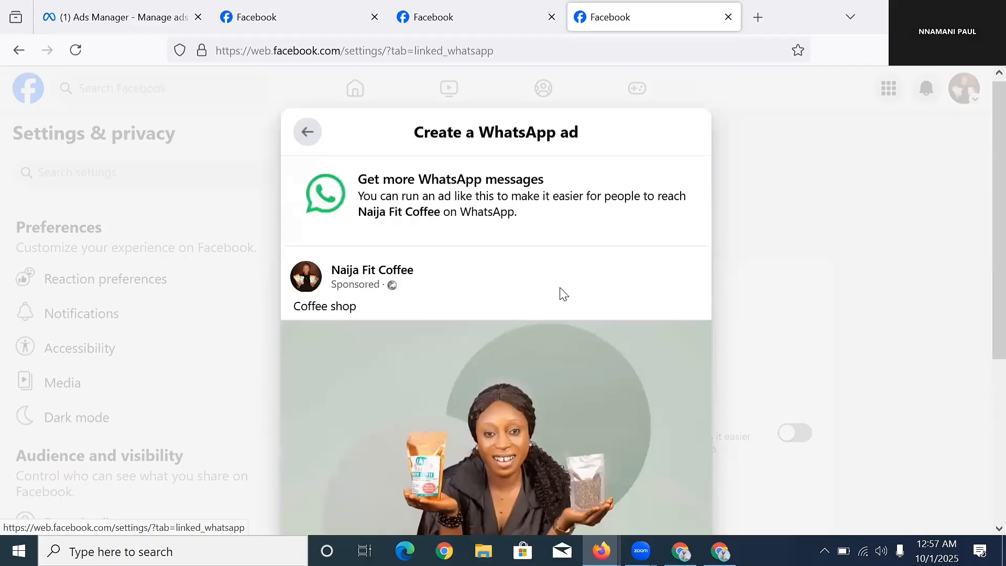
scroll(563, 304, down, 5)
click(551, 463)
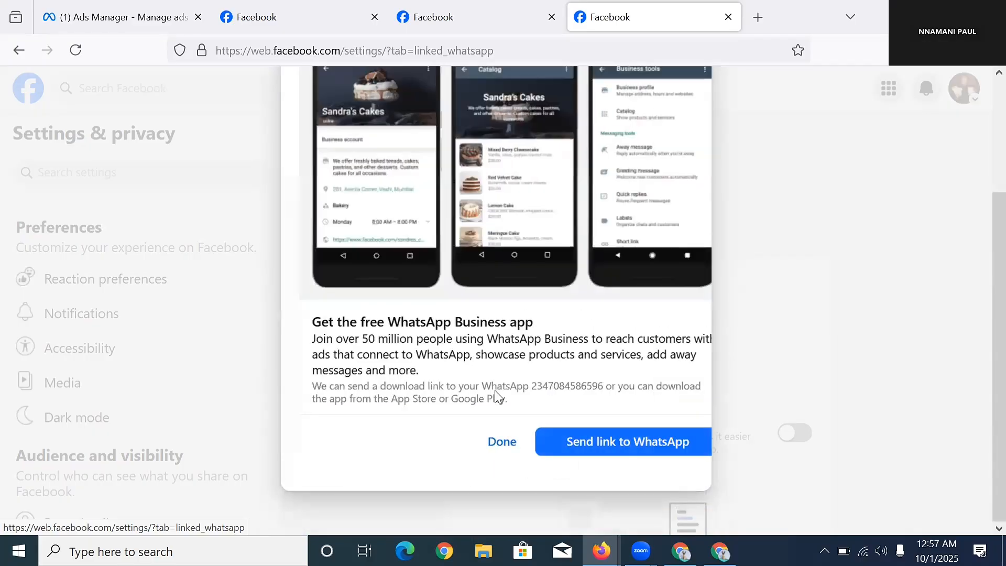
click(482, 464)
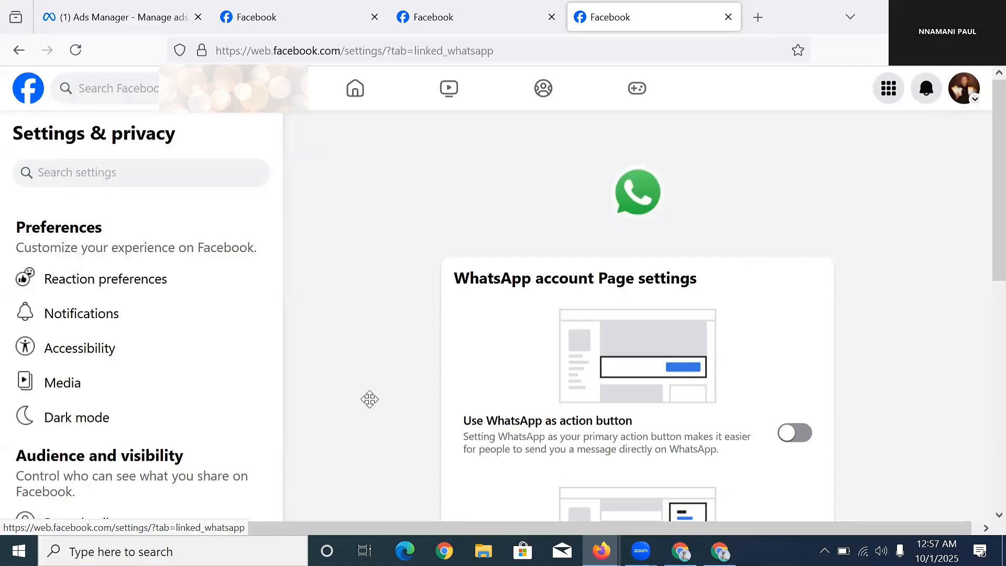
click(166, 11)
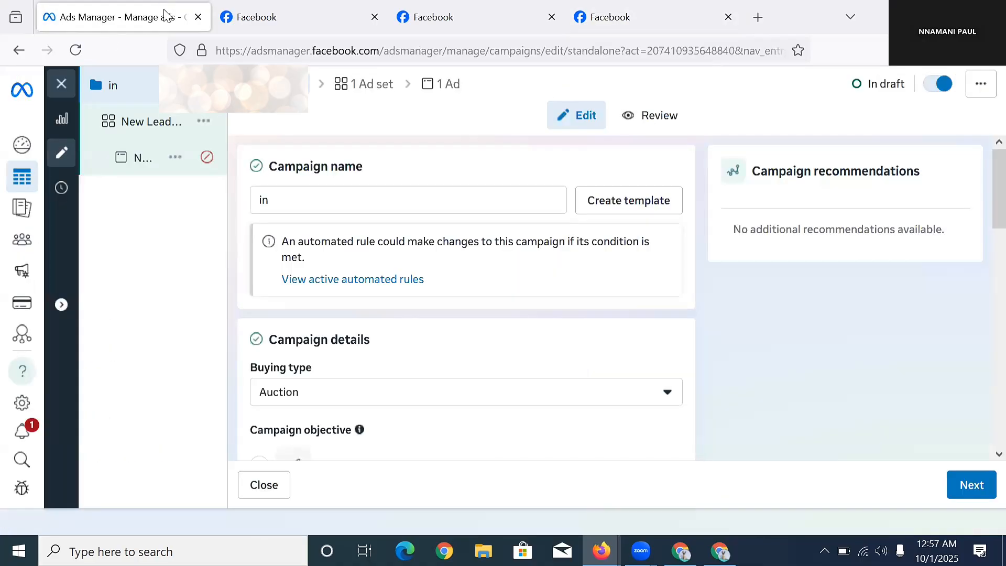
Close the draft without publishing, clear the campaign, ad set and ad filters, and start a new campaign.
click(68, 82)
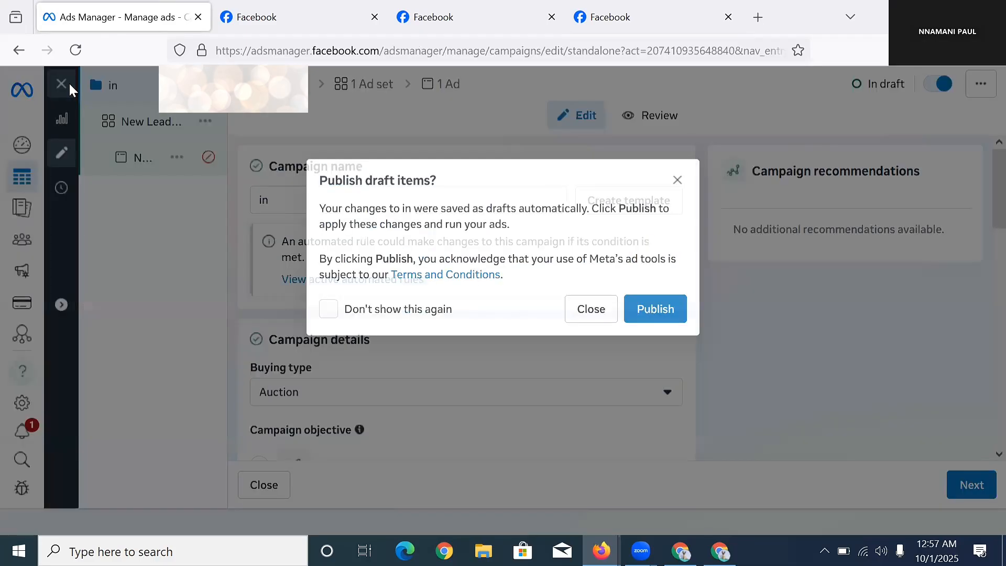
click(571, 317)
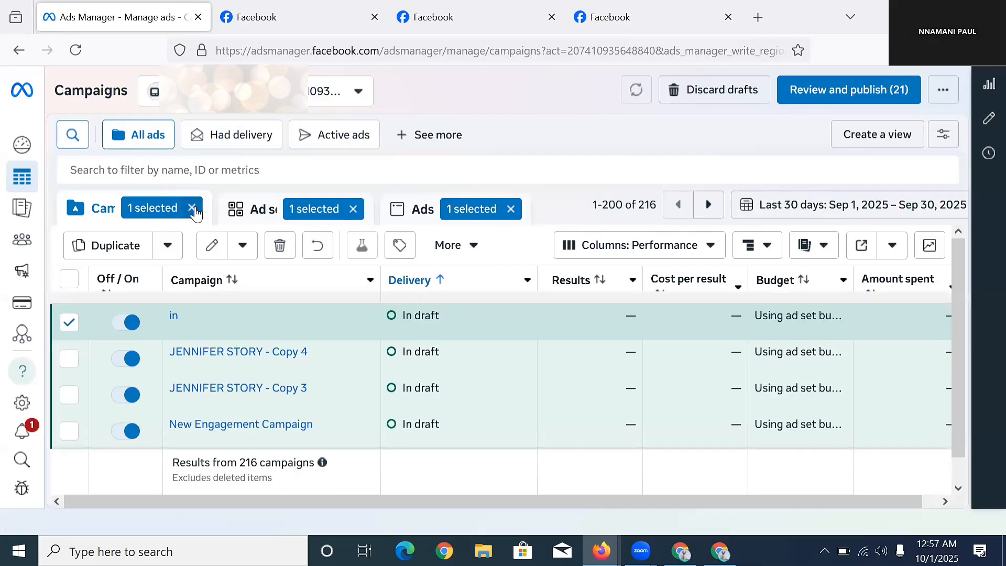
click(192, 208)
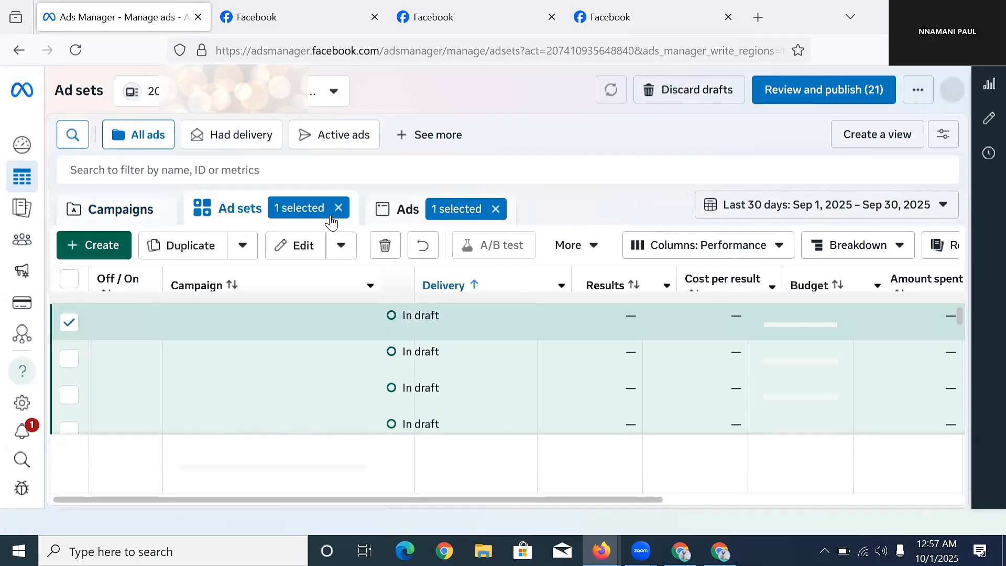
click(405, 208)
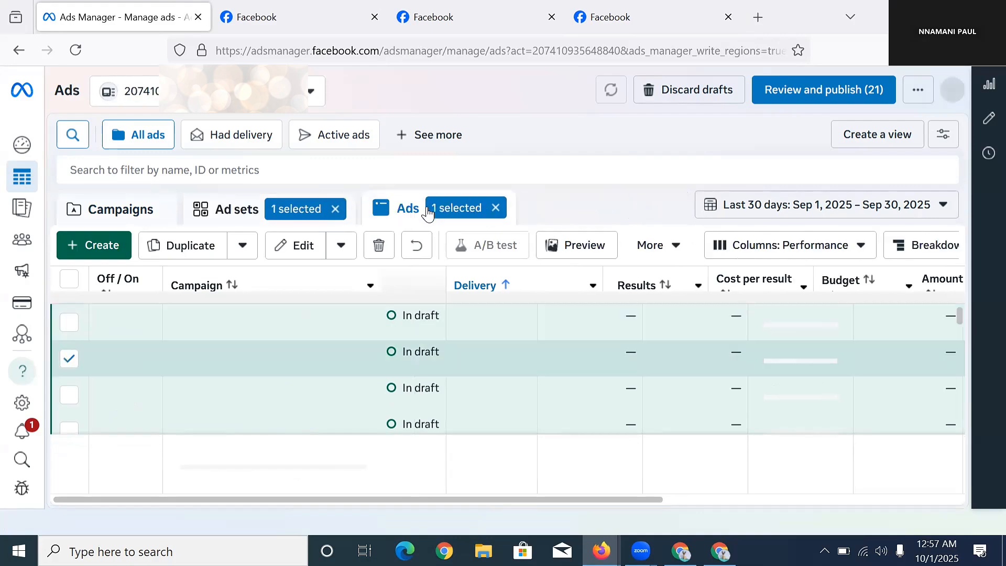
click(496, 209)
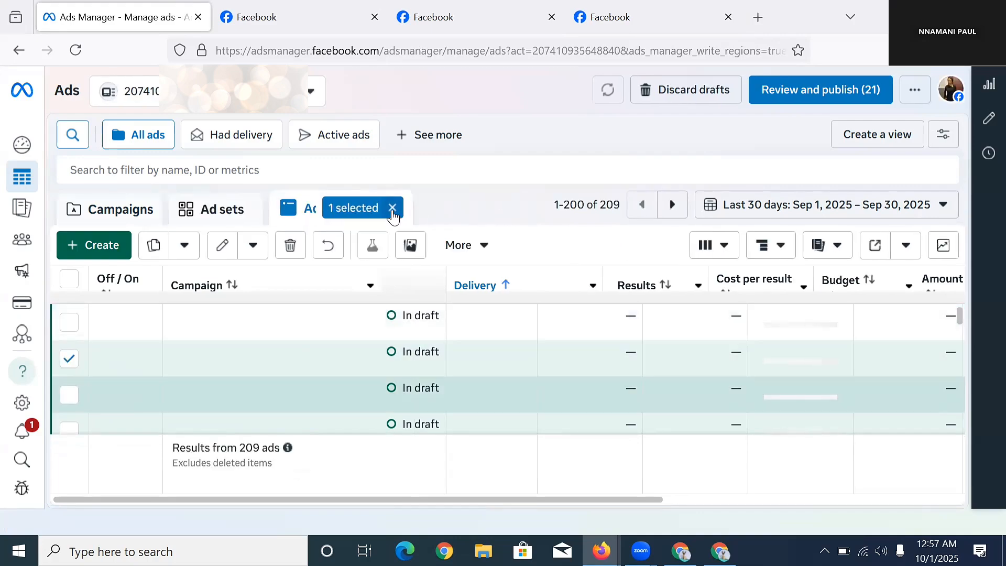
click(392, 208)
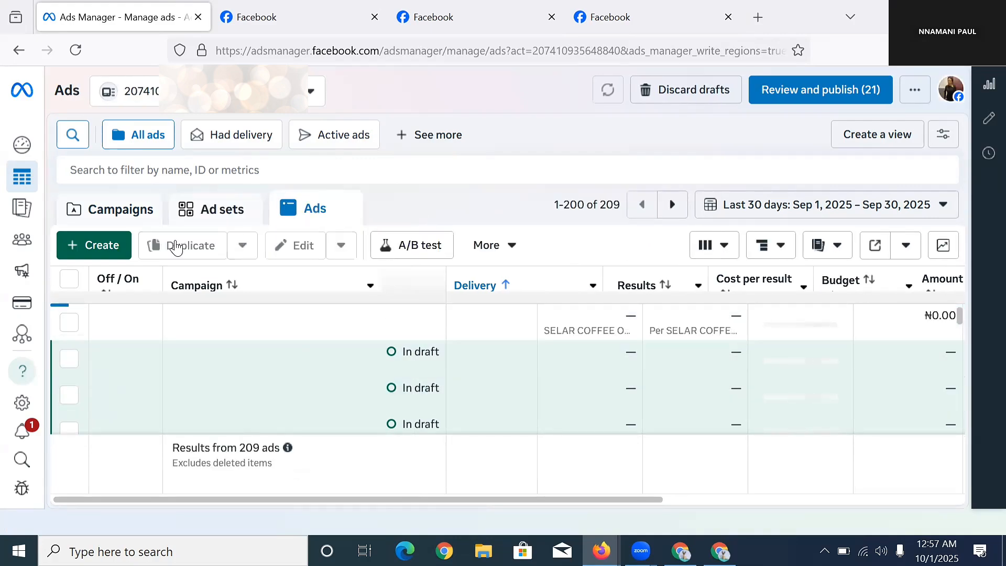
click(104, 249)
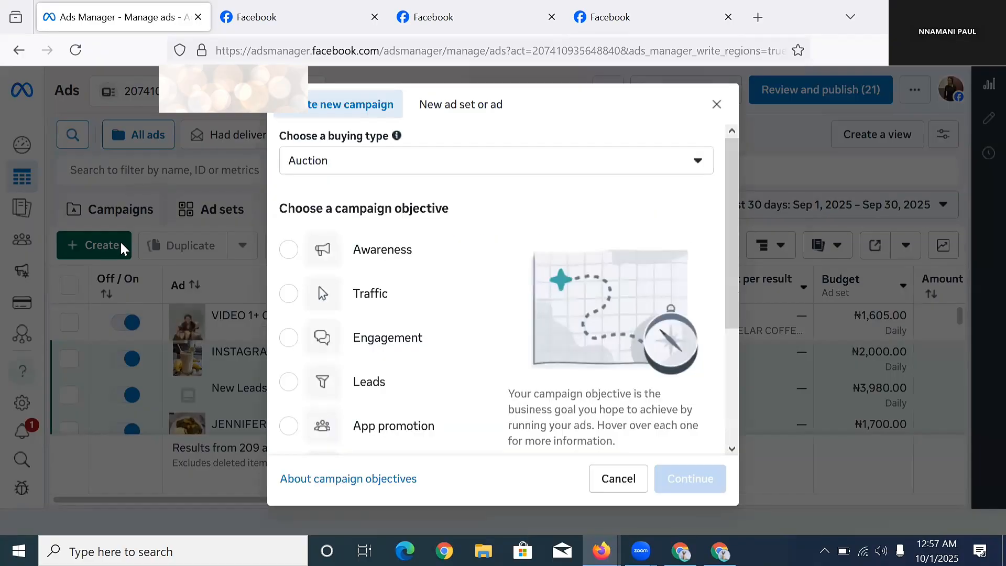
Choose Sales as the campaign objective and continue.
scroll(456, 380, down, 3)
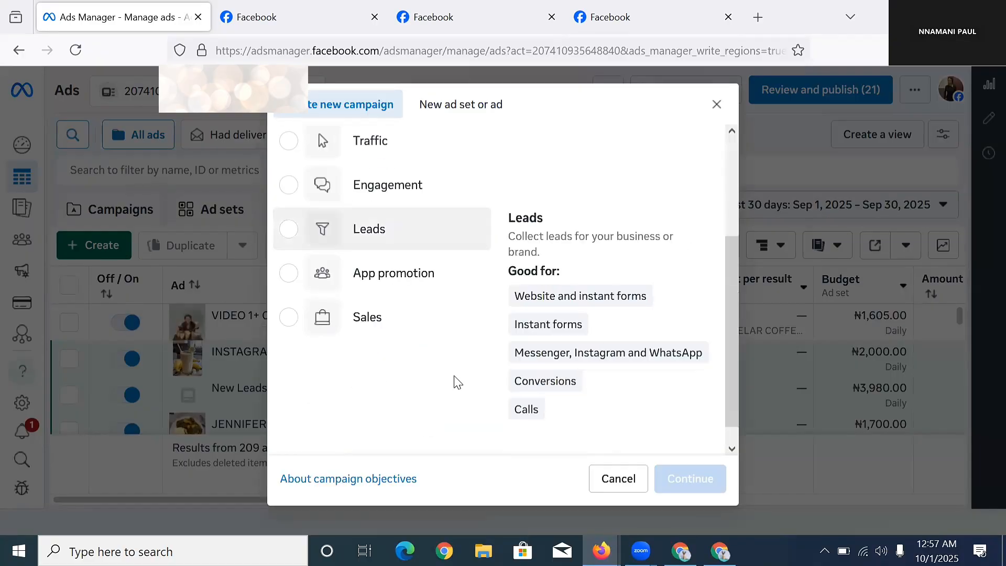
click(370, 289)
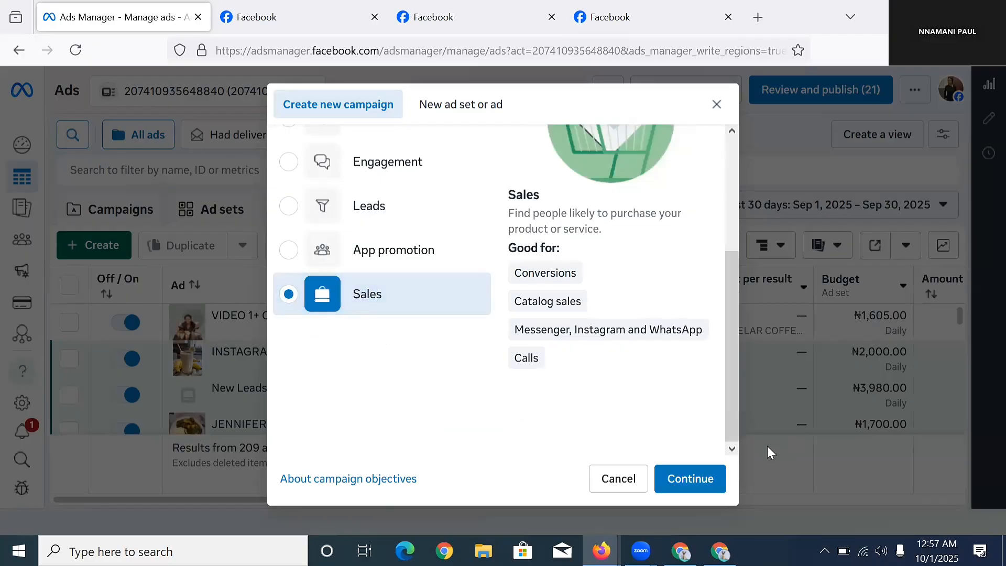
click(660, 463)
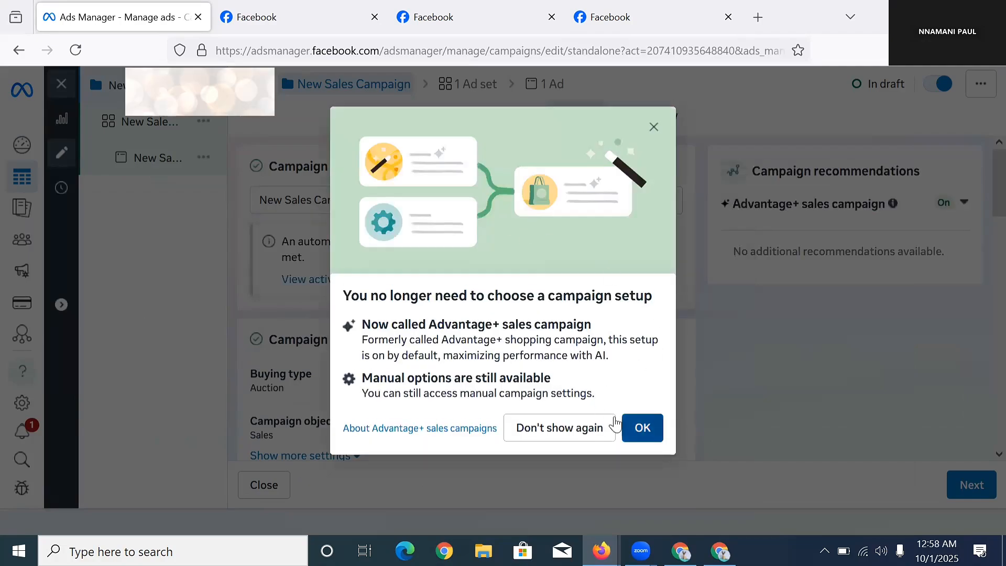
Dismiss the Advantage+ notice and rename the campaign to 'TEST AD'.
click(611, 425)
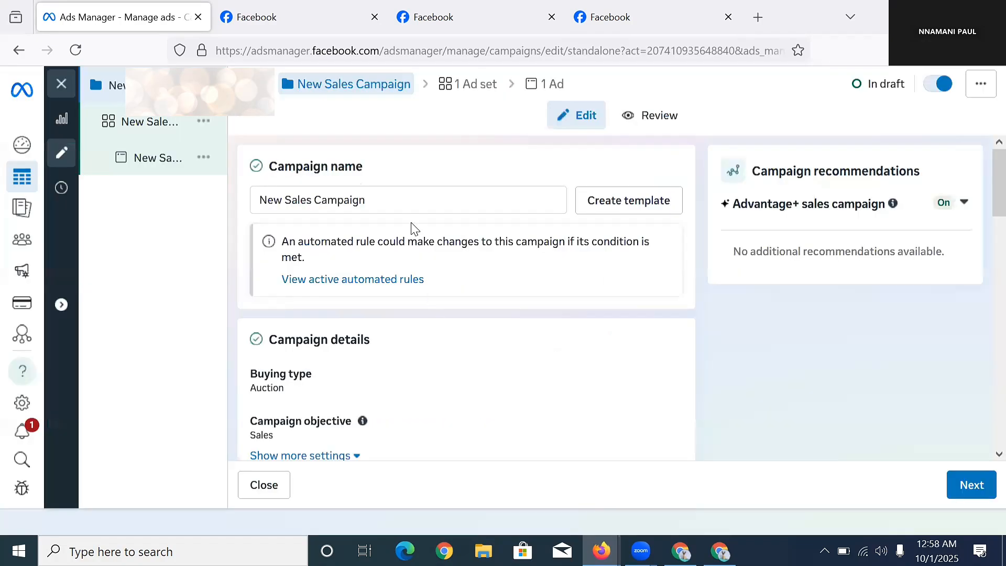
double_click(394, 194)
triple_click(390, 200)
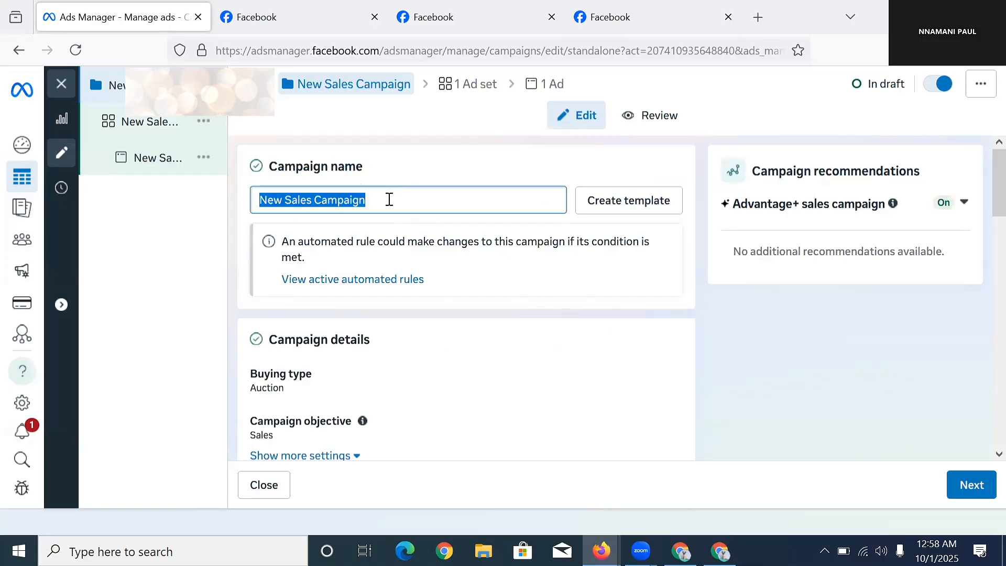
text(te)
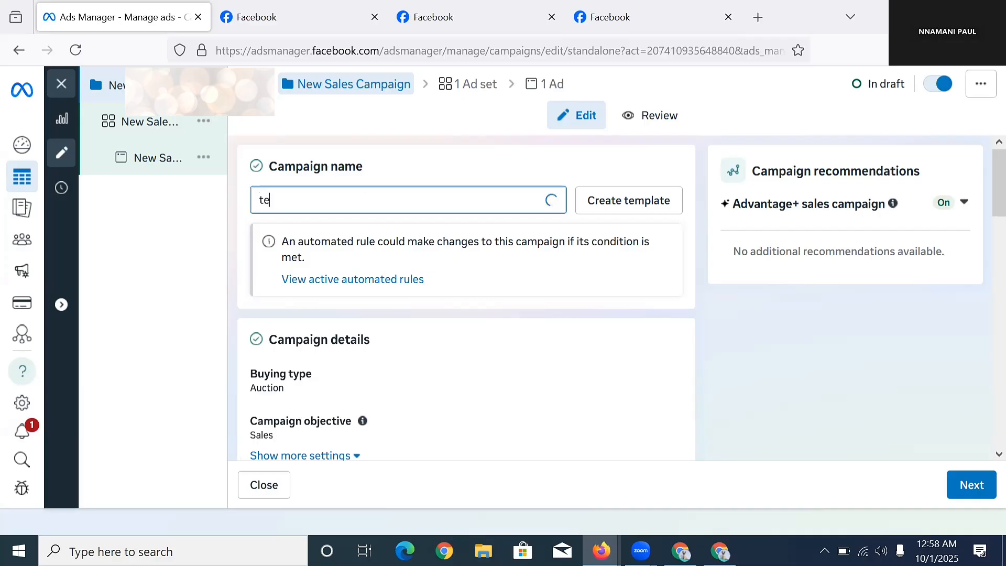
text(st)
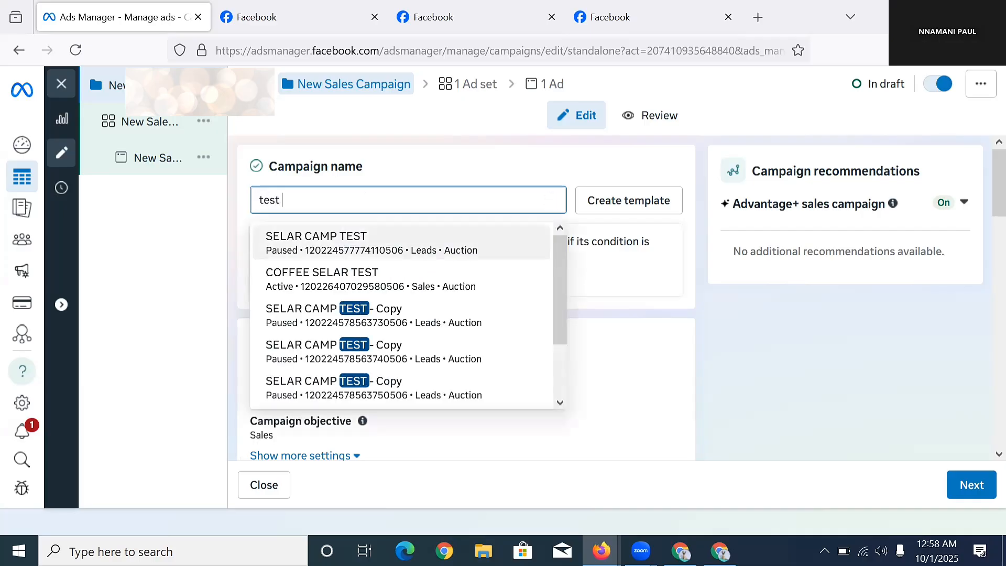
text( ad ca)
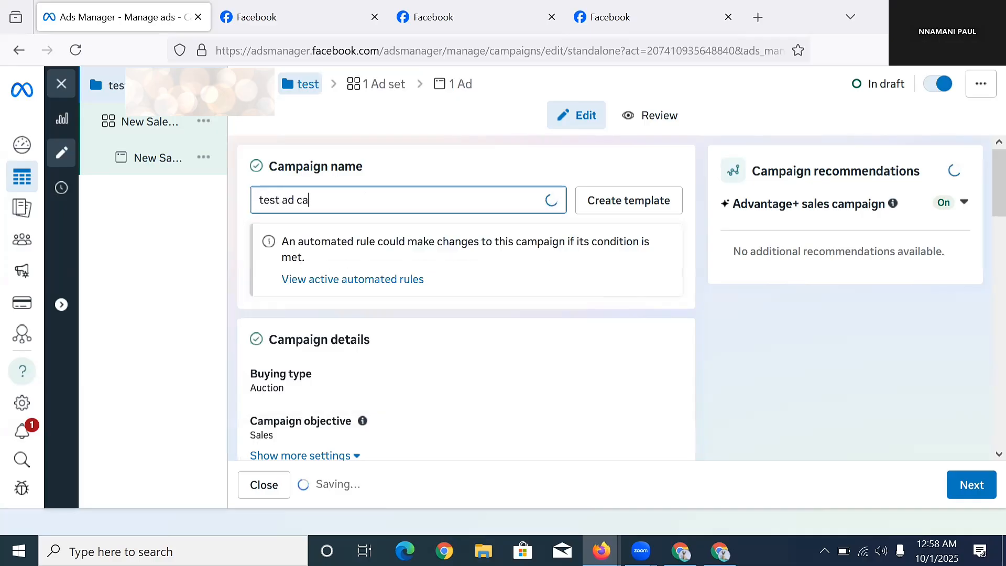
key(BackSpace)
key(BackSpace)
key(BackSpace)
key(BackSpace)
key(BackSpace)
key(BackSpace)
key(BackSpace)
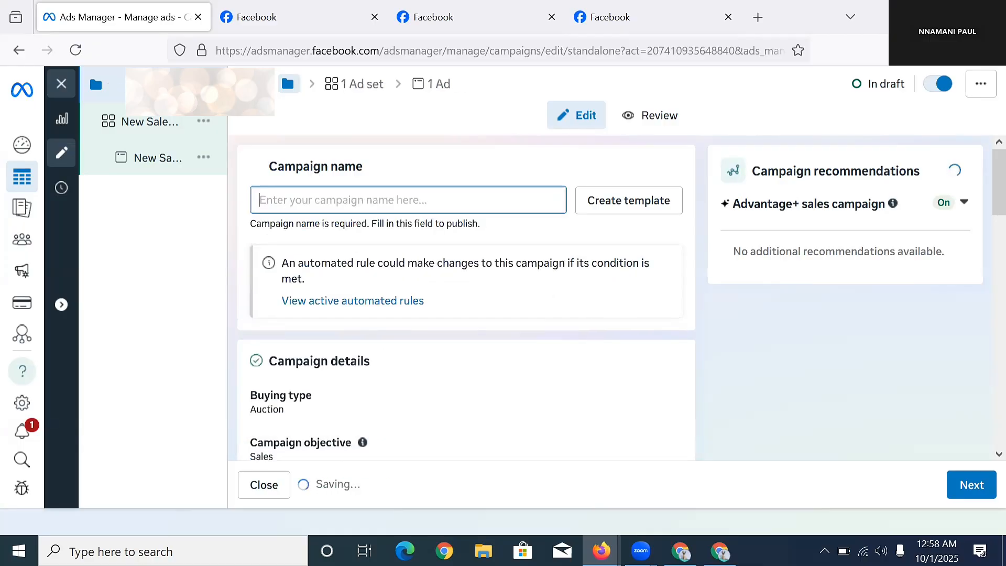
text(TEST AD)
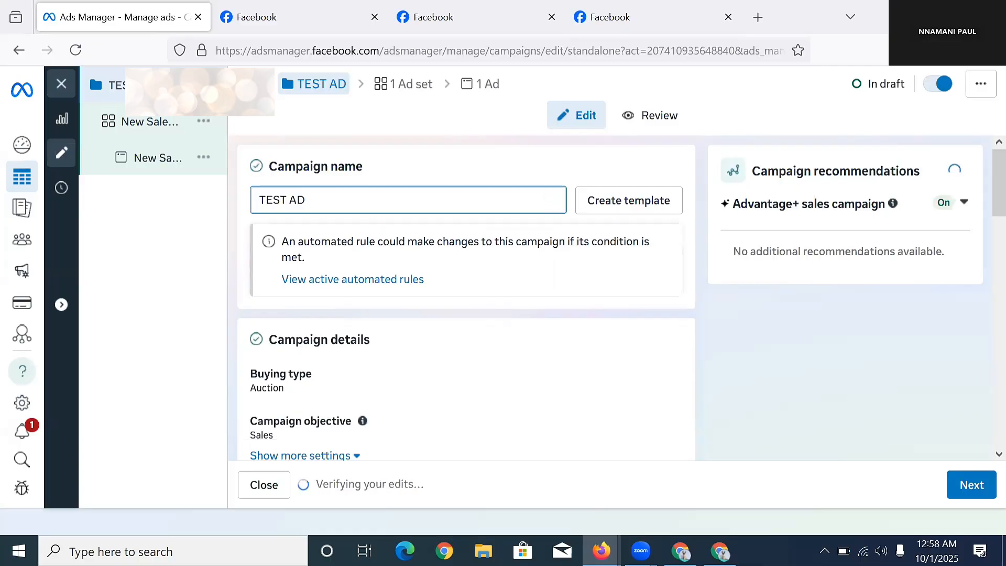
Set the budget strategy to Ad set budget and continue to the ad set.
scroll(426, 320, down, 5)
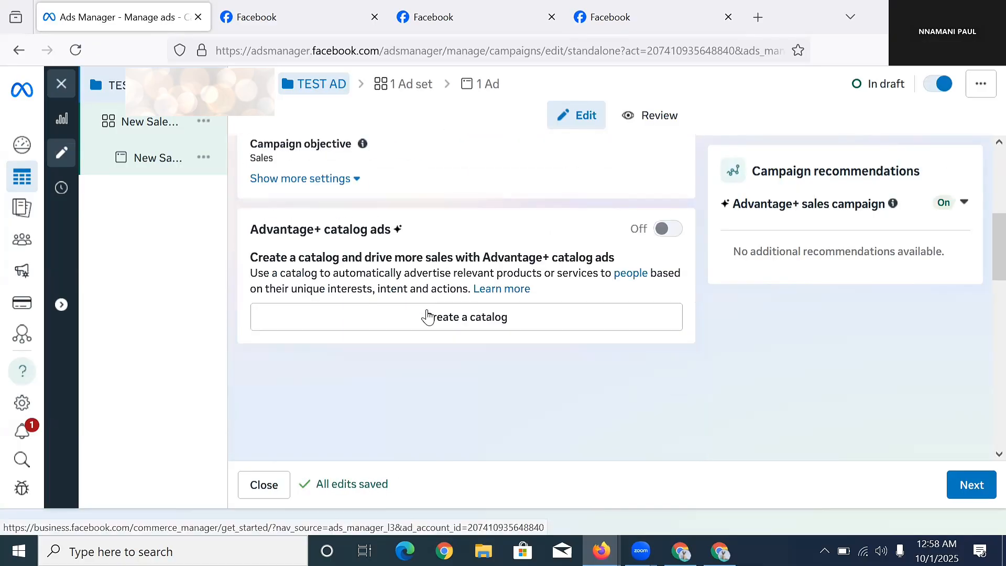
scroll(314, 409, down, 1)
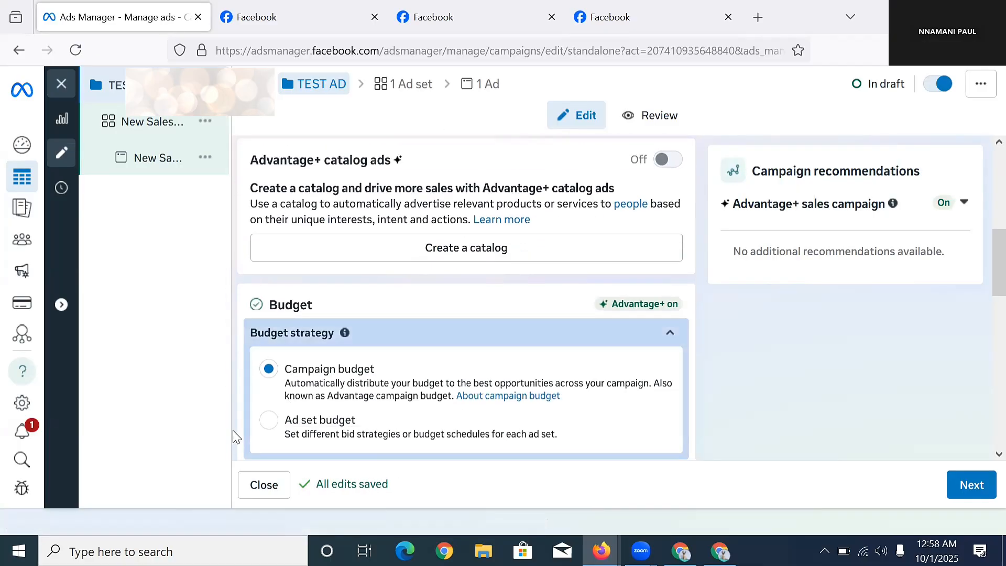
click(269, 421)
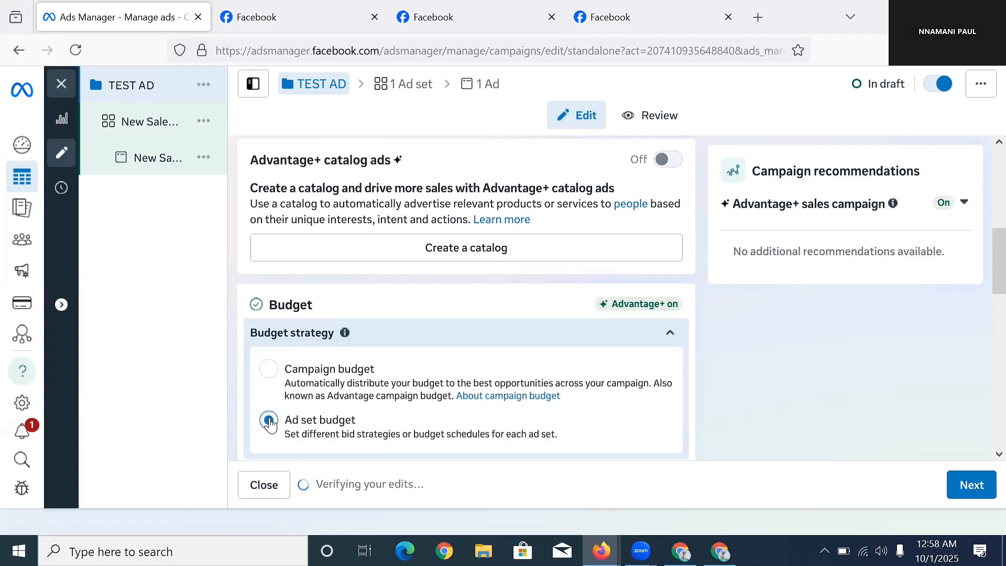
scroll(524, 283, down, 5)
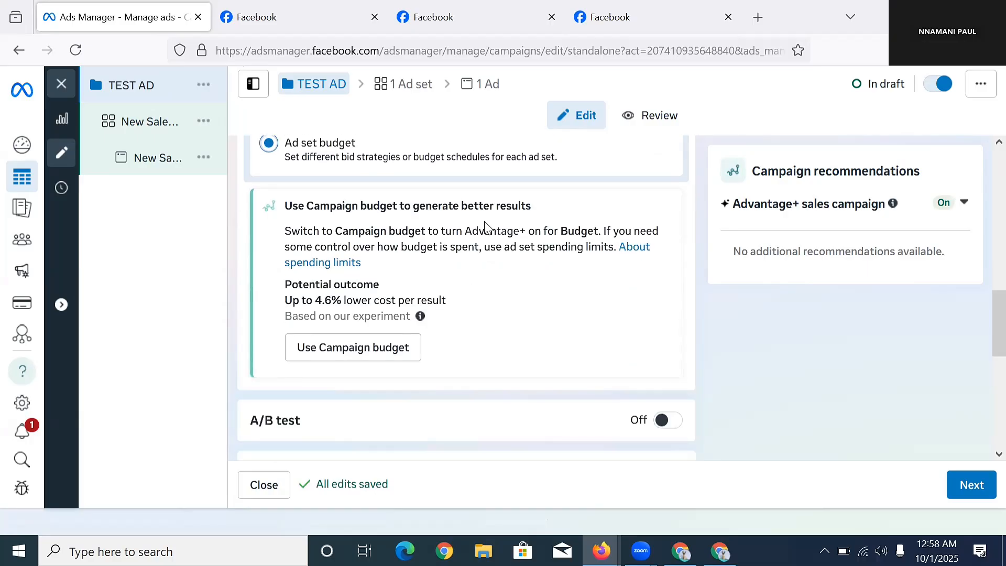
scroll(332, 317, down, 4)
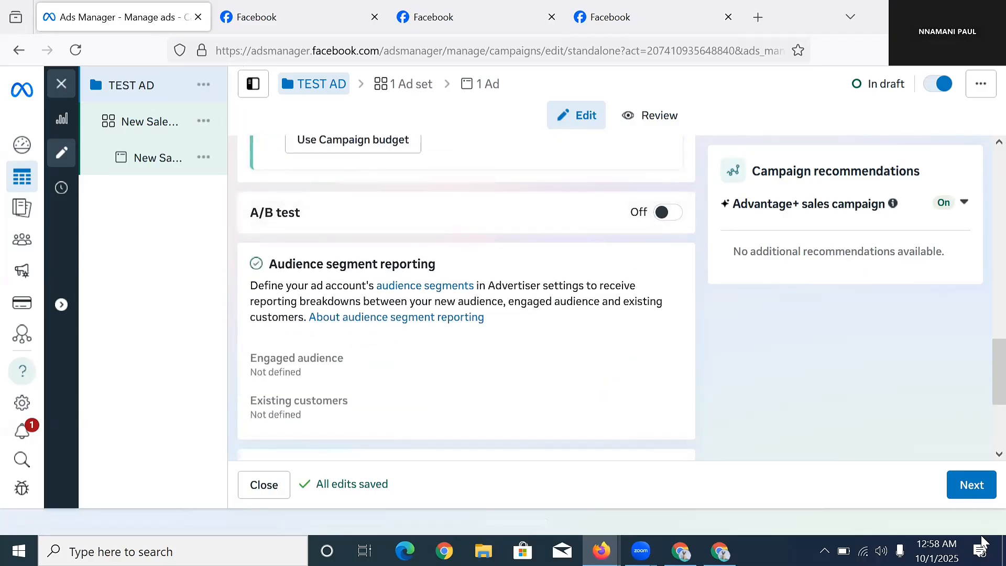
click(961, 488)
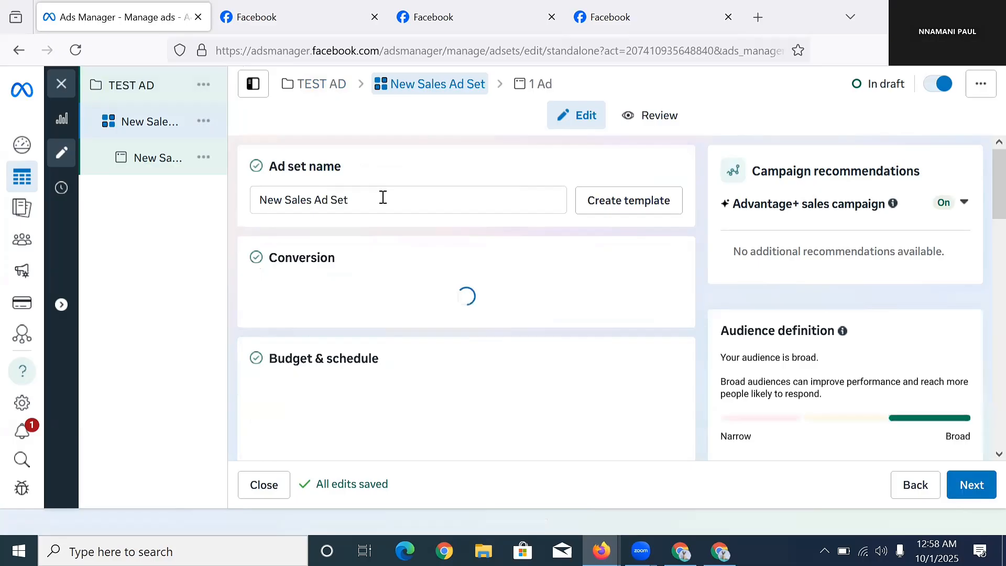
Replace the ad set name 'New Sales Ad Set' with 'TEST AD'.
double_click(384, 198)
triple_click(384, 198)
double_click(384, 198)
triple_click(384, 198)
double_click(384, 198)
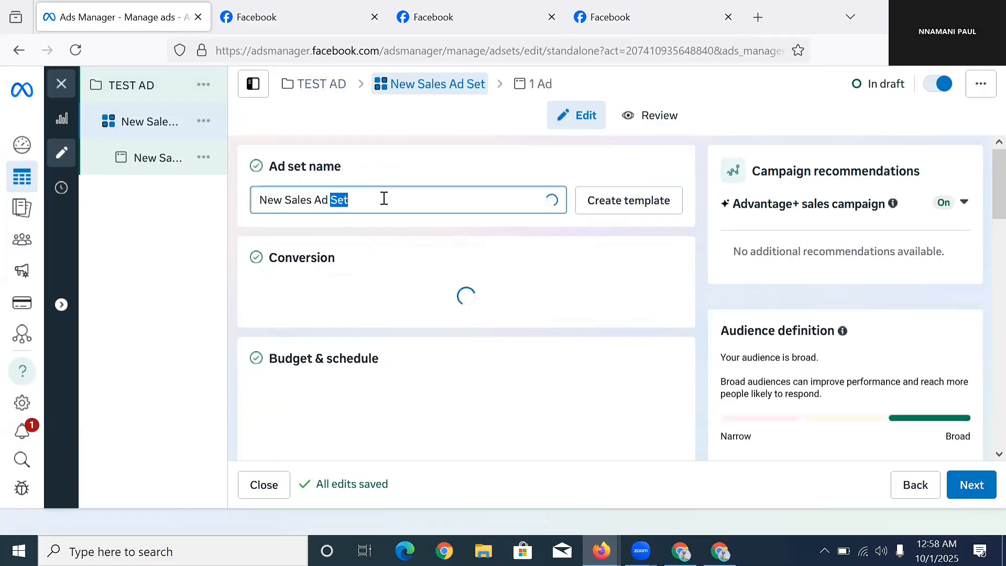
click(384, 198)
double_click(384, 198)
triple_click(340, 201)
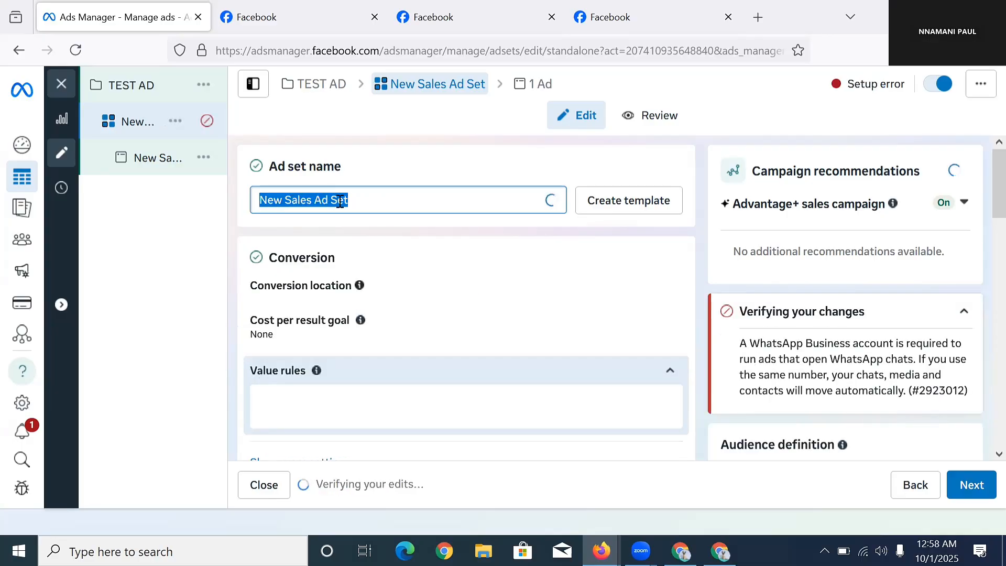
text(TEST A)
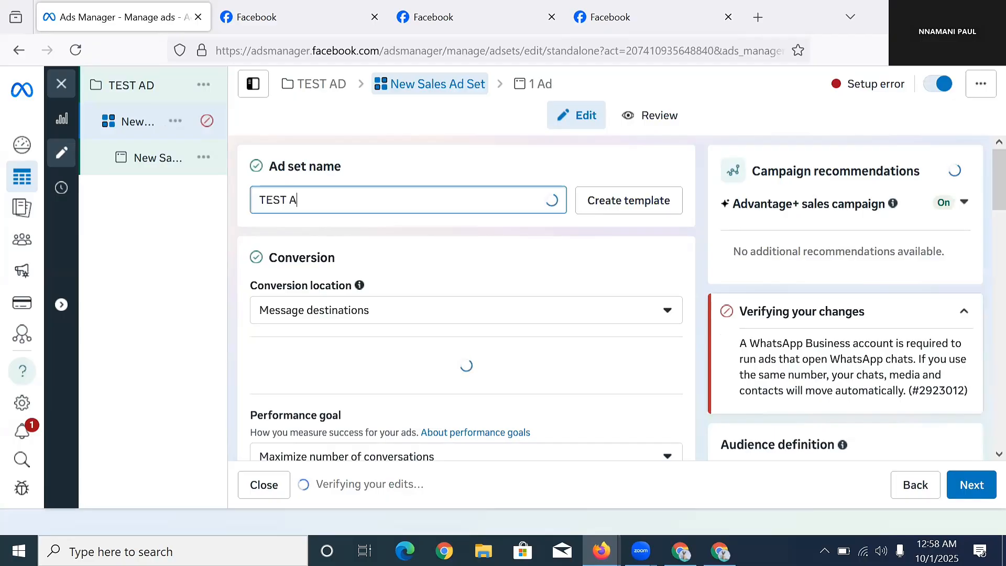
text(D)
scroll(422, 267, down, 4)
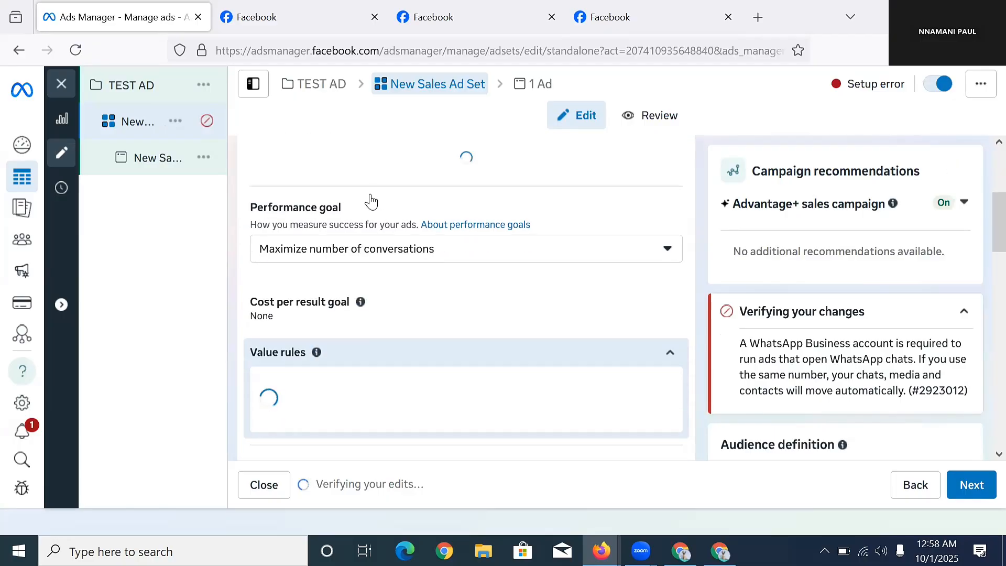
scroll(371, 196, up, 4)
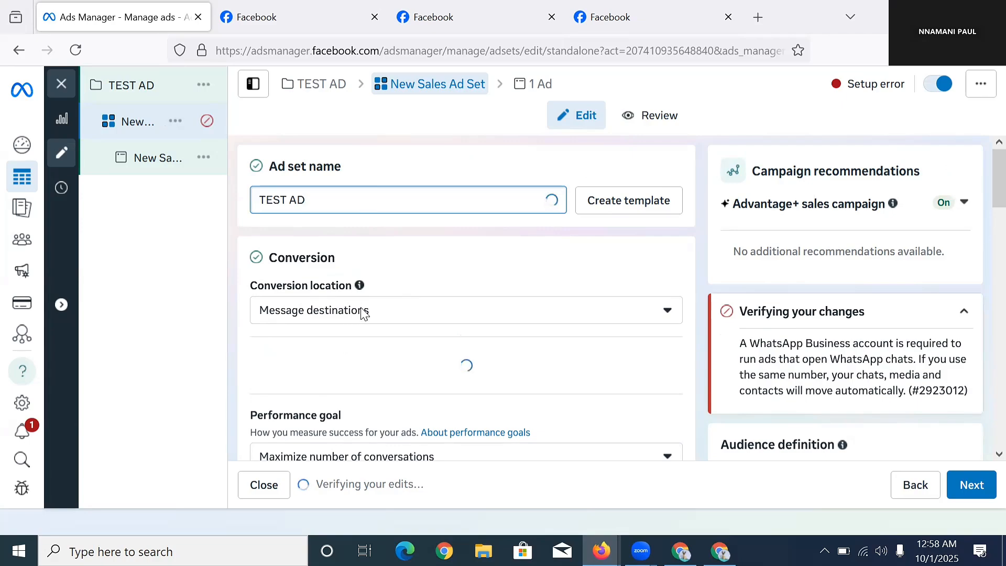
Pick Message destinations from the Conversion location dropdown.
click(380, 313)
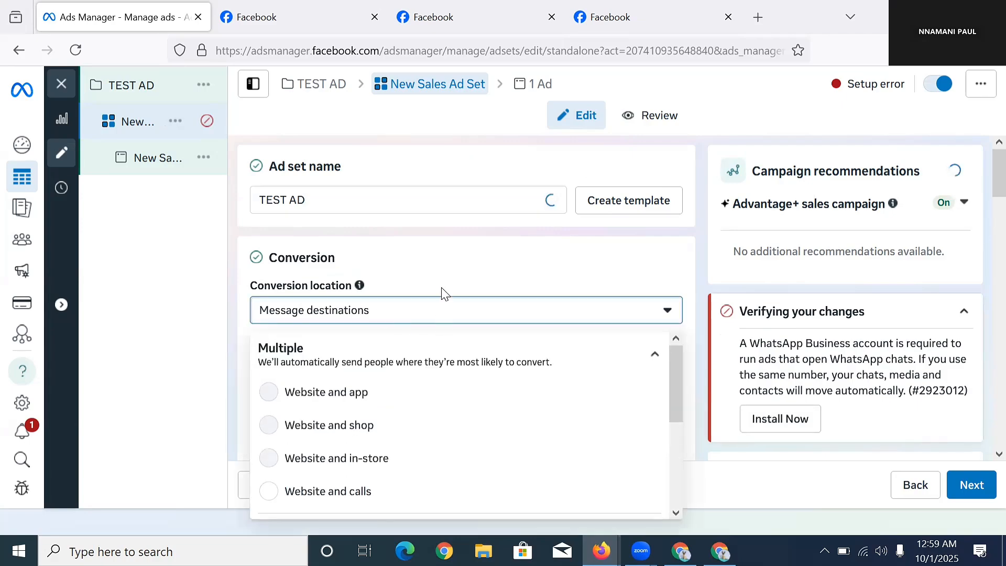
scroll(482, 254, down, 3)
scroll(476, 309, down, 3)
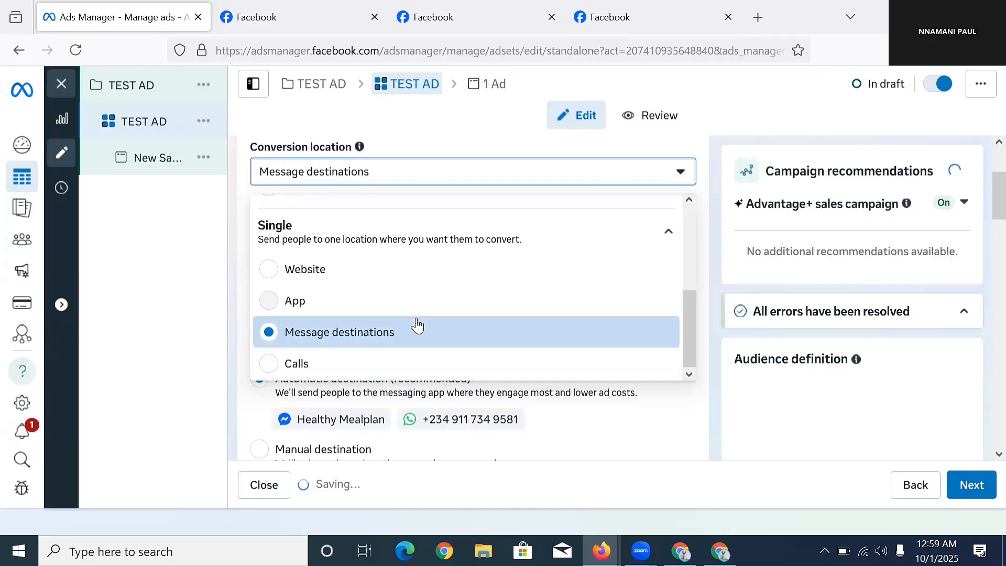
click(346, 333)
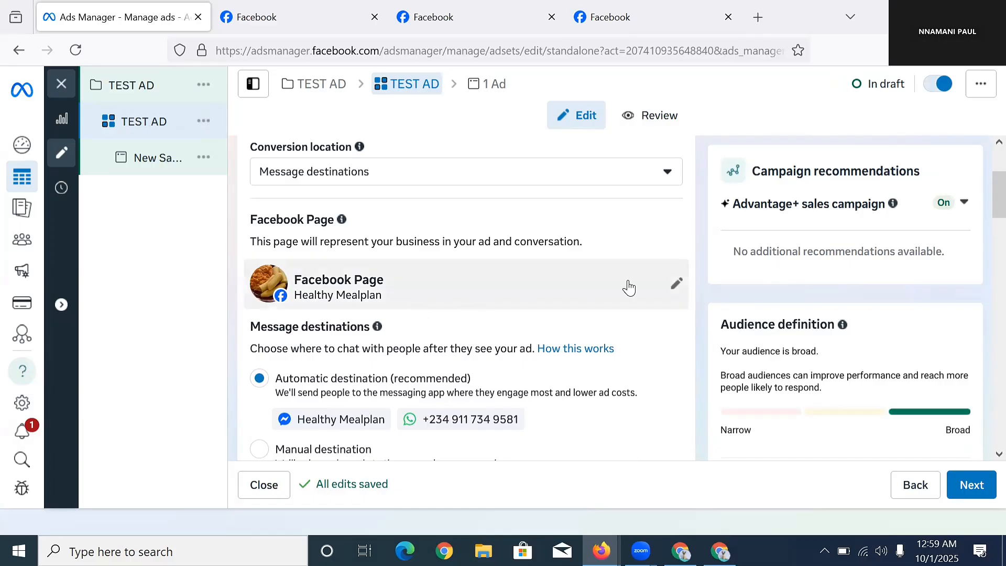
Select Naija Fit Coffee in the ad set's Facebook Page picker and review the messaging destinations.
click(676, 288)
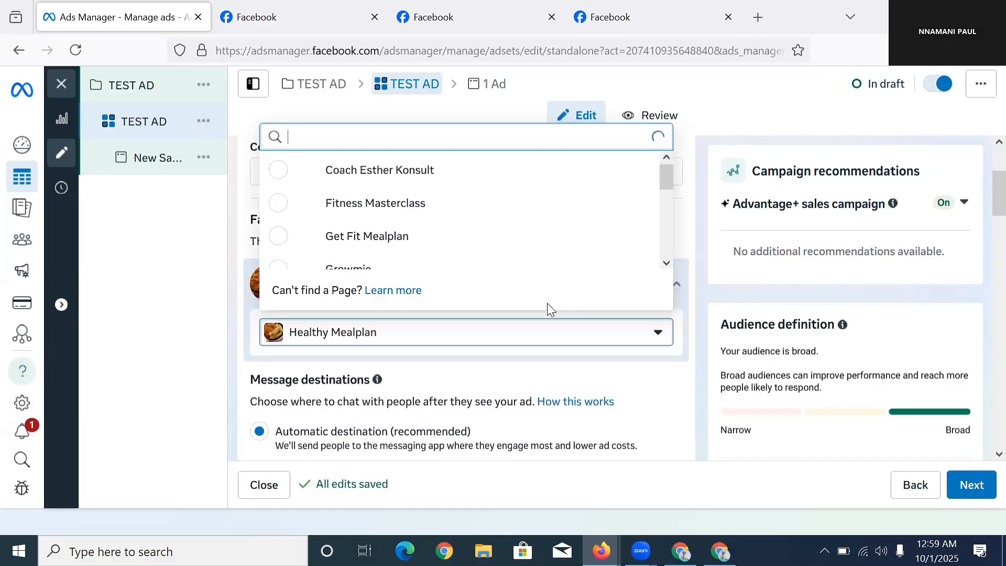
scroll(419, 207, down, 1)
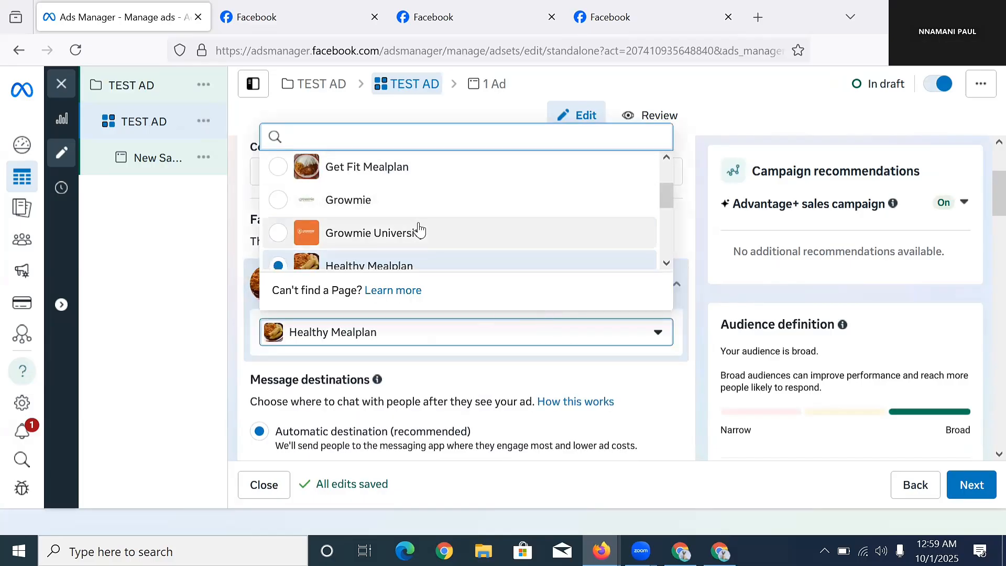
scroll(415, 227, up, 1)
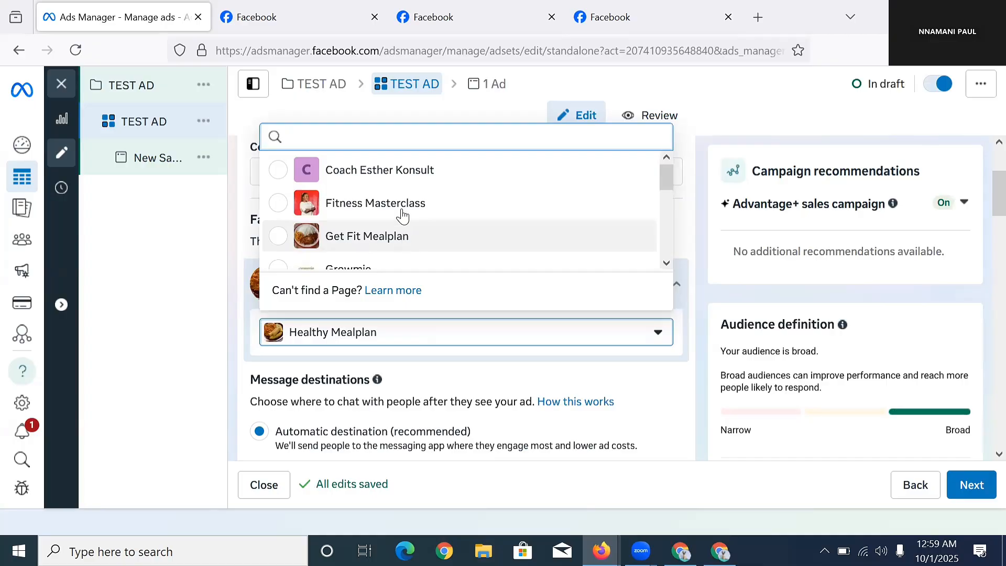
scroll(406, 217, down, 3)
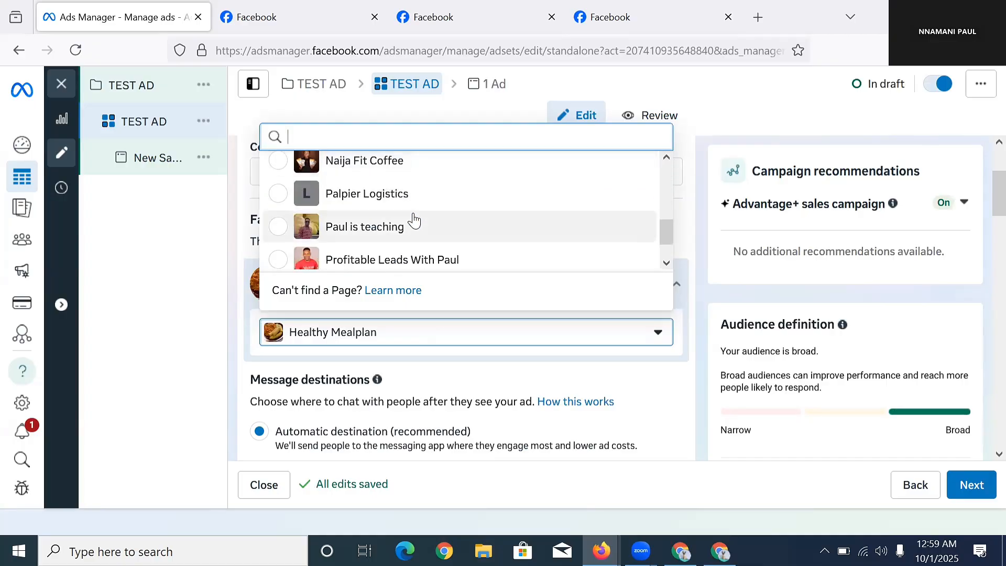
click(403, 170)
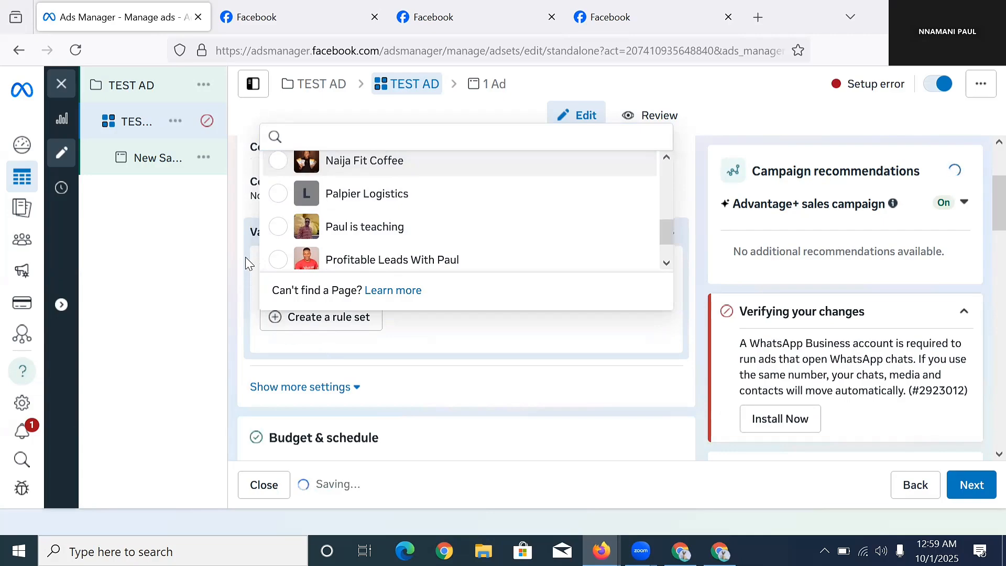
scroll(421, 250, up, 3)
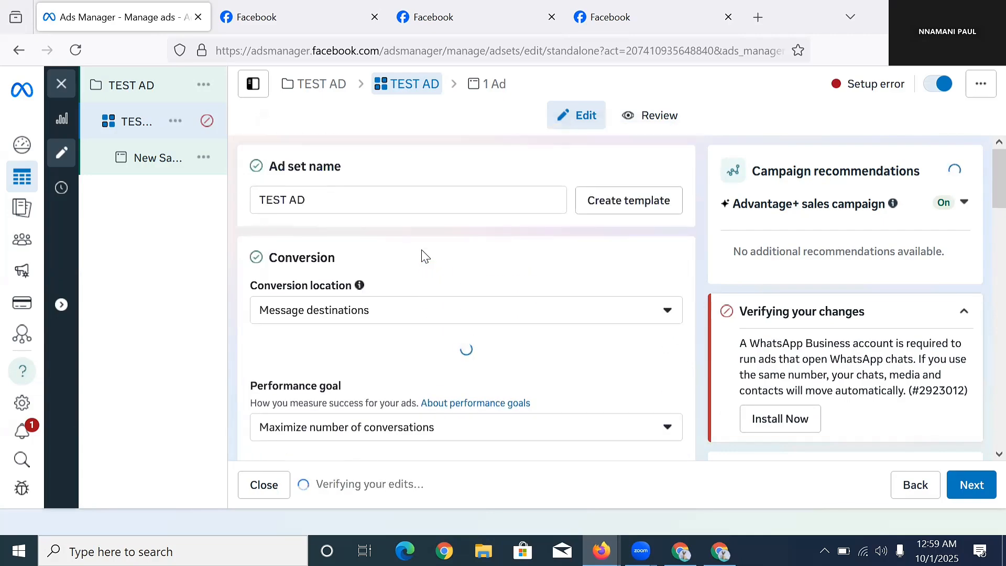
scroll(407, 265, down, 5)
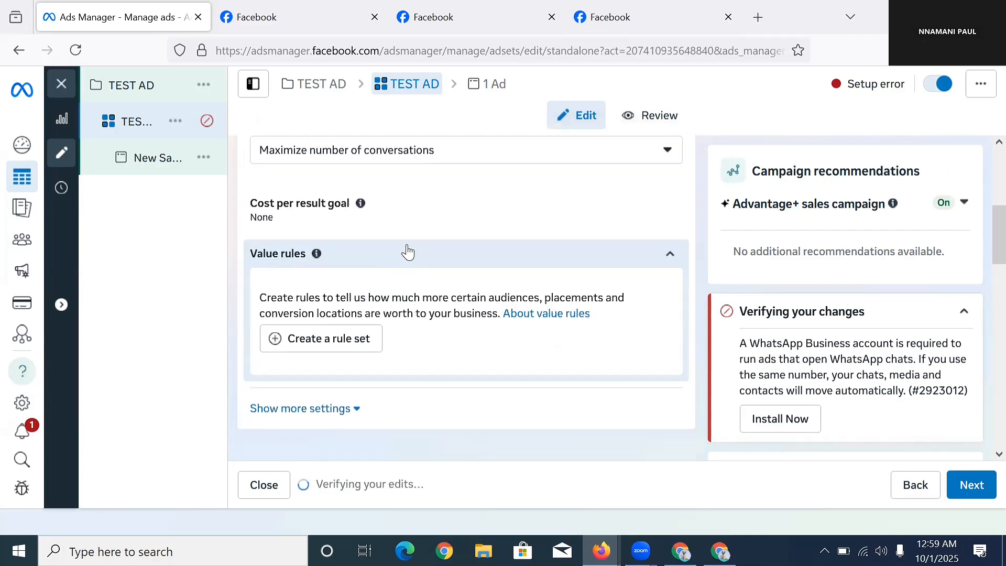
scroll(406, 252, down, 1)
scroll(406, 256, down, 5)
scroll(406, 265, up, 7)
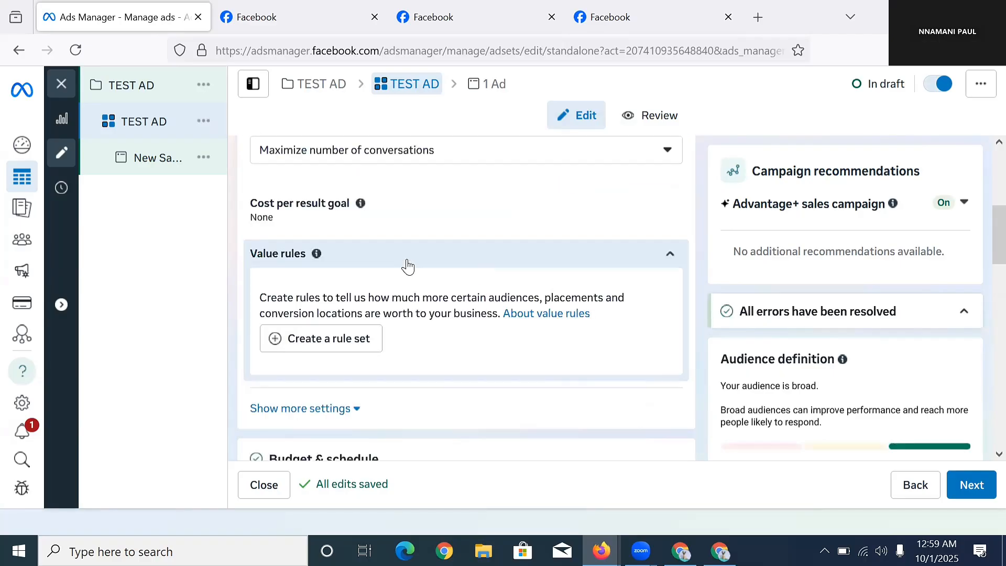
scroll(403, 245, up, 3)
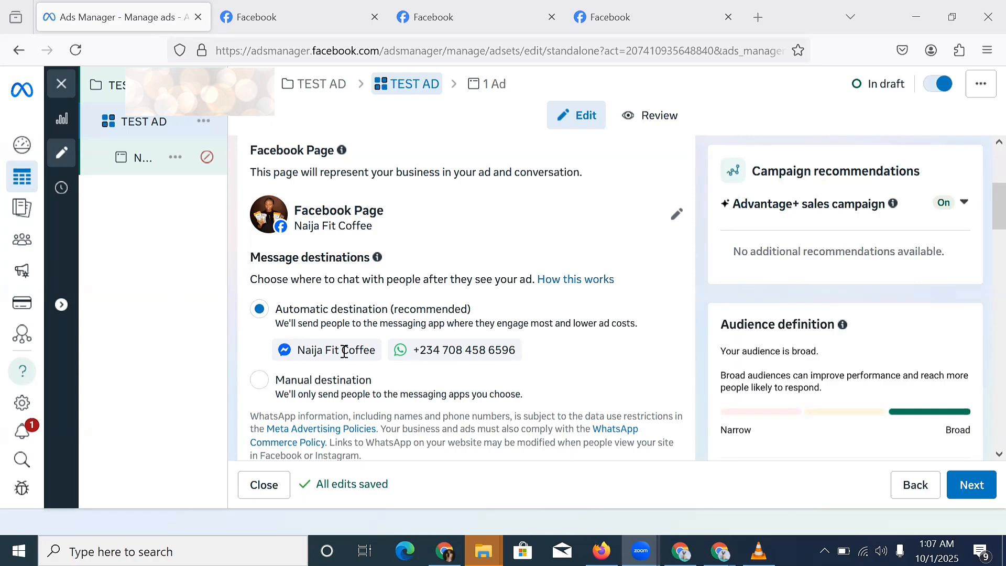
Switch message destinations to Manual and untick Messenger so only WhatsApp remains.
click(261, 380)
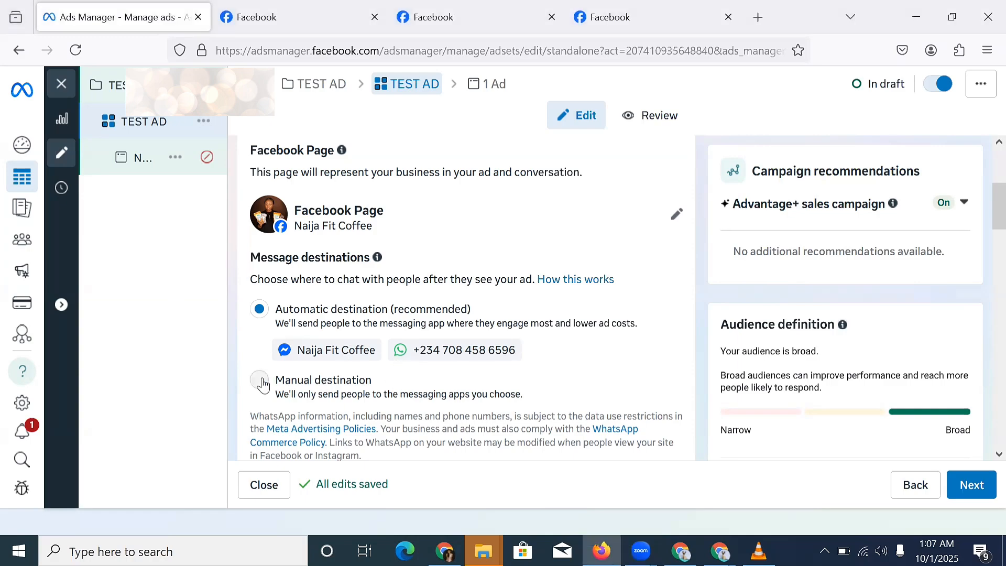
click(260, 381)
scroll(346, 314, down, 4)
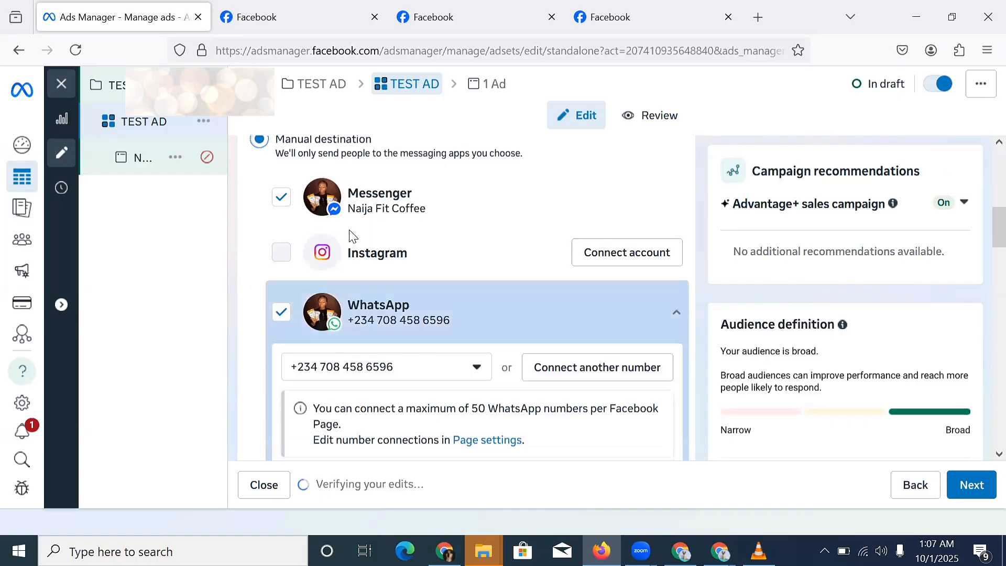
click(281, 202)
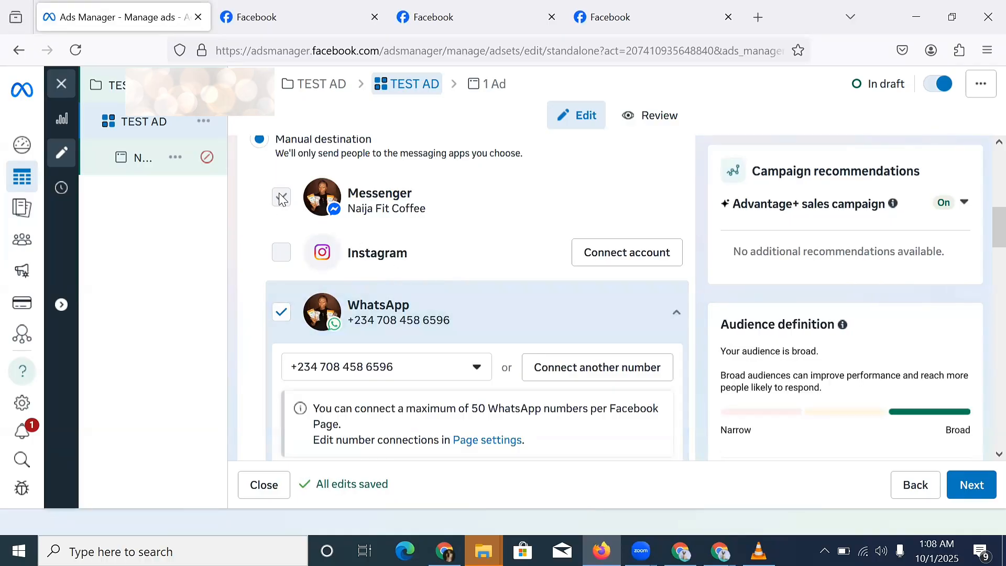
click(327, 223)
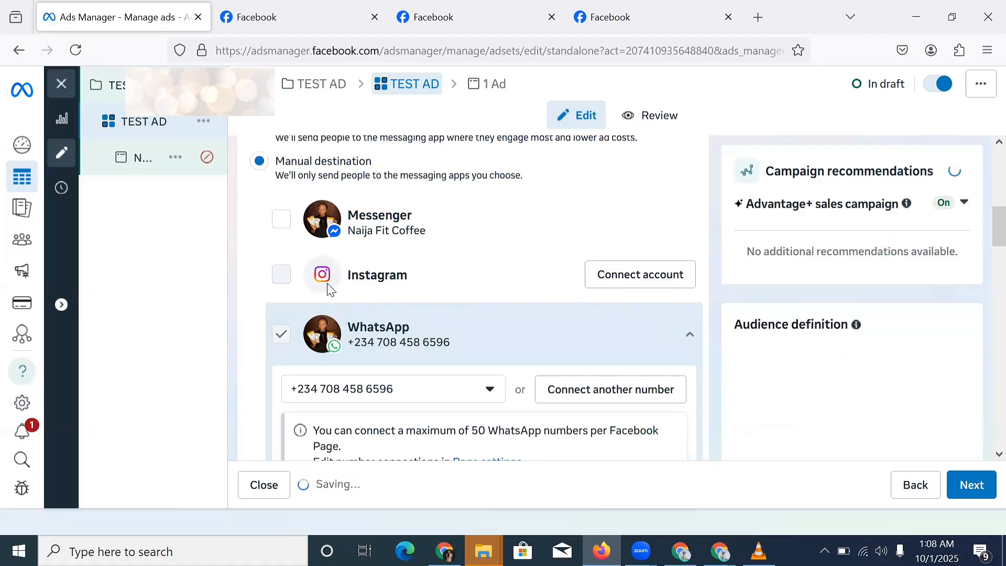
scroll(336, 266, up, 1)
scroll(346, 268, down, 2)
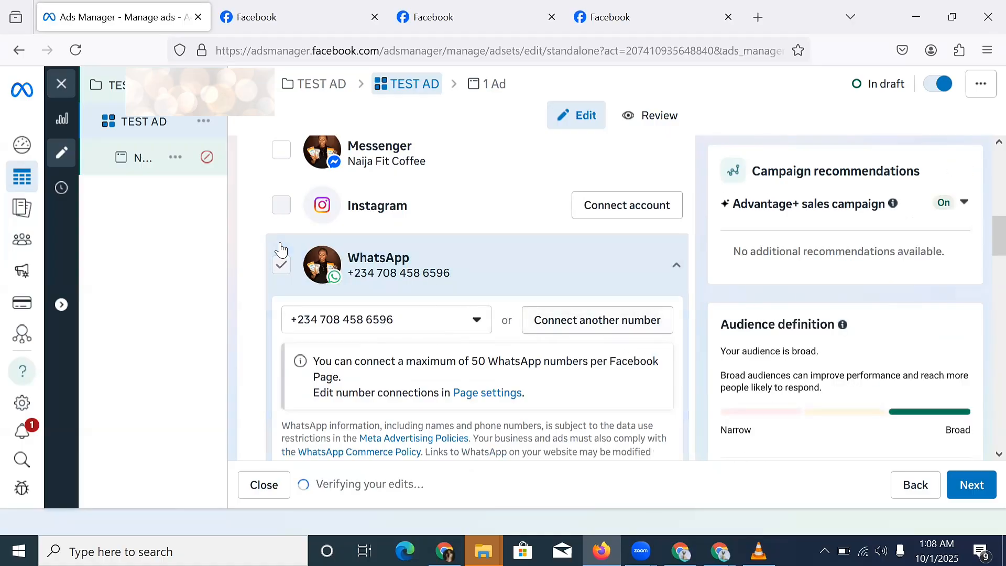
scroll(281, 250, up, 2)
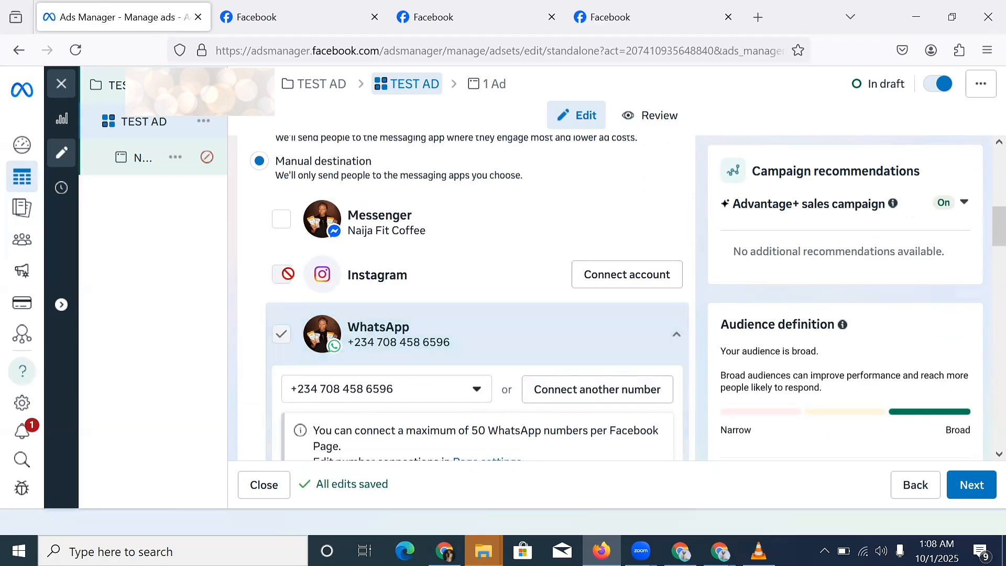
scroll(337, 225, up, 2)
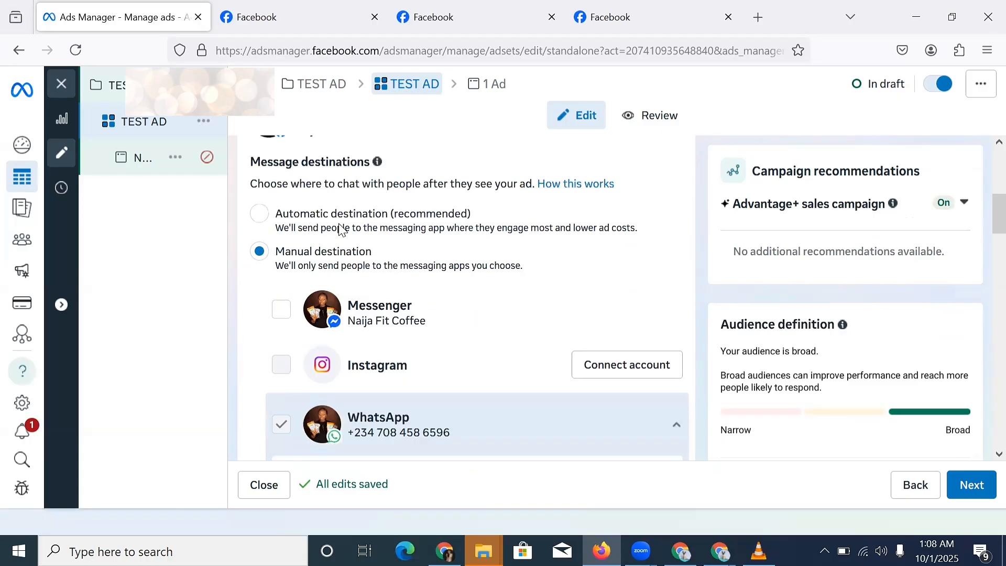
scroll(339, 229, down, 10)
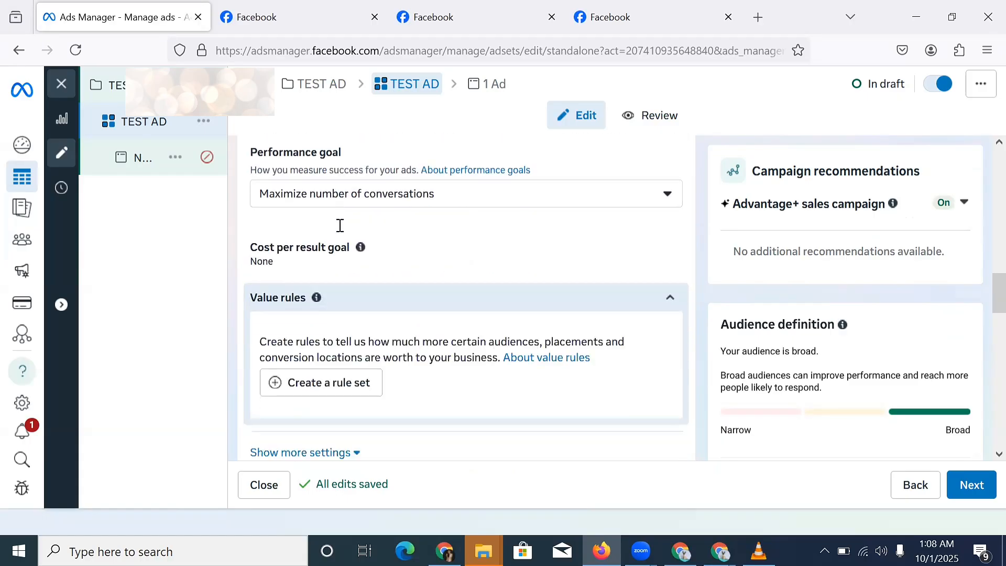
click(409, 205)
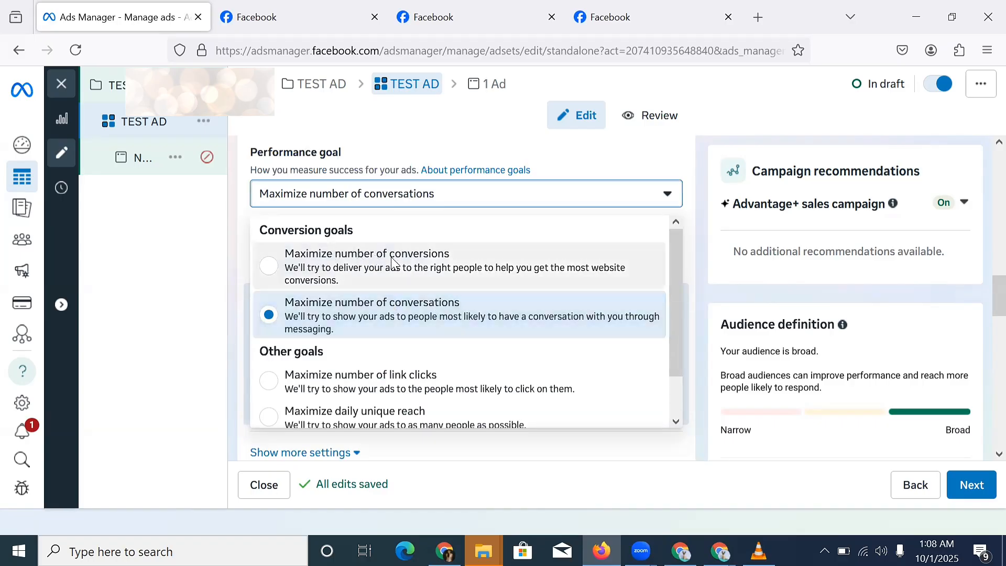
click(404, 315)
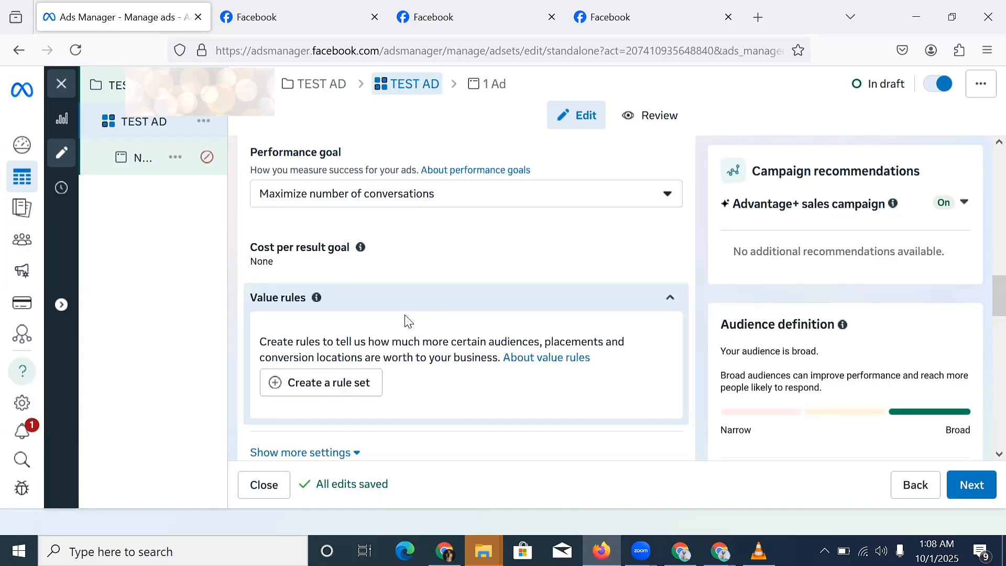
scroll(404, 320, up, 2)
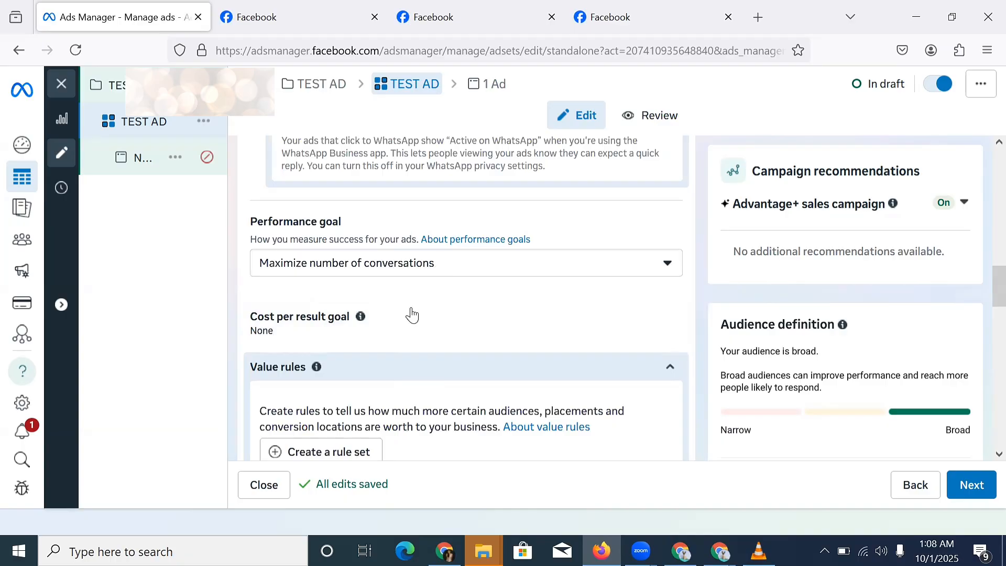
scroll(426, 398, down, 6)
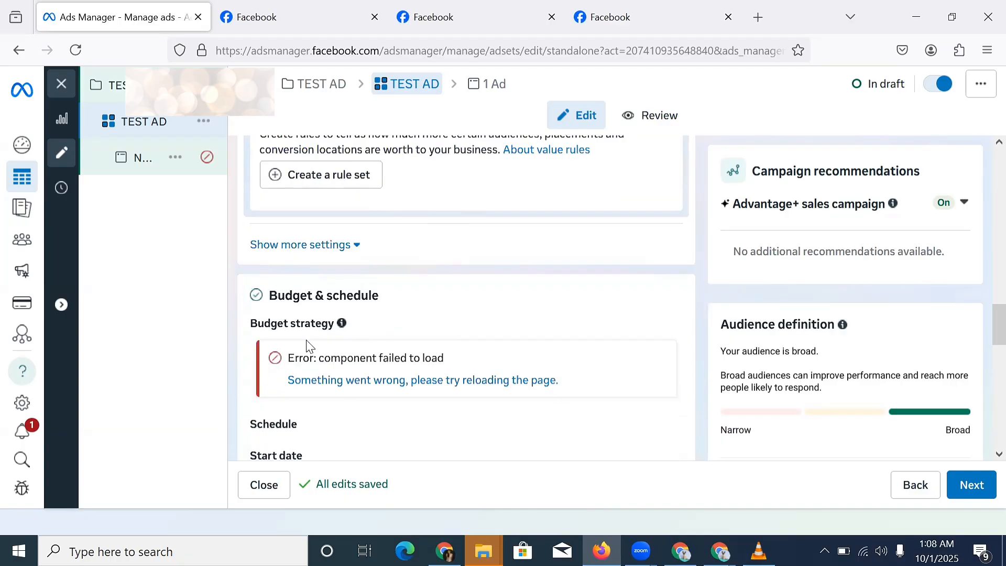
scroll(312, 347, down, 3)
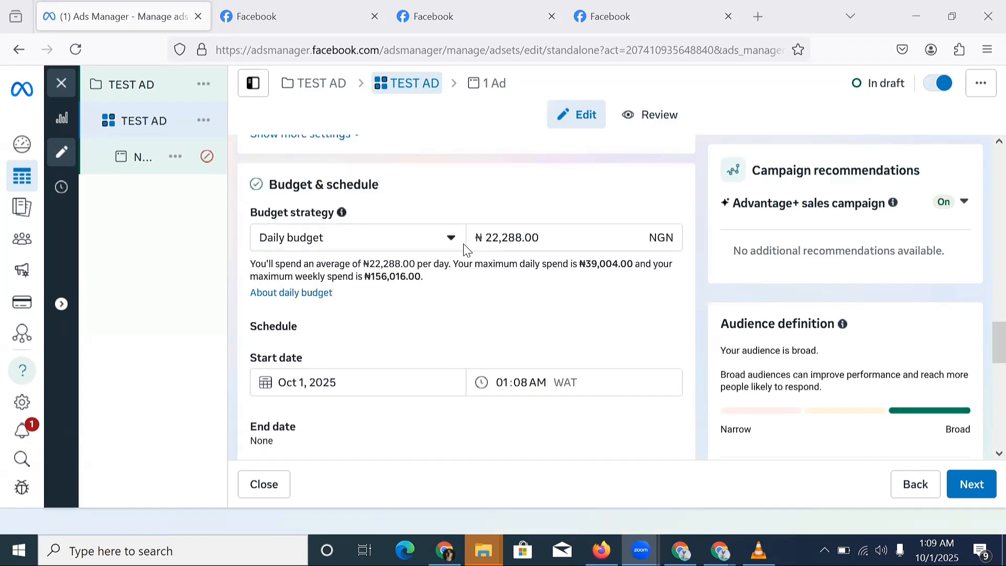
Keep the Daily budget strategy and change the daily amount from 22288 to 2000 NGN.
click(379, 243)
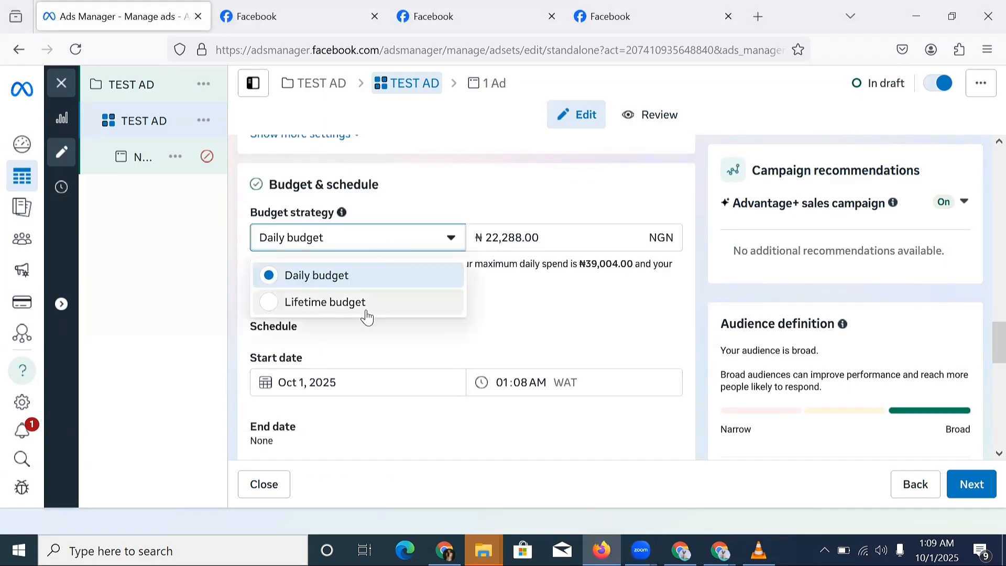
click(354, 276)
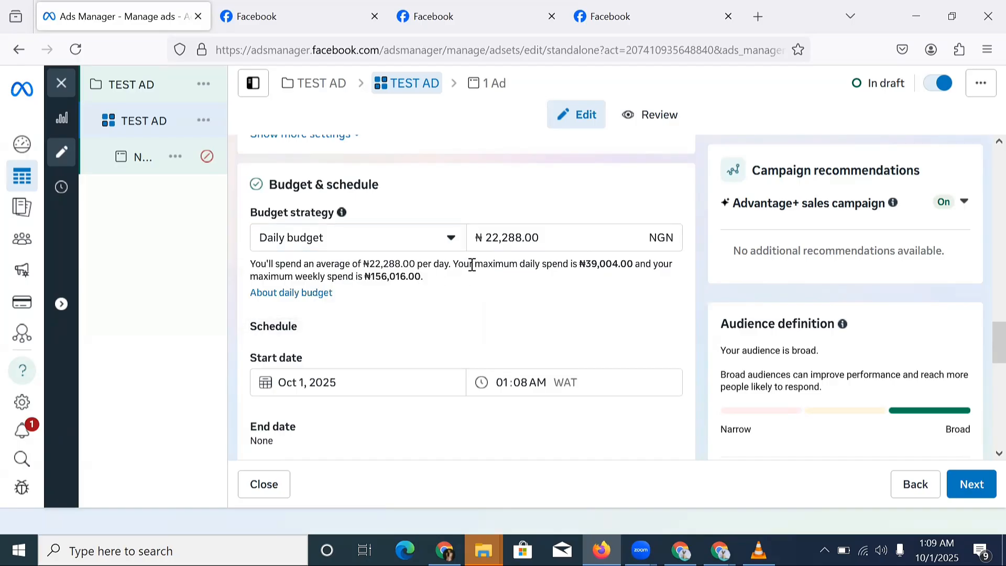
click(528, 239)
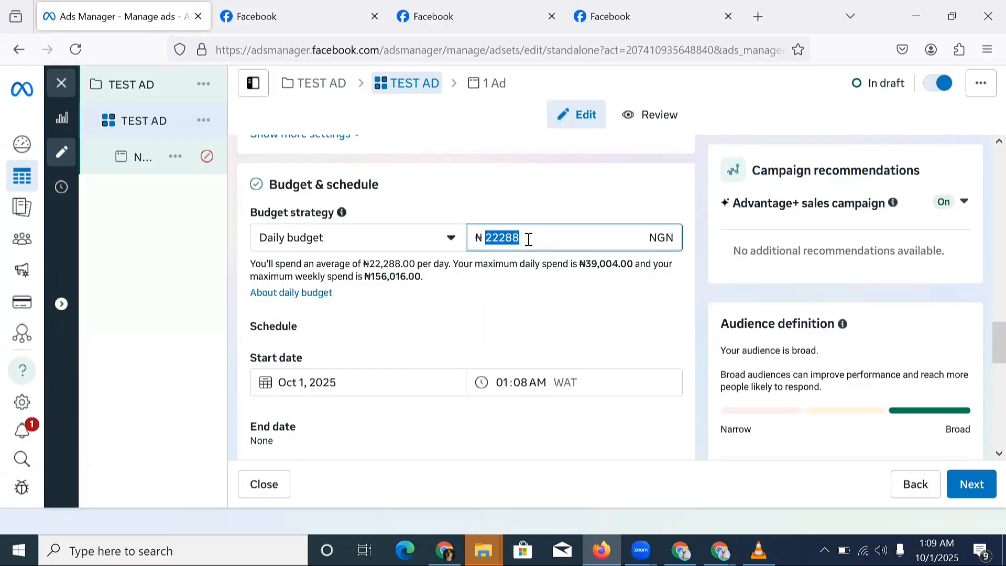
text(29)
key(BackSpace)
text(000)
Change the ad set start time to 04:00 AM on Oct 1, 2025.
scroll(414, 331, down, 2)
scroll(414, 335, down, 2)
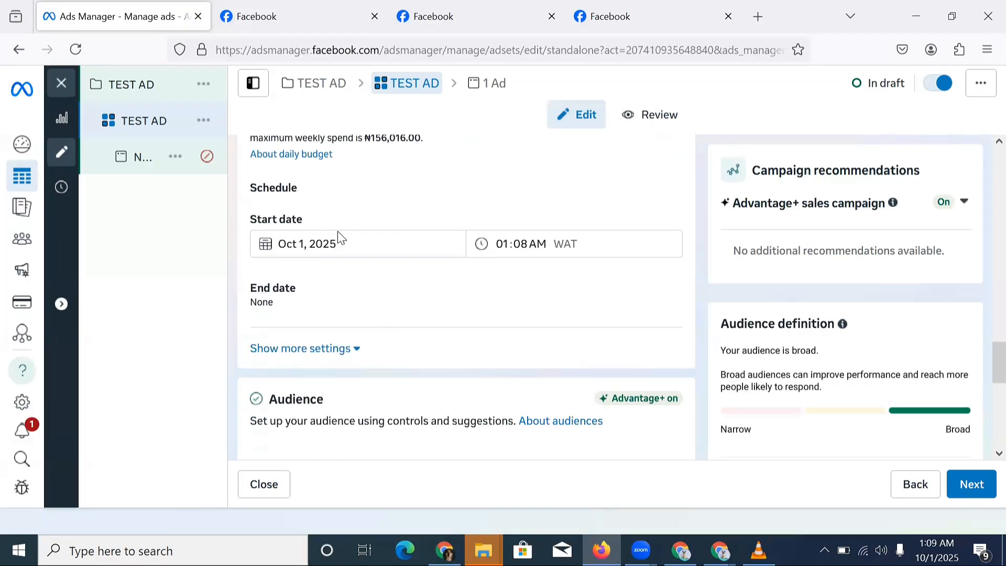
click(330, 243)
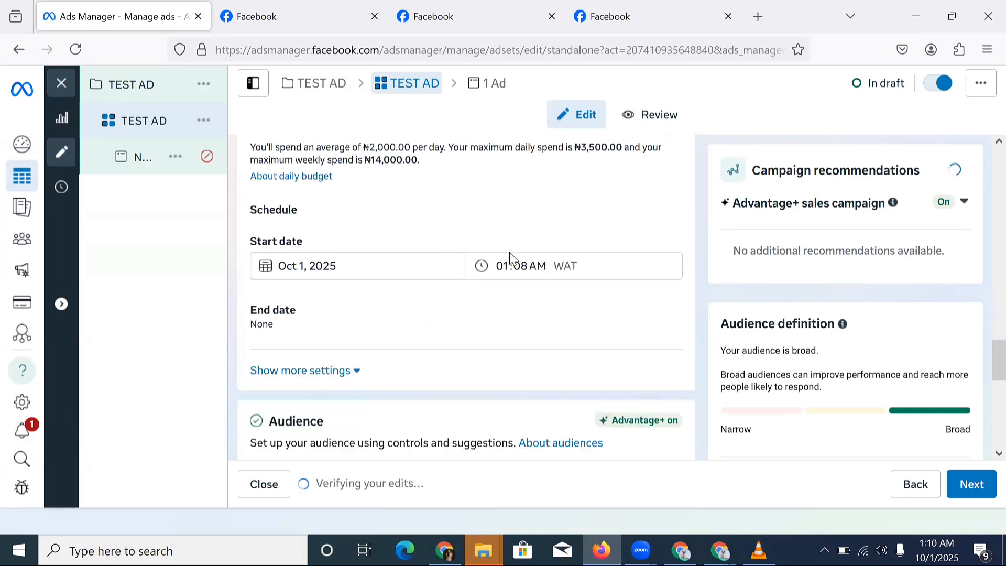
click(500, 268)
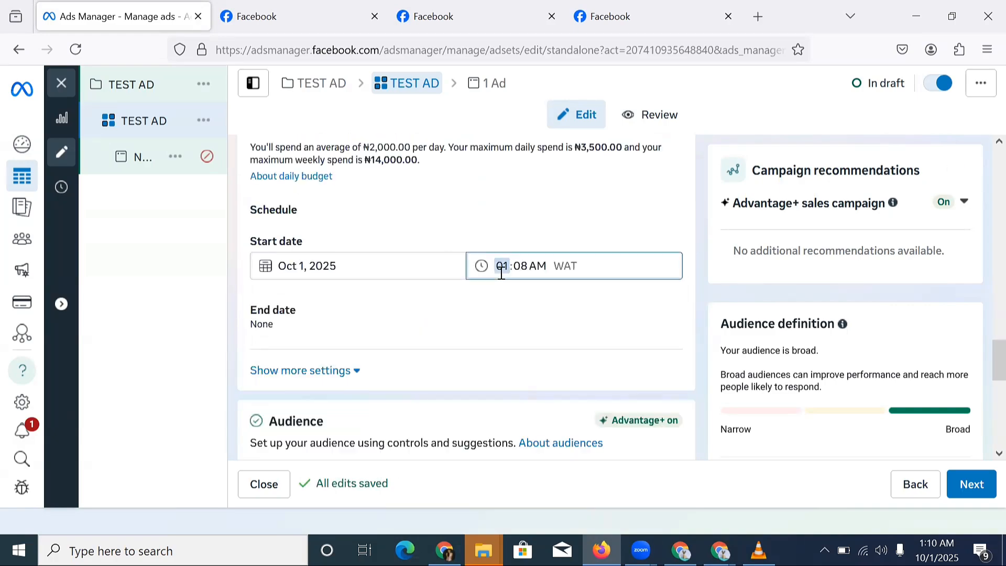
text(4)
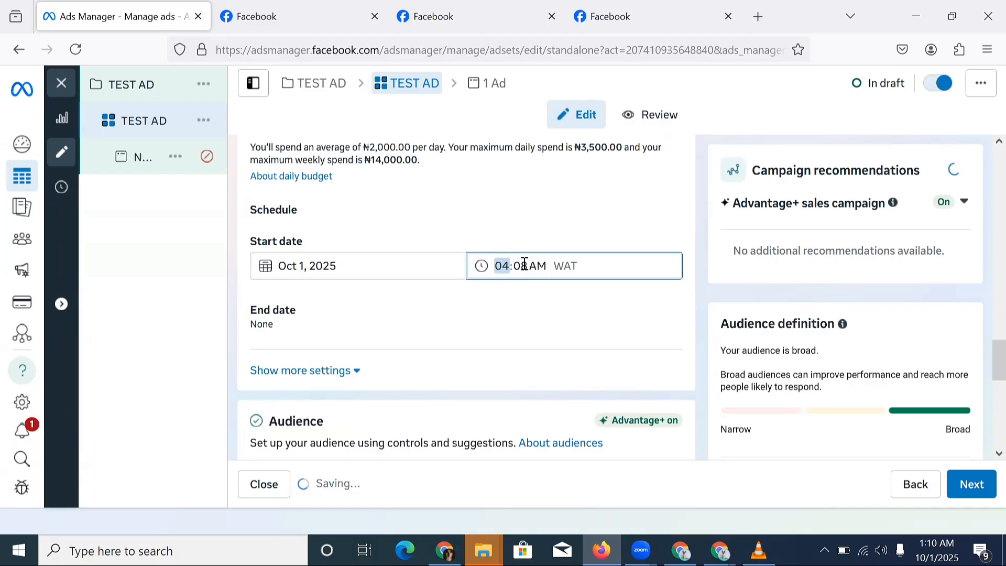
click(520, 266)
text(0)
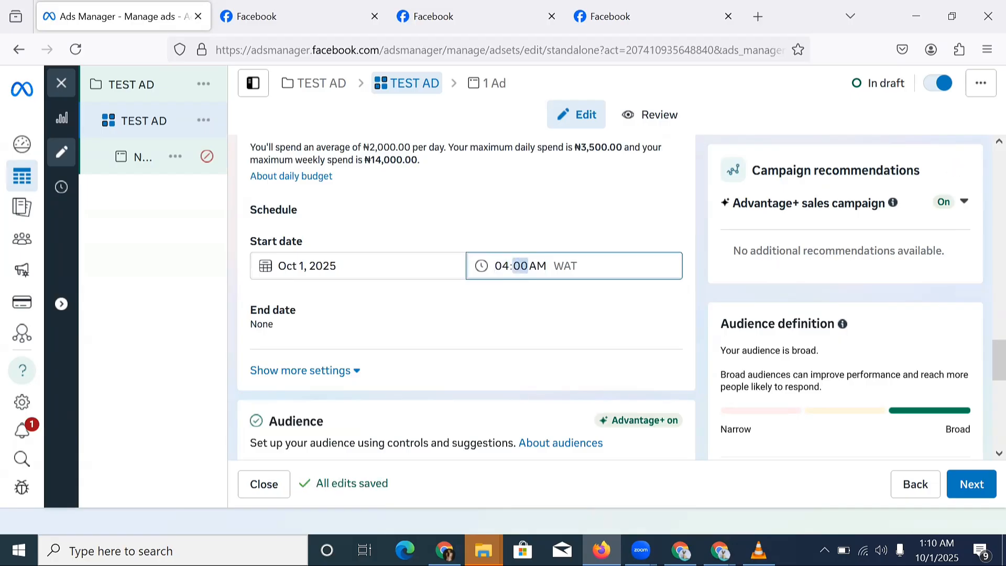
scroll(530, 267, down, 3)
Edit Locations, search Ghana, Uganda and Europe, then clear the search so only Nigeria stays targeted.
scroll(530, 274, down, 3)
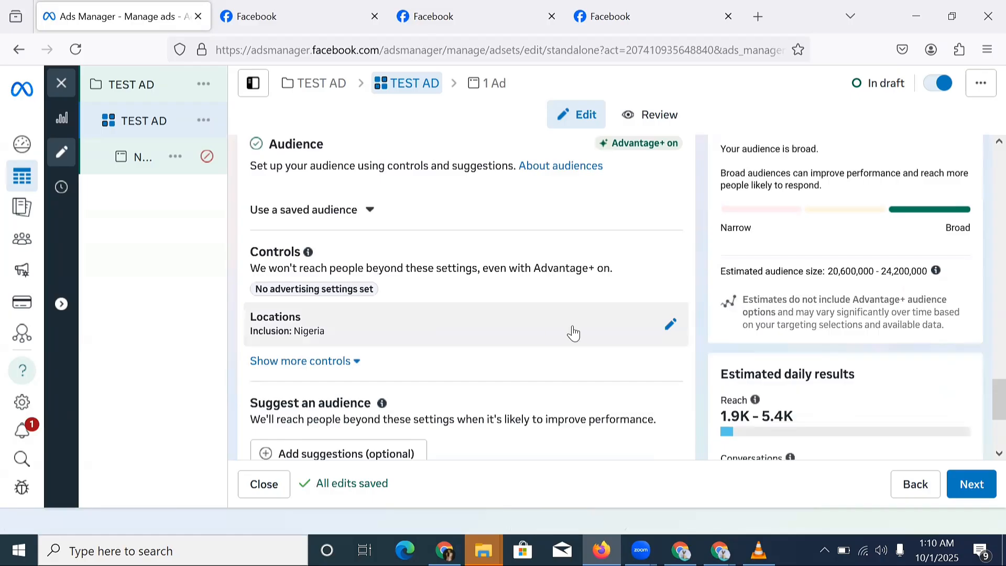
click(669, 329)
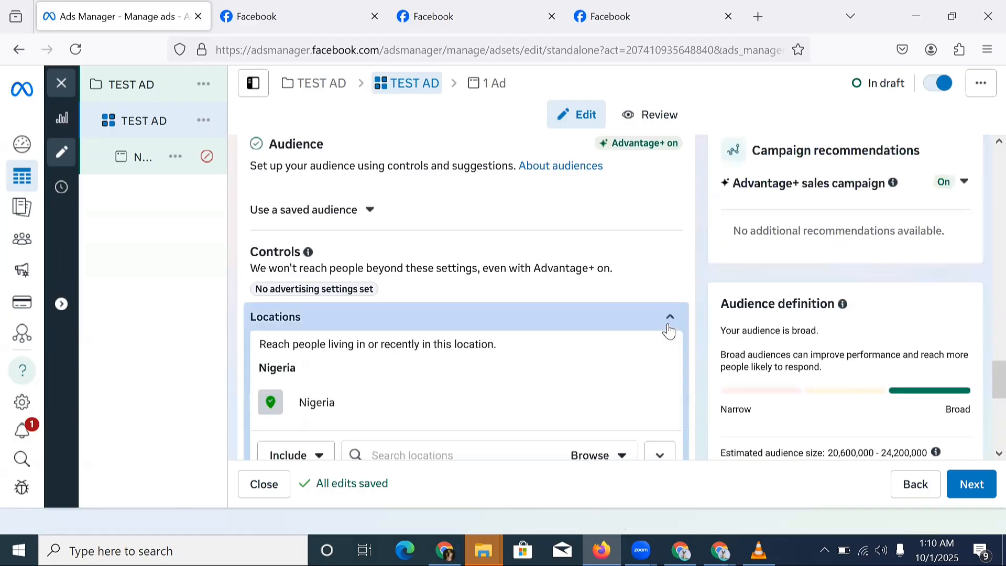
scroll(492, 372, down, 3)
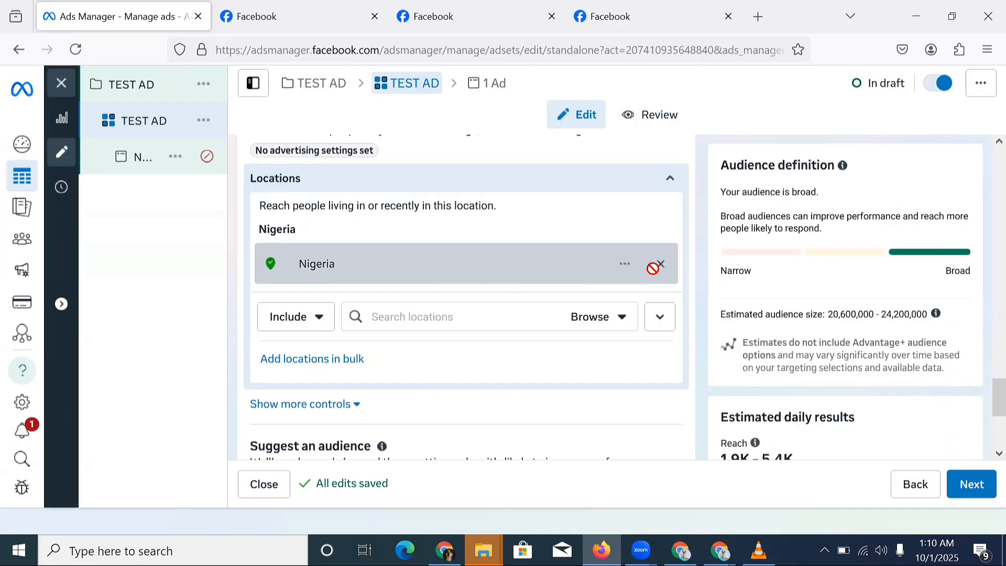
click(400, 320)
text(G)
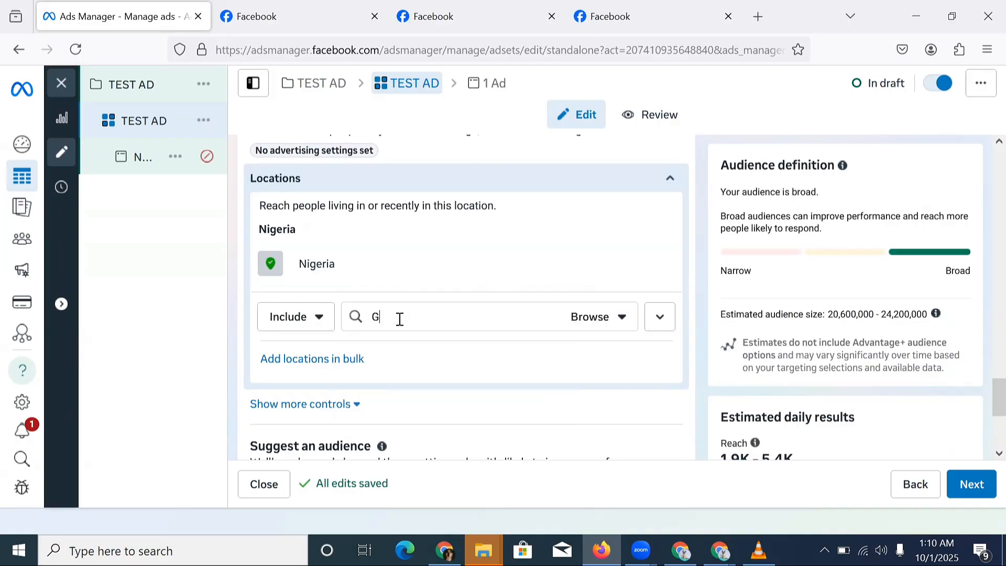
text(HANA)
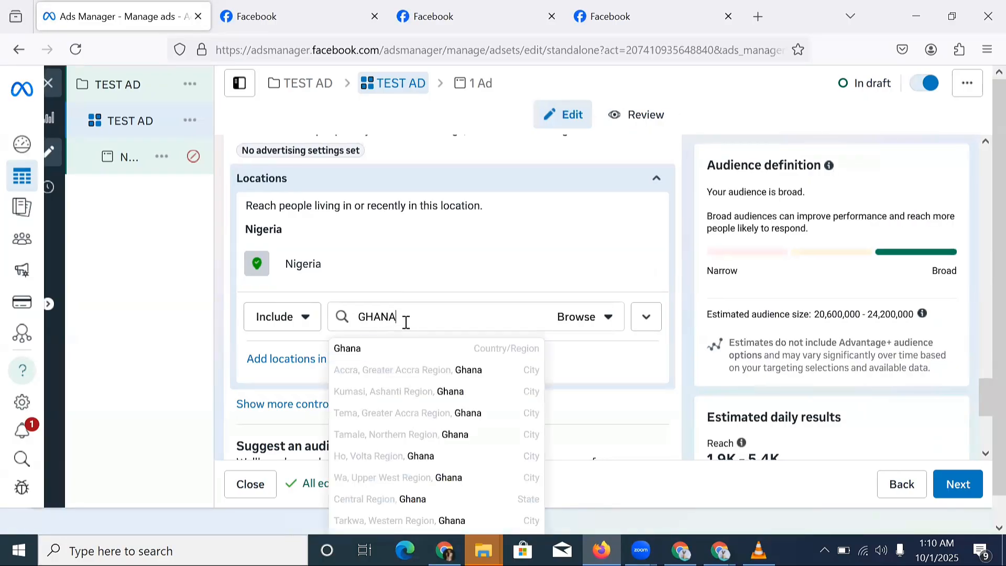
double_click(406, 322)
text(UGANDA)
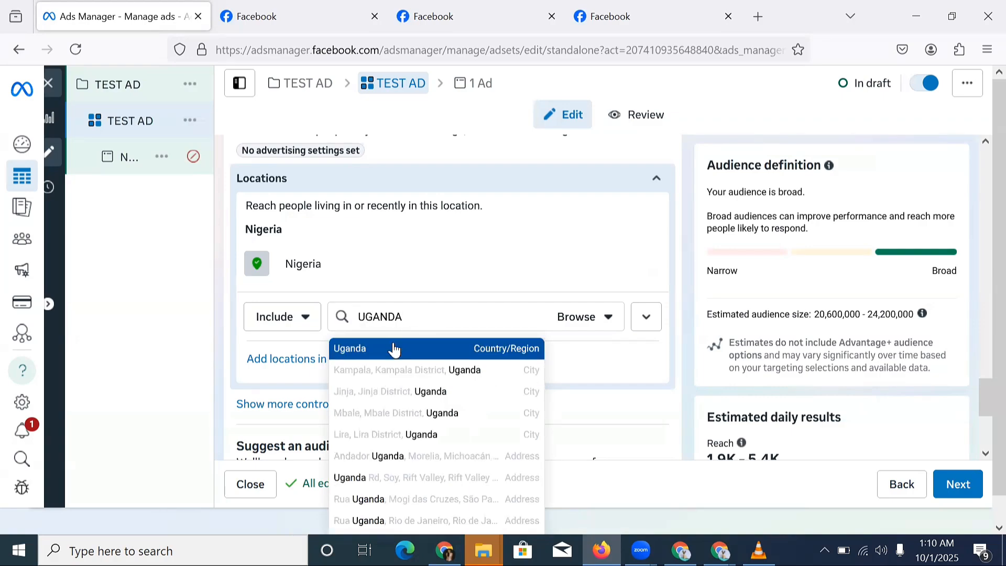
double_click(413, 319)
text(EUROP)
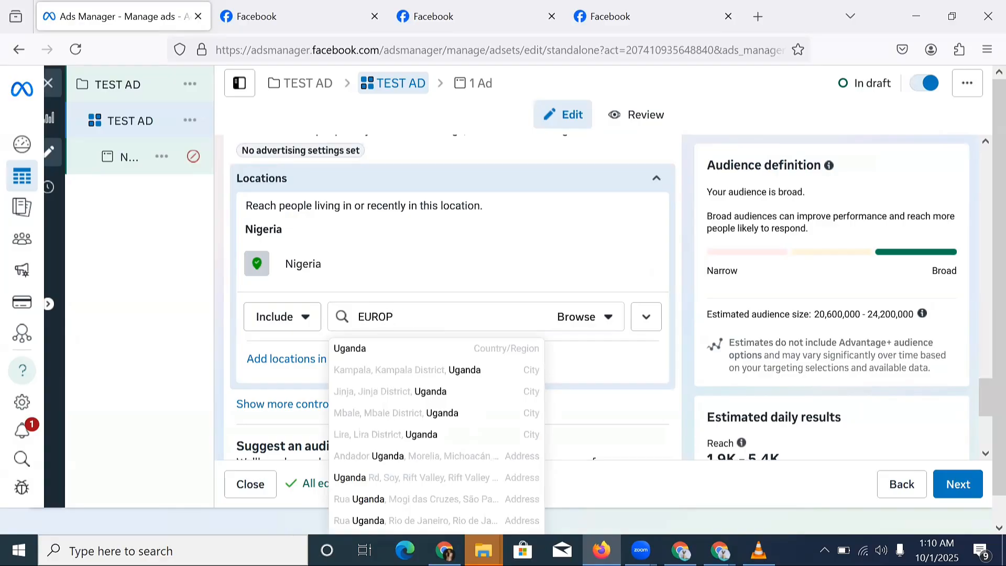
text(E)
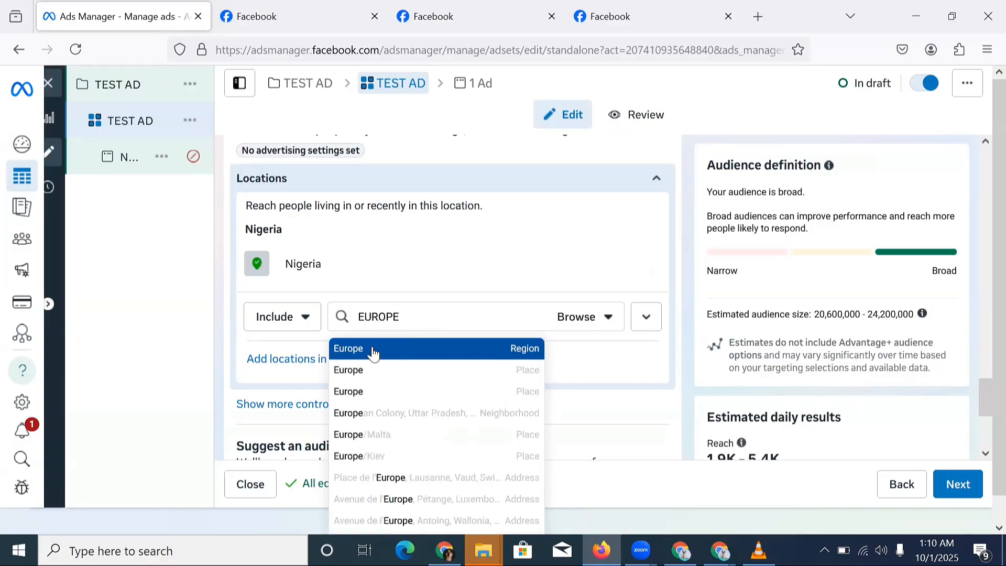
double_click(418, 314)
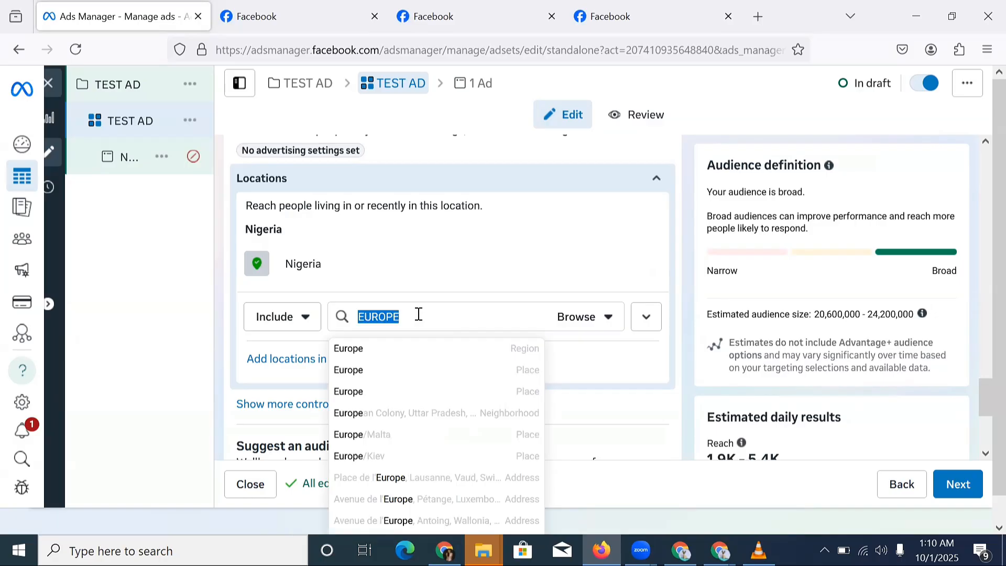
key(BackSpace)
scroll(343, 262, down, 4)
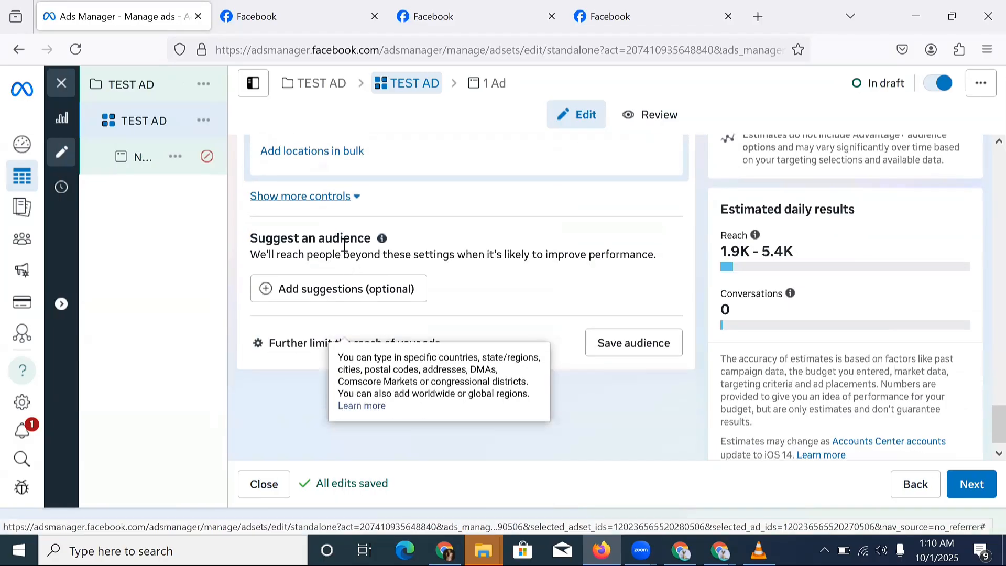
scroll(354, 260, down, 1)
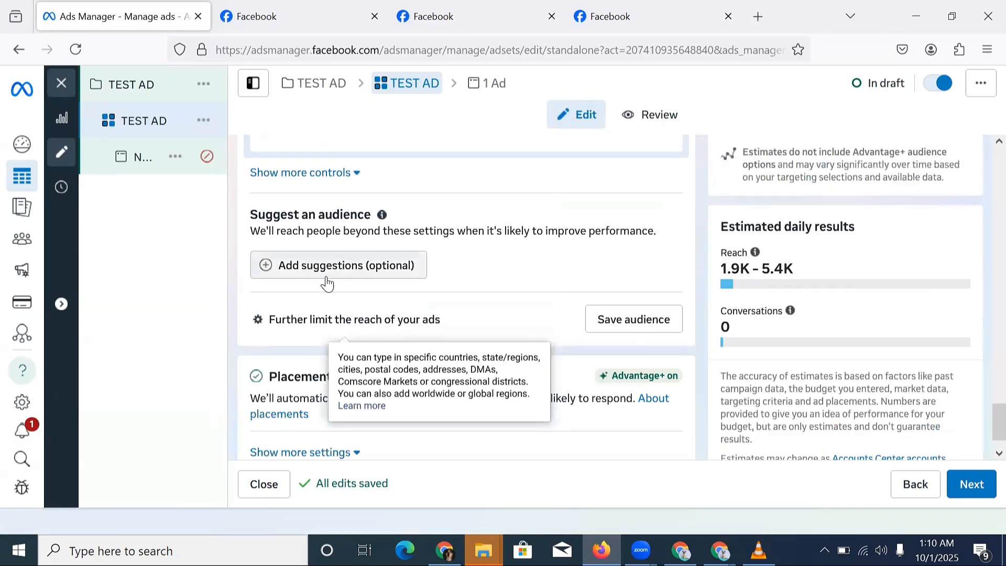
scroll(327, 283, up, 3)
scroll(310, 278, down, 3)
scroll(372, 277, down, 2)
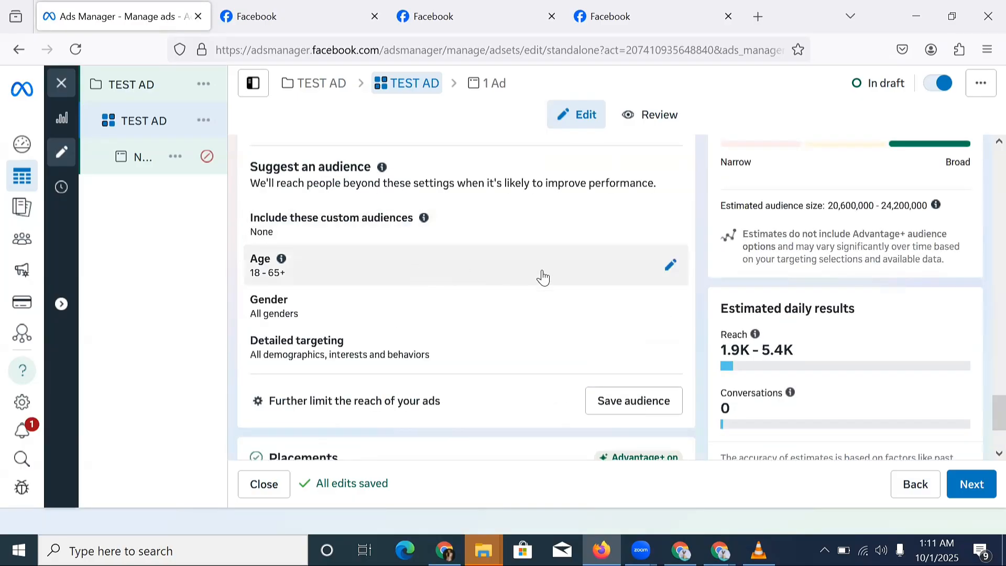
scroll(666, 273, down, 2)
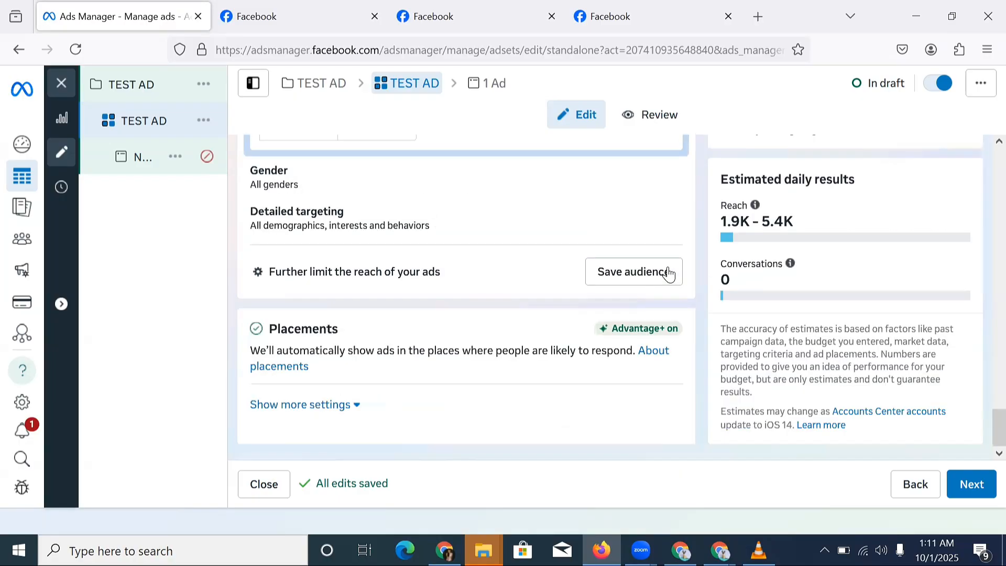
scroll(608, 240, up, 1)
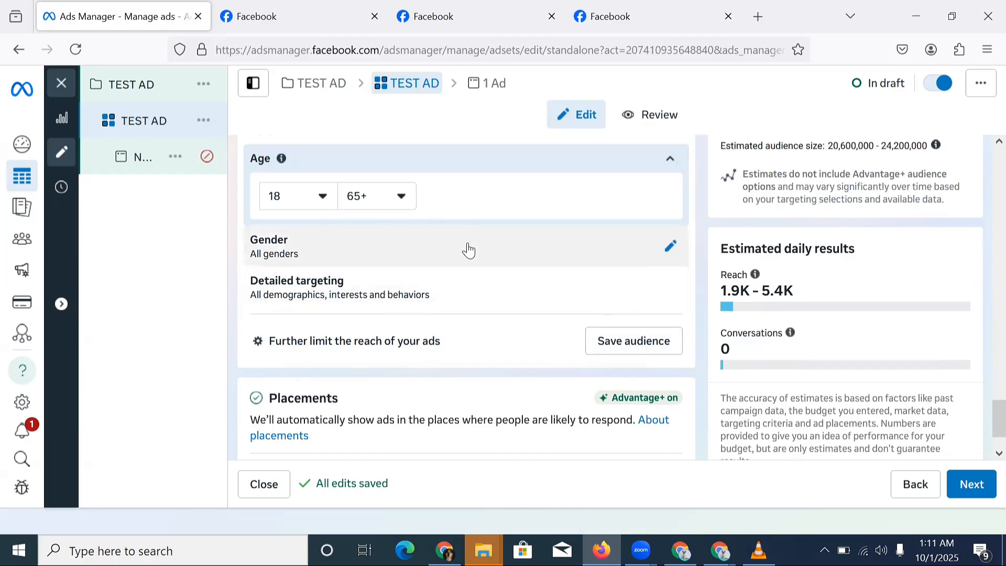
Check the Gender options, leaving all genders, and open the Detailed targeting editor.
click(671, 248)
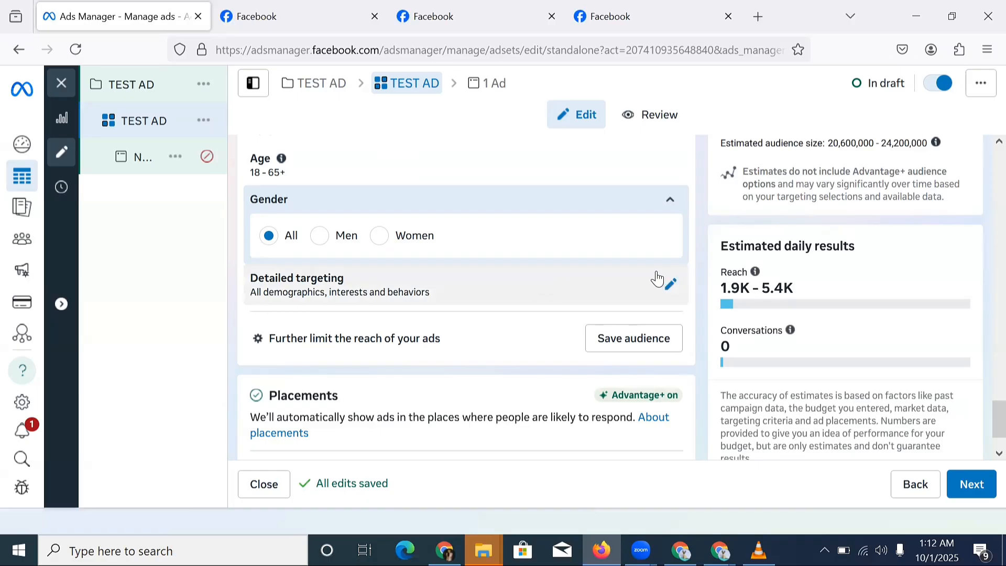
click(670, 284)
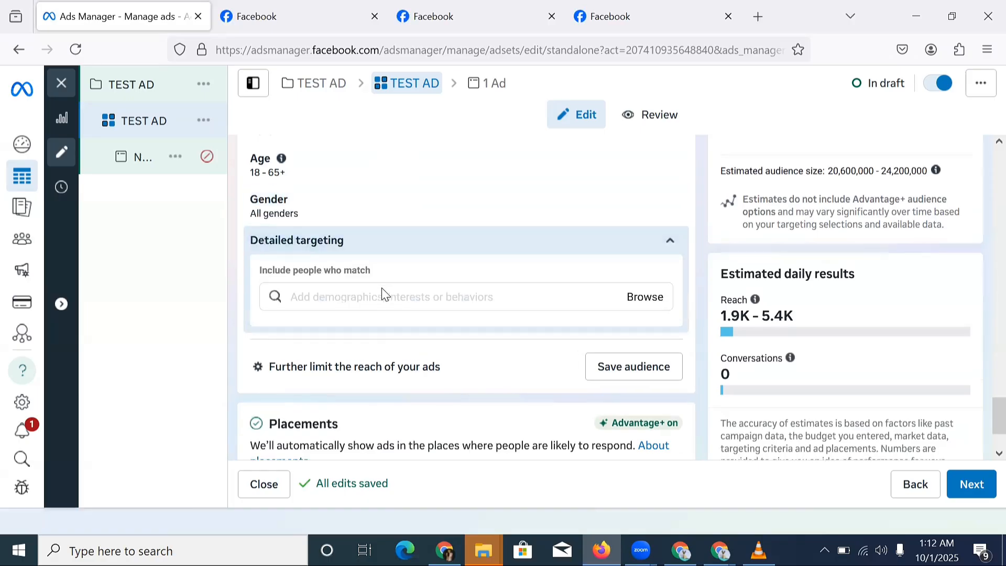
click(379, 293)
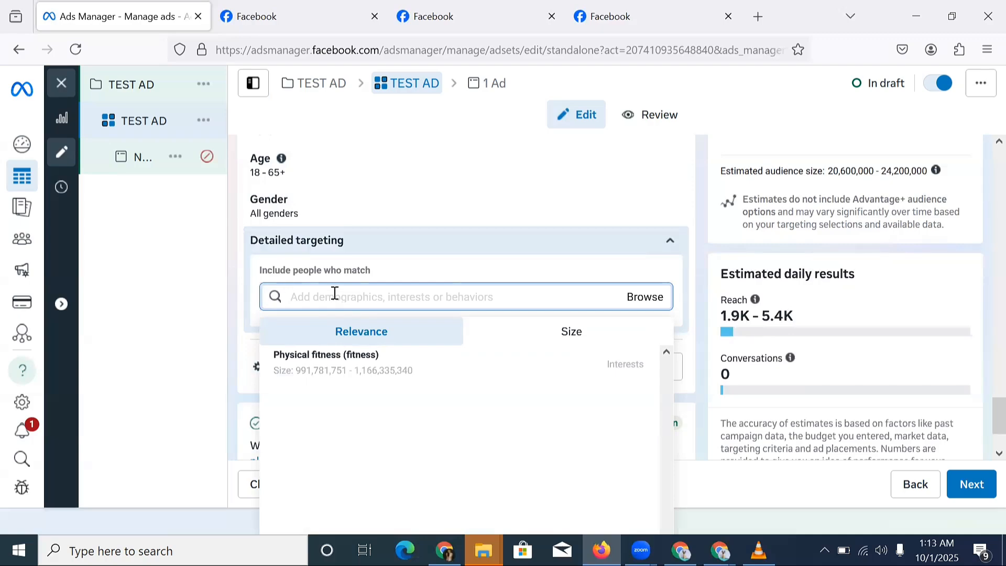
text(INTERN)
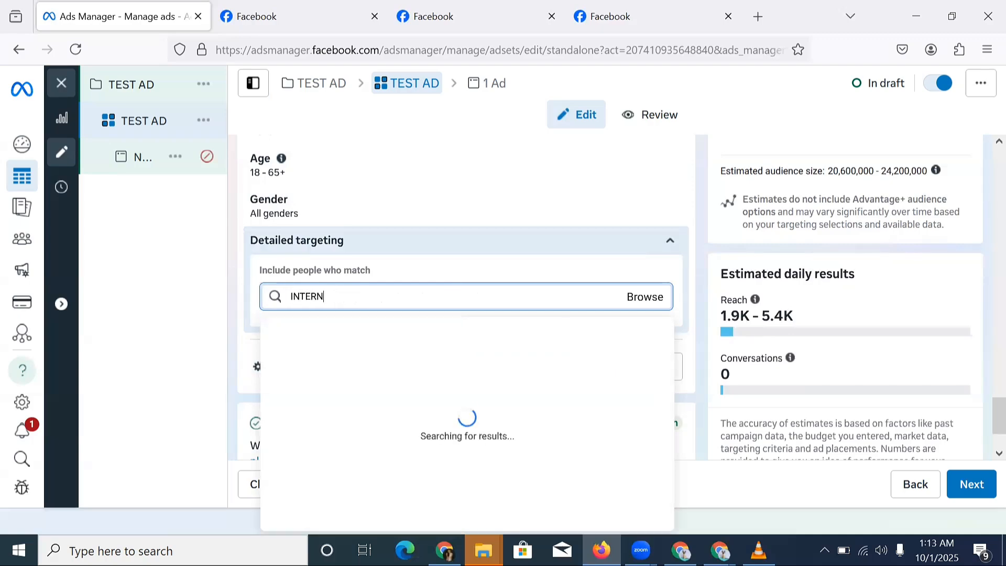
text(ET MARKETING)
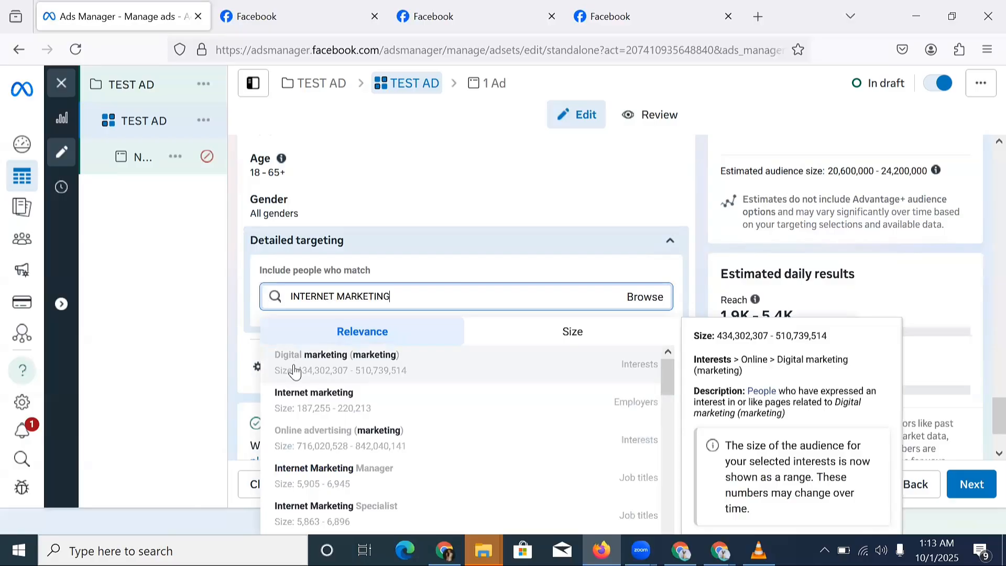
click(398, 357)
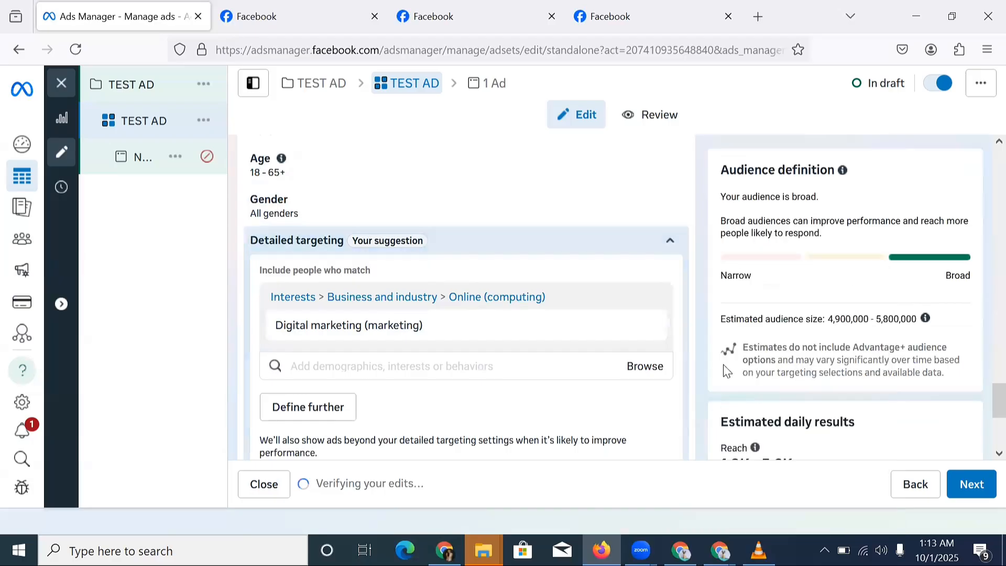
mouse_move(647, 329)
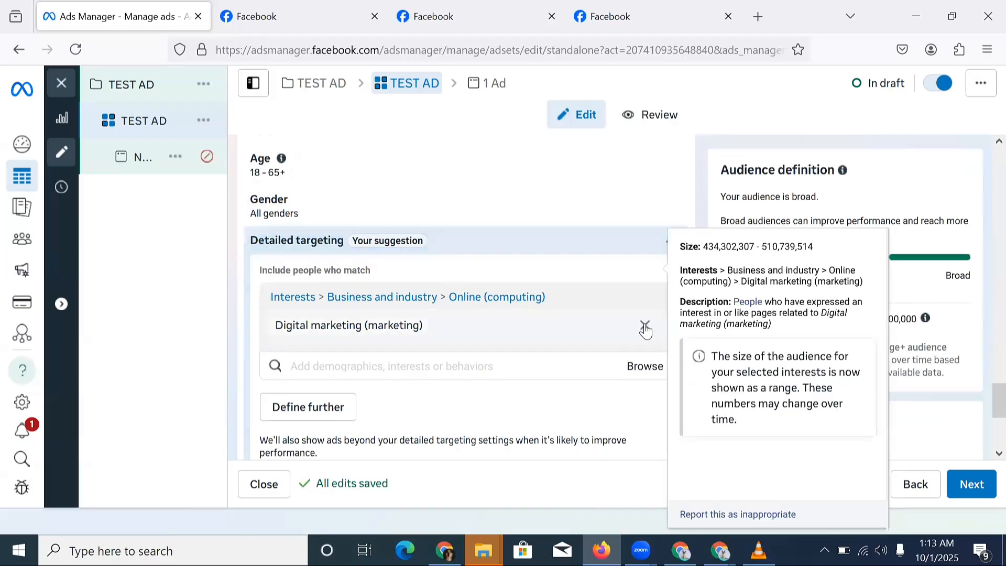
click(644, 327)
scroll(476, 254, down, 2)
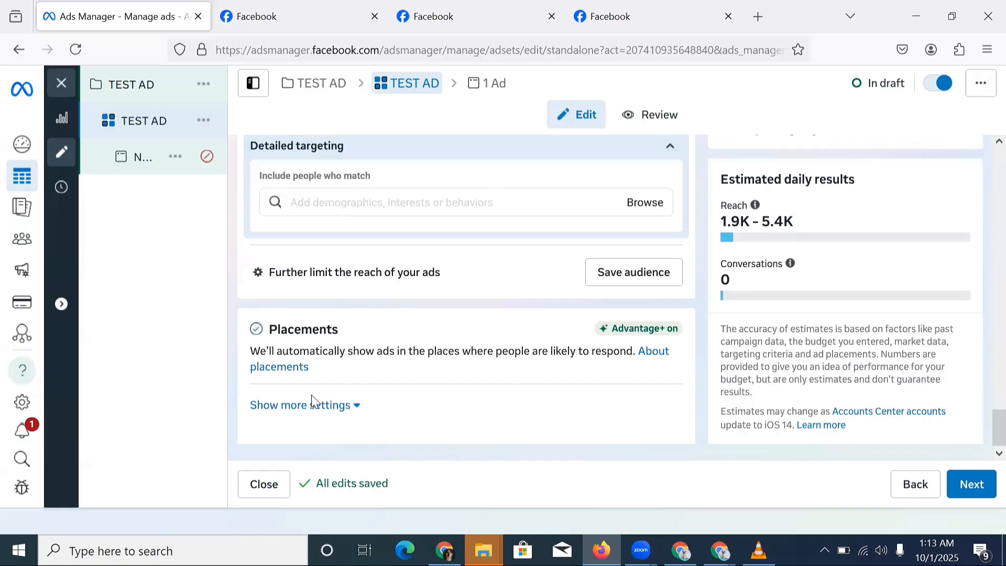
Edit Platforms under Placements so only Facebook and Instagram remain, without Audience Network and Messenger.
click(315, 407)
scroll(390, 407, down, 3)
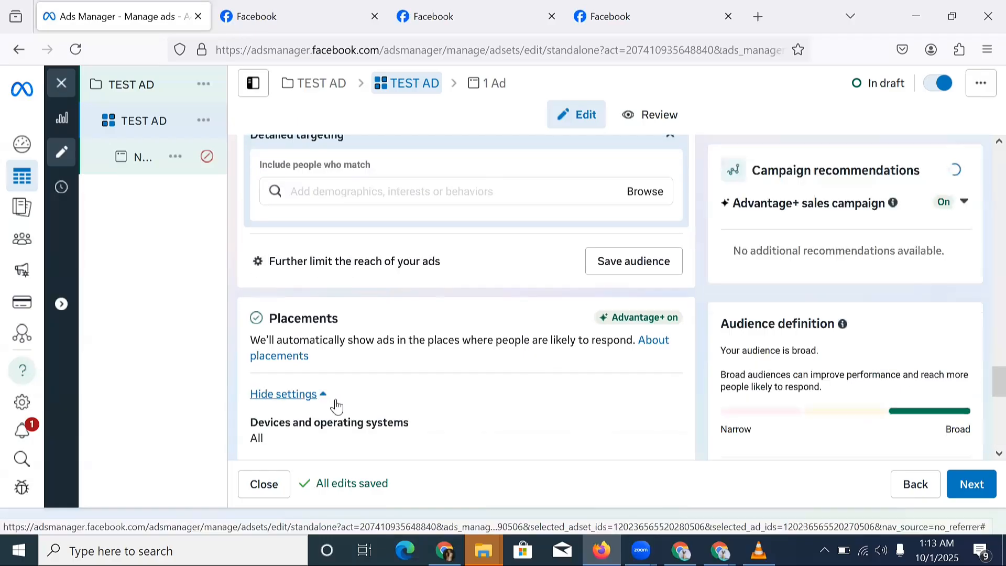
scroll(386, 411, down, 1)
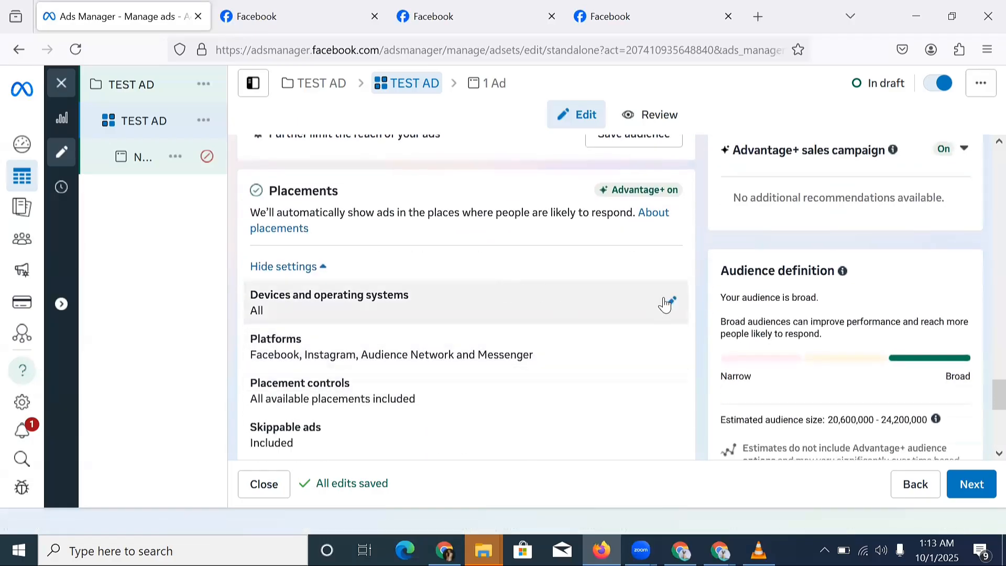
click(673, 347)
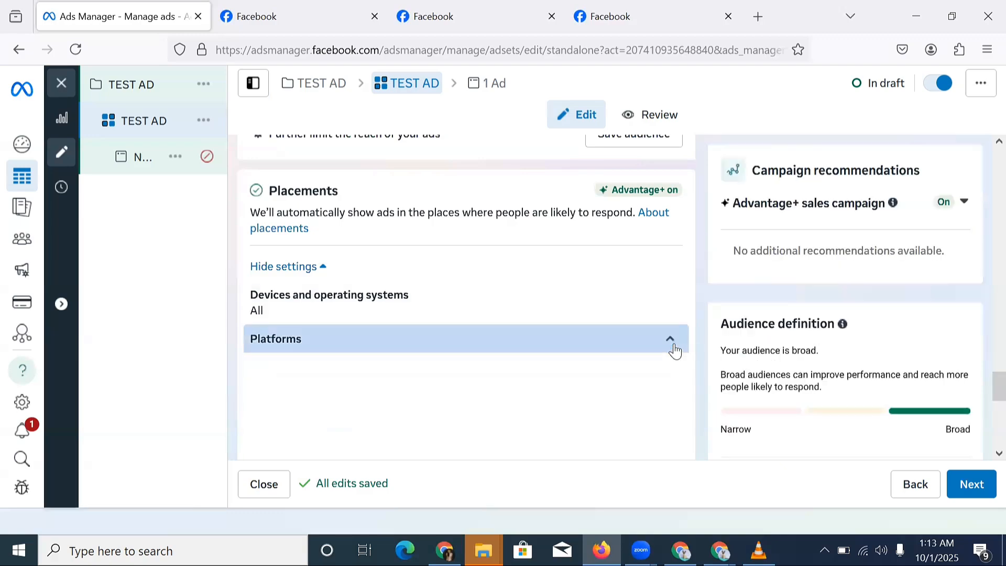
scroll(586, 343, down, 4)
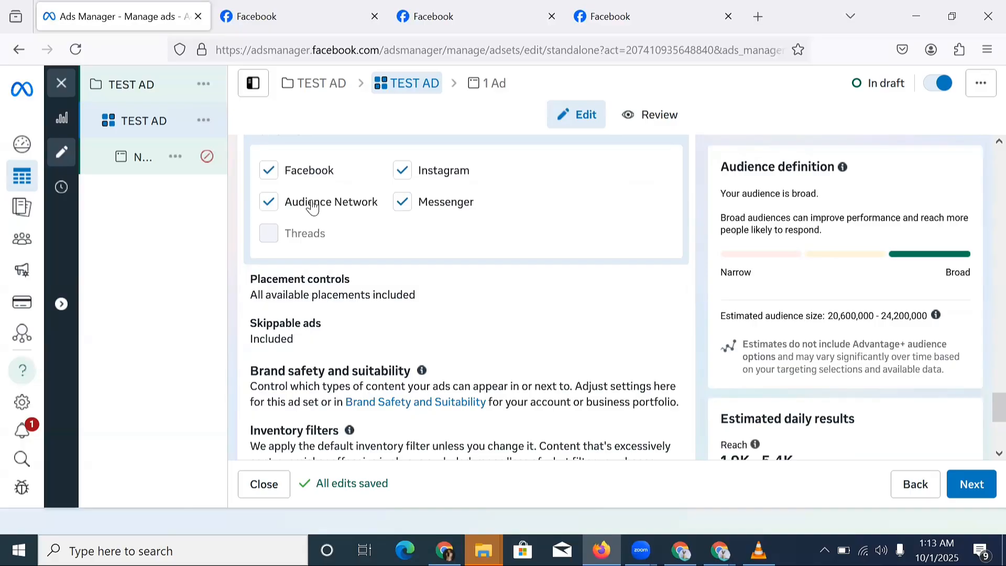
scroll(309, 209, up, 3)
scroll(309, 220, down, 5)
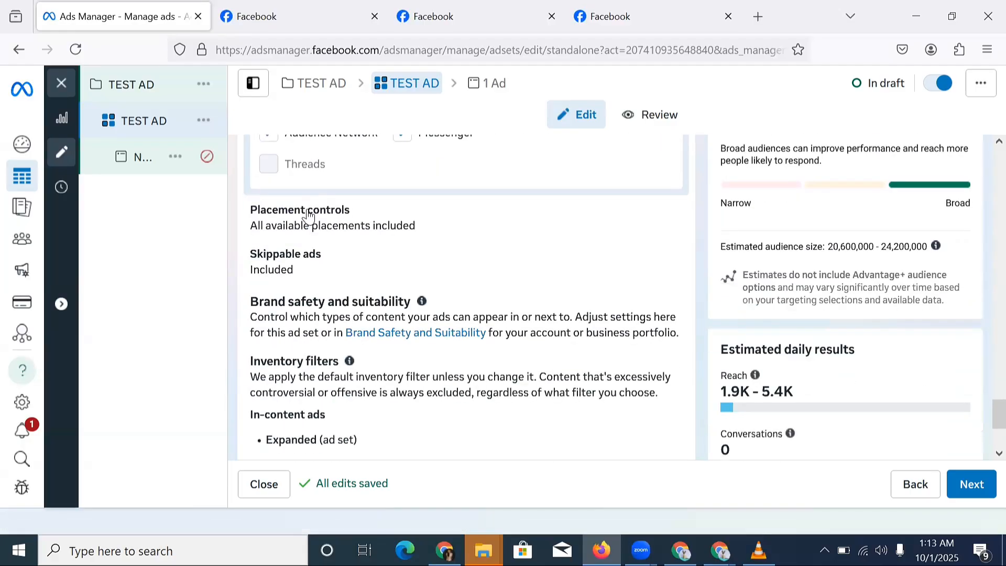
scroll(308, 215, up, 2)
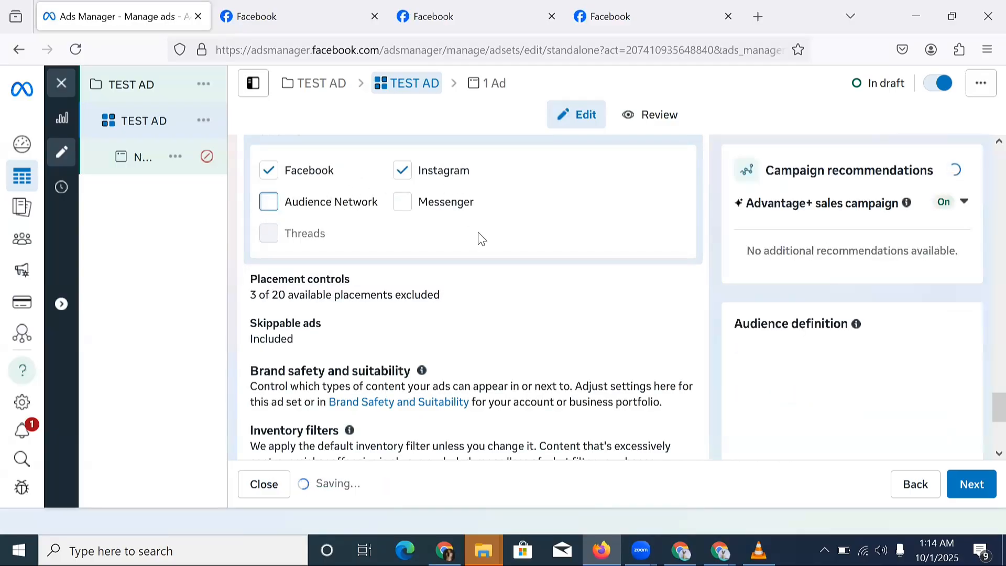
scroll(404, 278, down, 2)
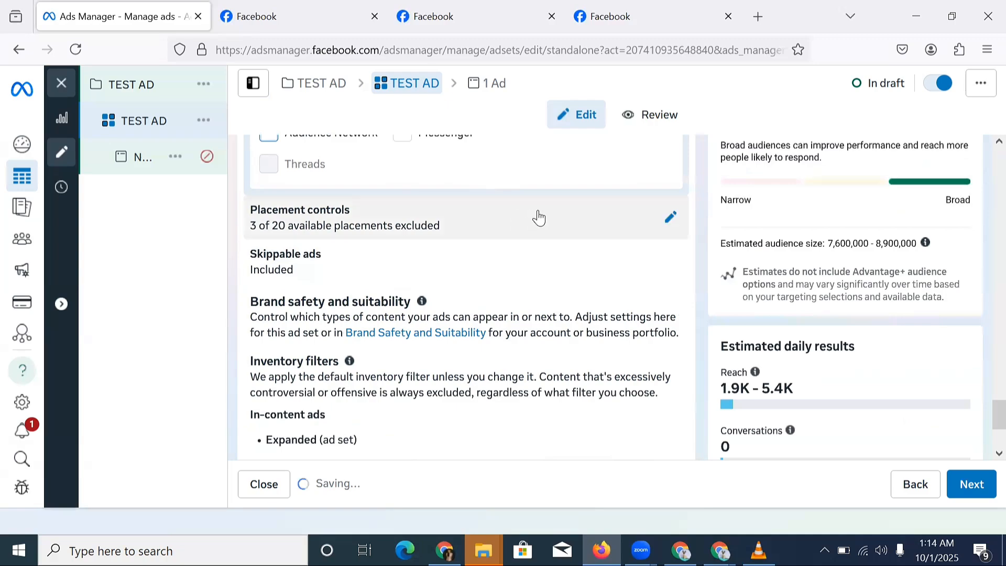
scroll(602, 223, up, 3)
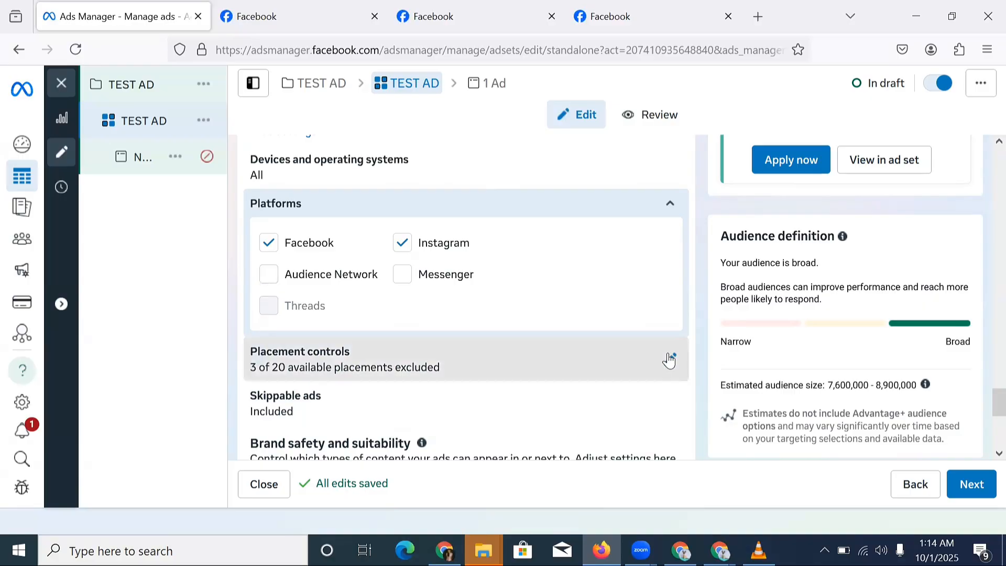
In Placement controls, untick the In-stream ads for reels and Search results placements.
click(669, 358)
scroll(511, 352, down, 4)
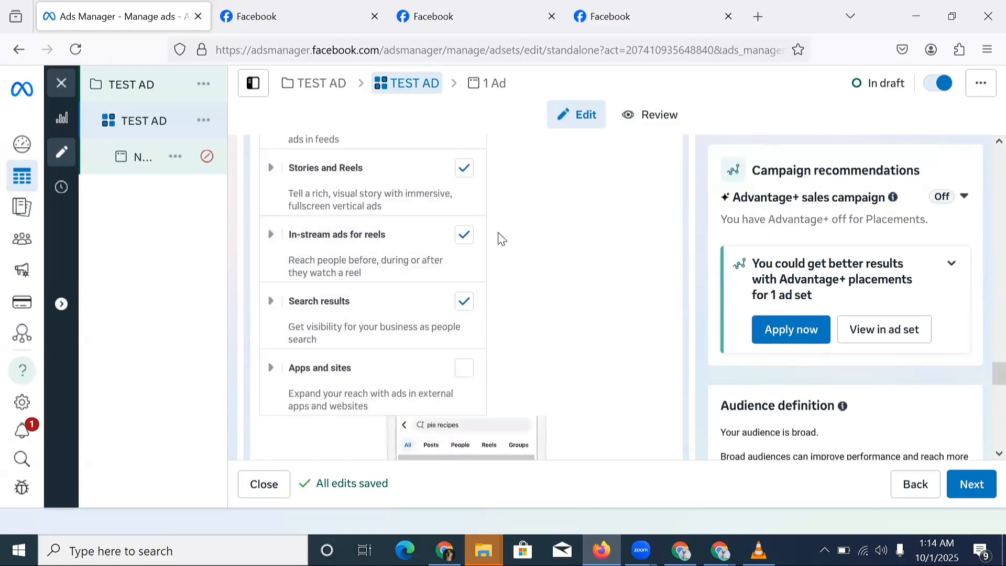
click(472, 305)
scroll(471, 311, down, 1)
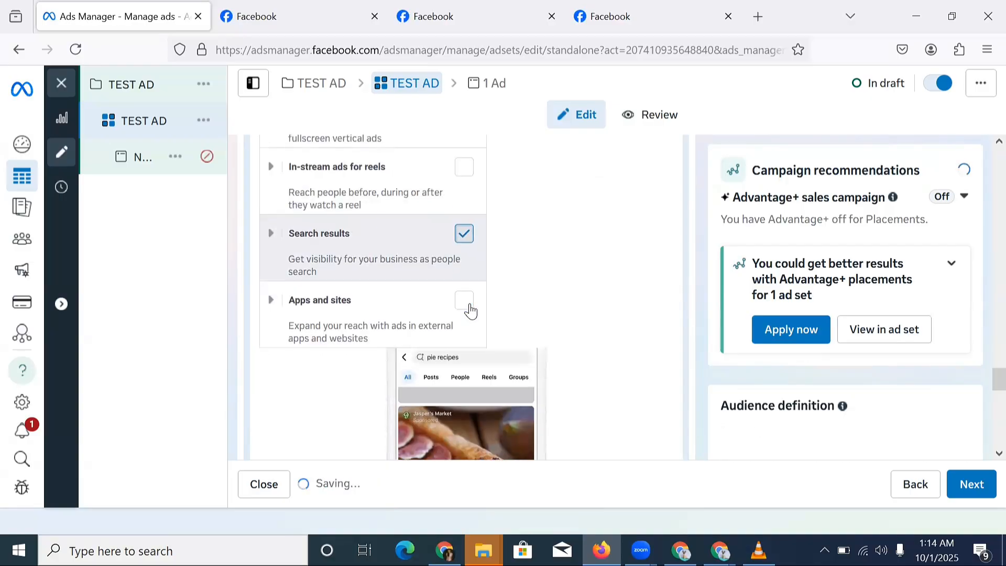
scroll(471, 311, down, 1)
scroll(471, 311, up, 5)
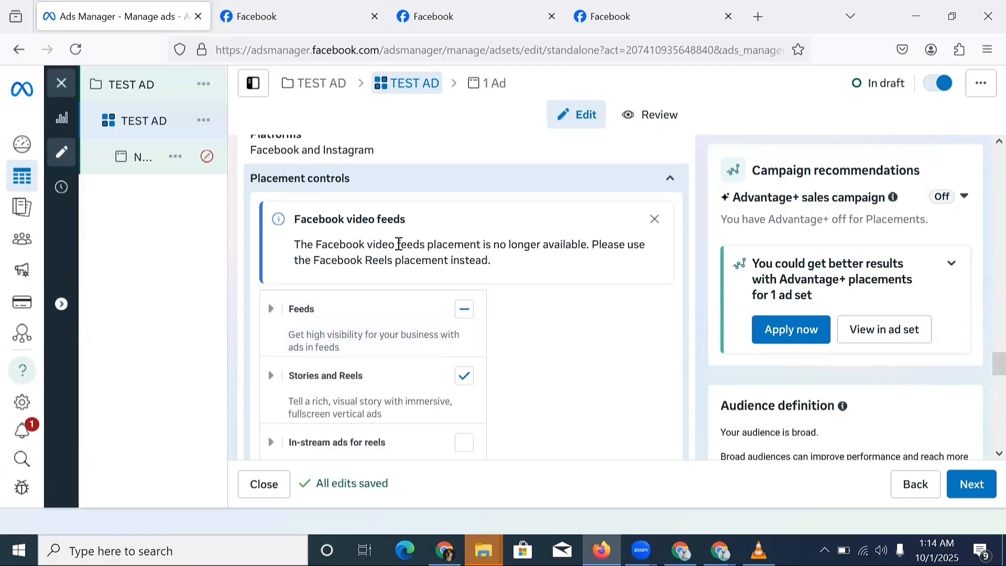
scroll(497, 239, up, 1)
scroll(498, 239, up, 4)
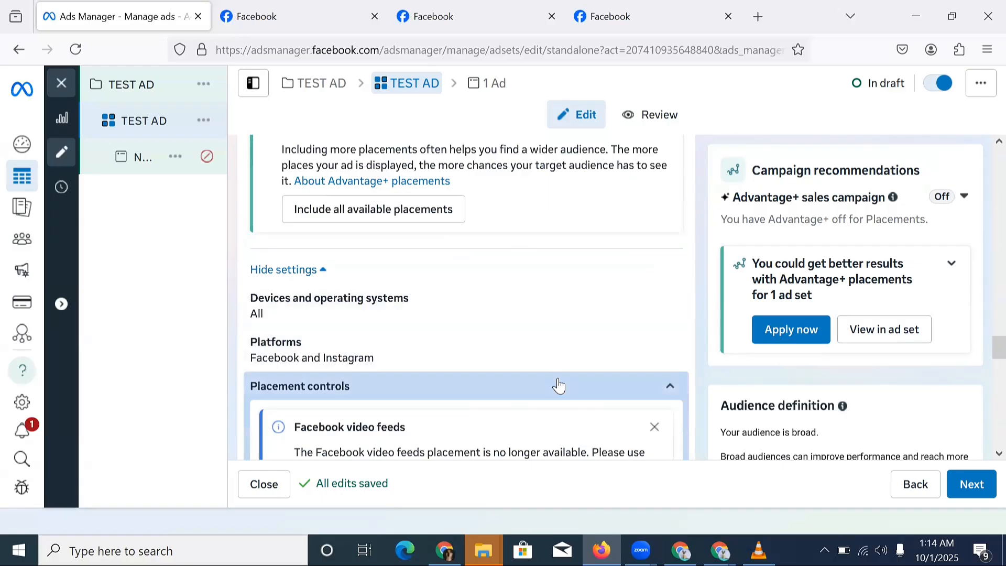
scroll(489, 309, down, 8)
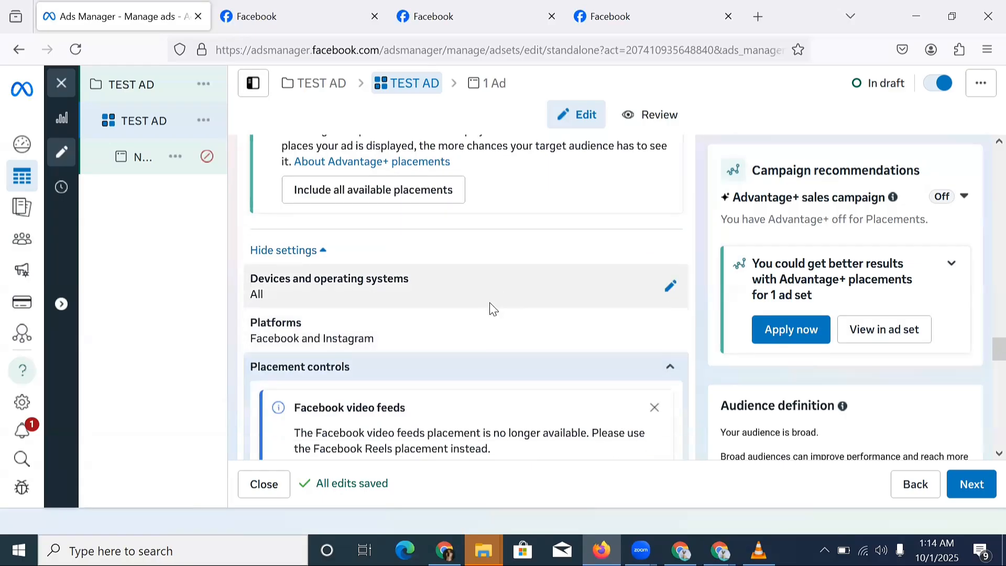
scroll(489, 296, down, 15)
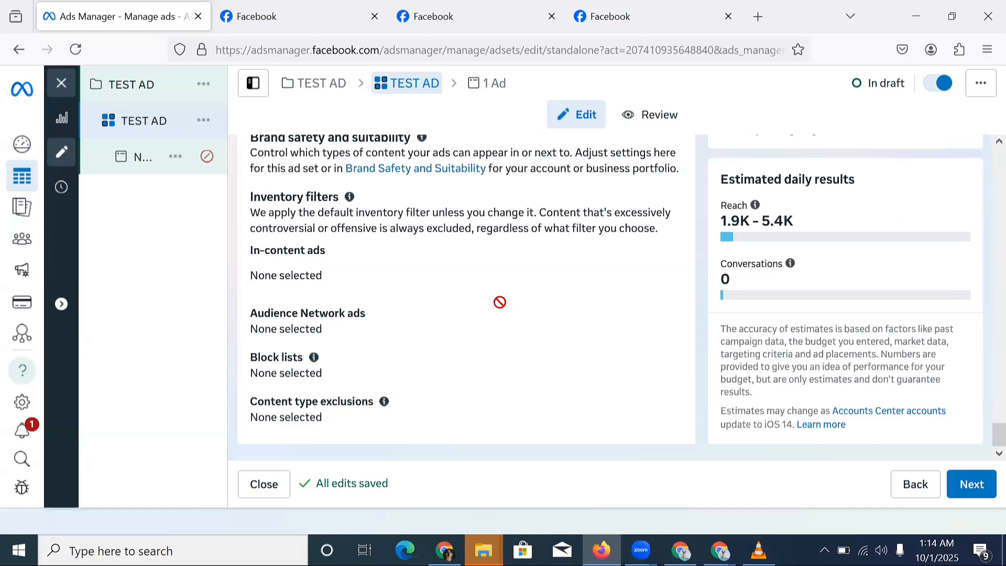
scroll(499, 303, up, 10)
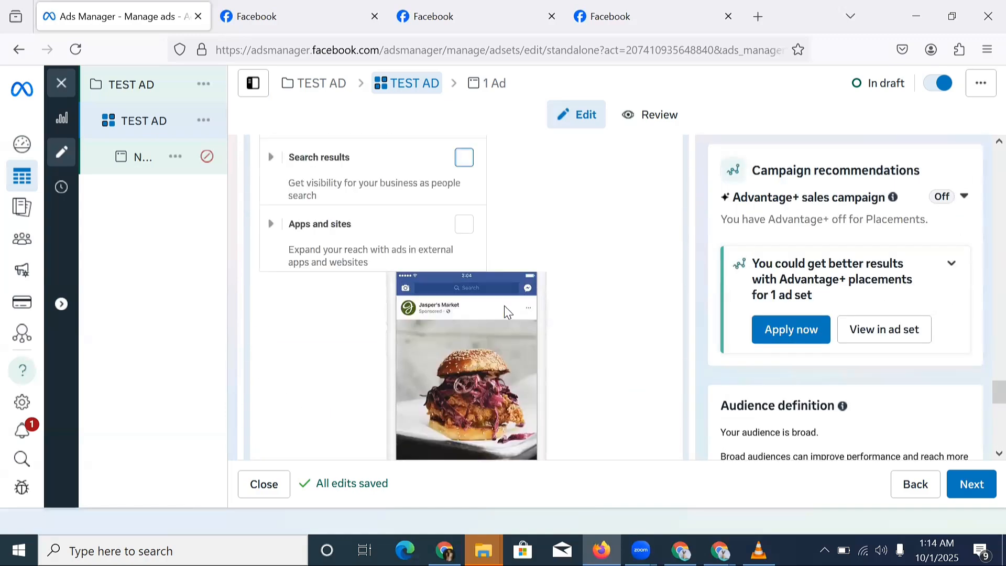
scroll(505, 311, up, 9)
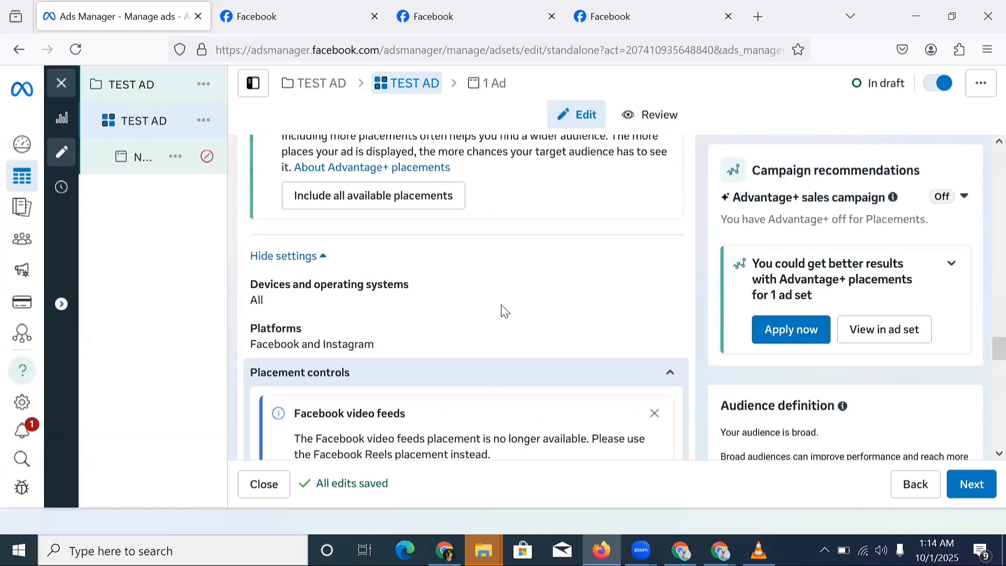
scroll(505, 311, up, 2)
scroll(517, 312, down, 10)
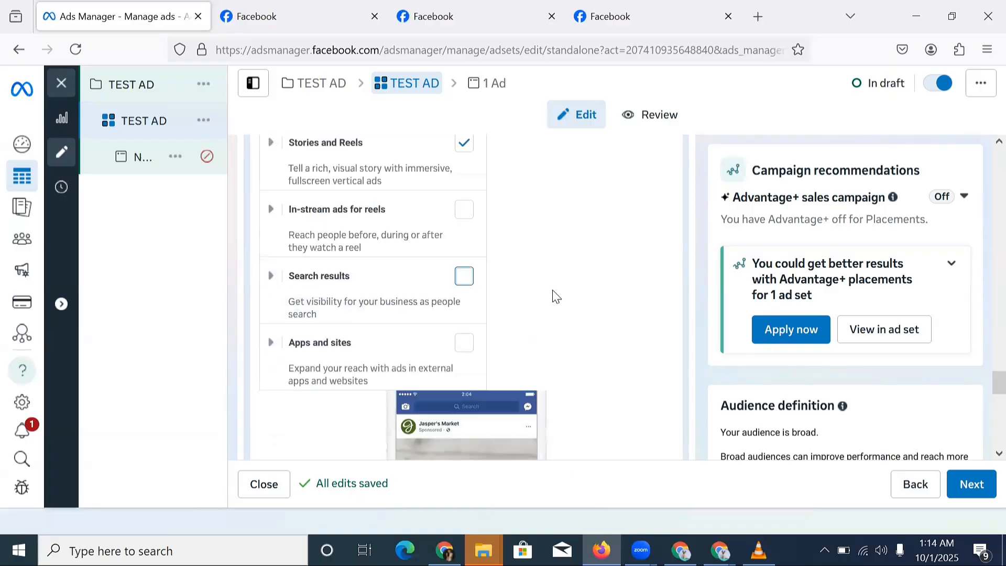
scroll(556, 297, down, 10)
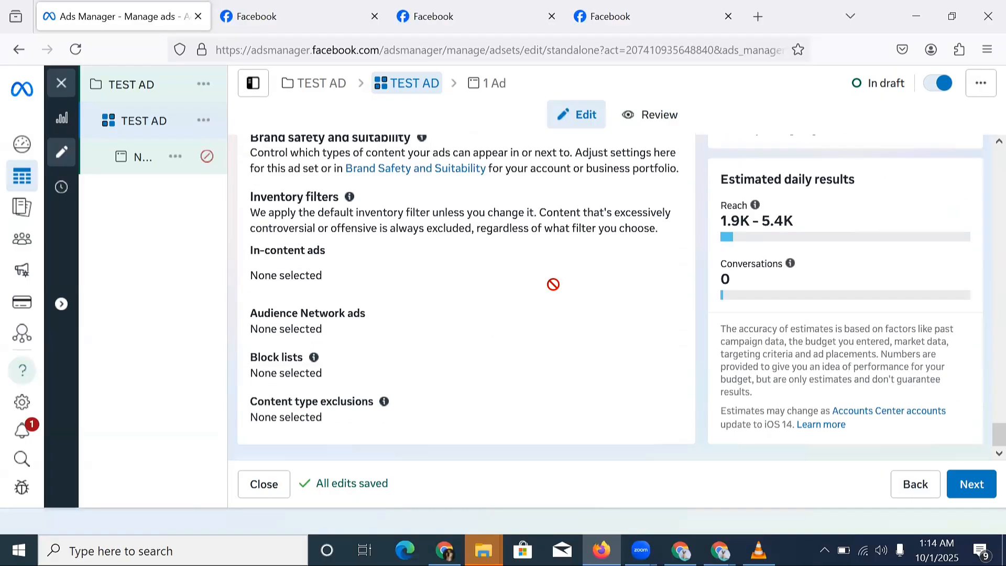
Move on to the ad level and rename the ad to 'TEST AD'.
click(960, 479)
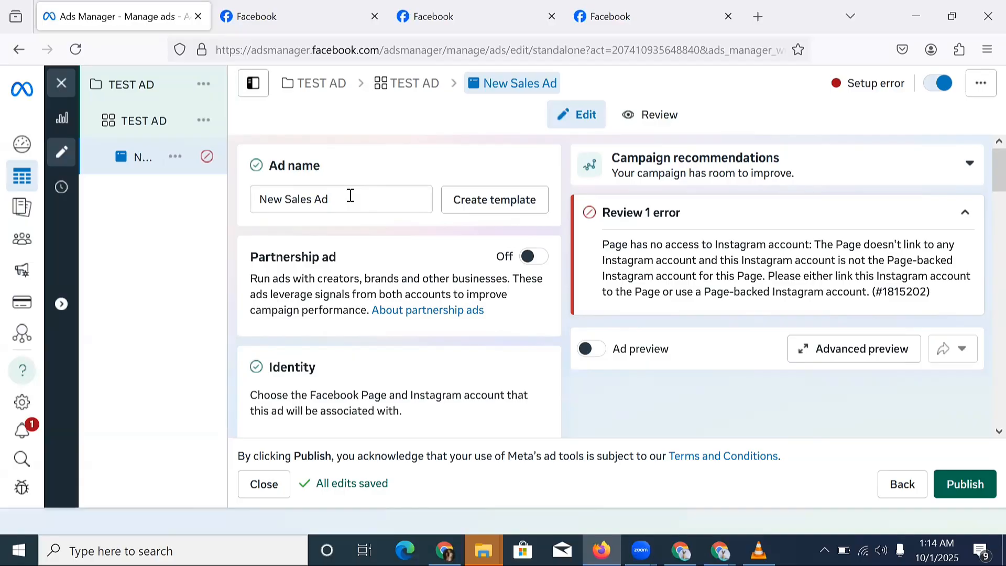
triple_click(355, 192)
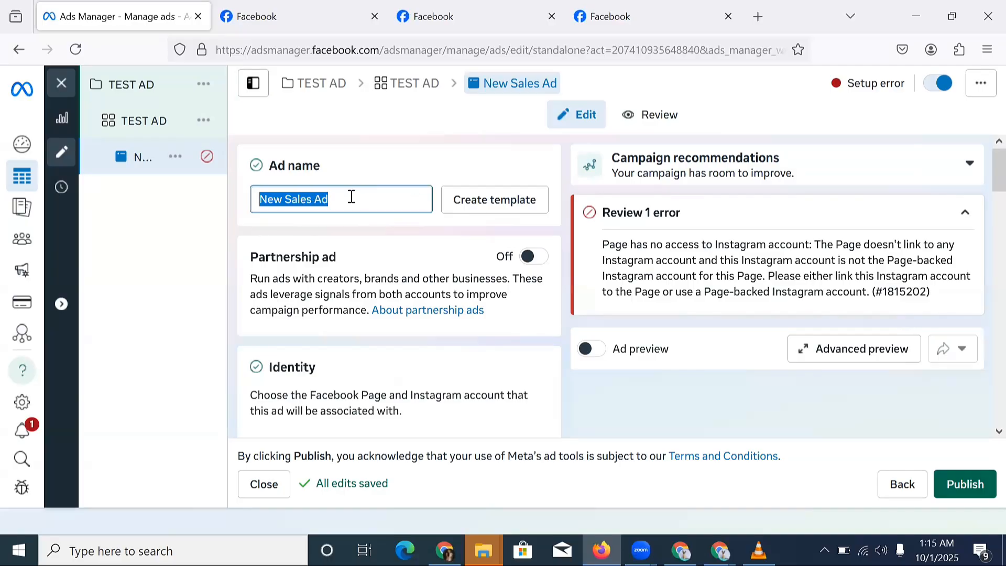
text(TEST)
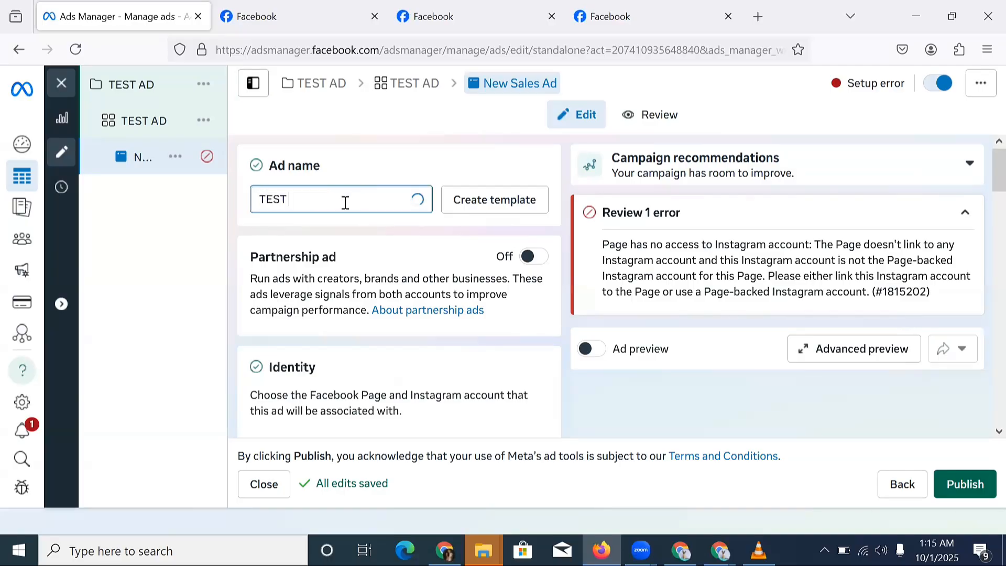
text( AD)
Scroll past Identity, Ad setup and Format down to the Ad creative section.
scroll(451, 258, down, 3)
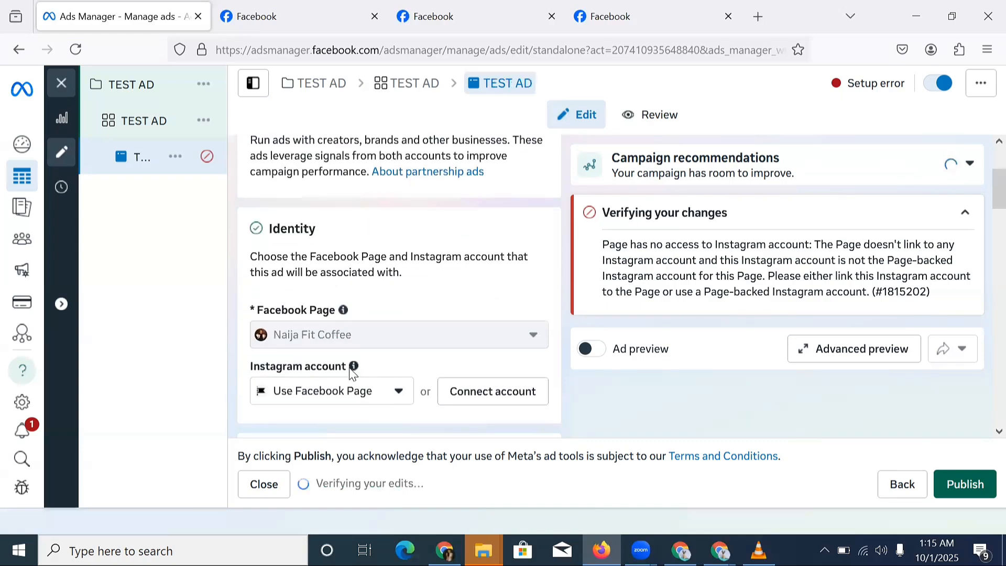
scroll(352, 372, down, 2)
scroll(335, 248, up, 5)
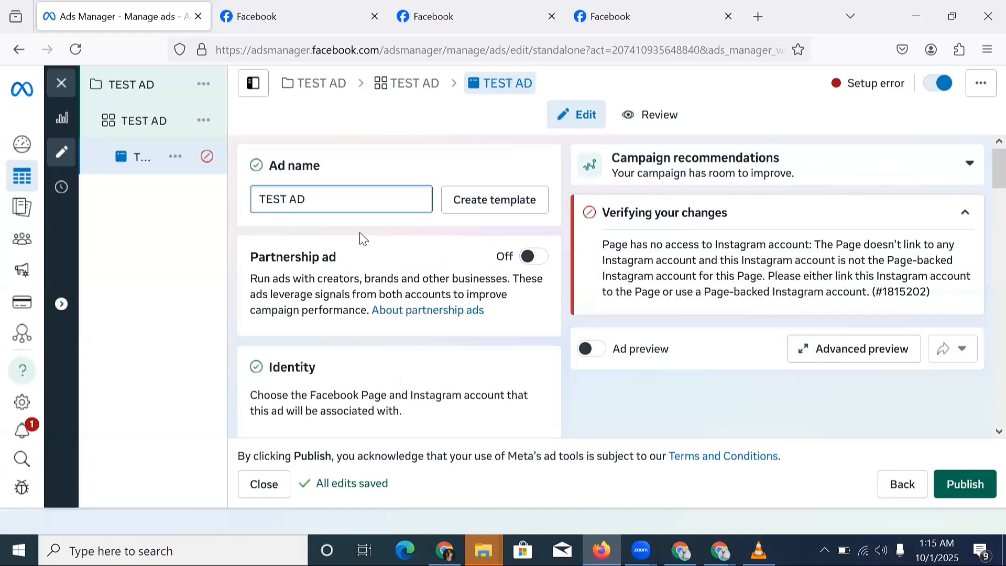
scroll(363, 238, down, 5)
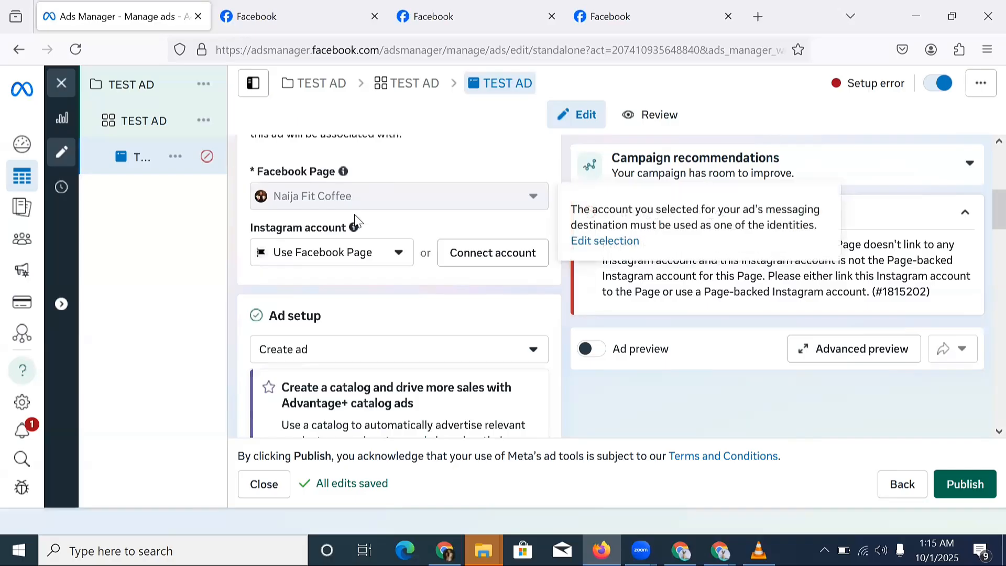
scroll(354, 221, down, 10)
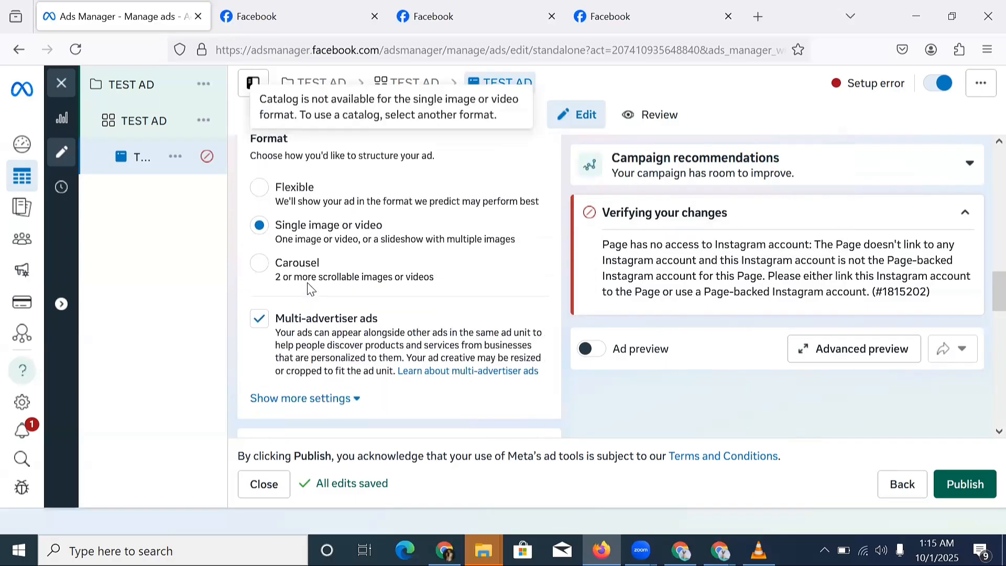
scroll(309, 288, down, 3)
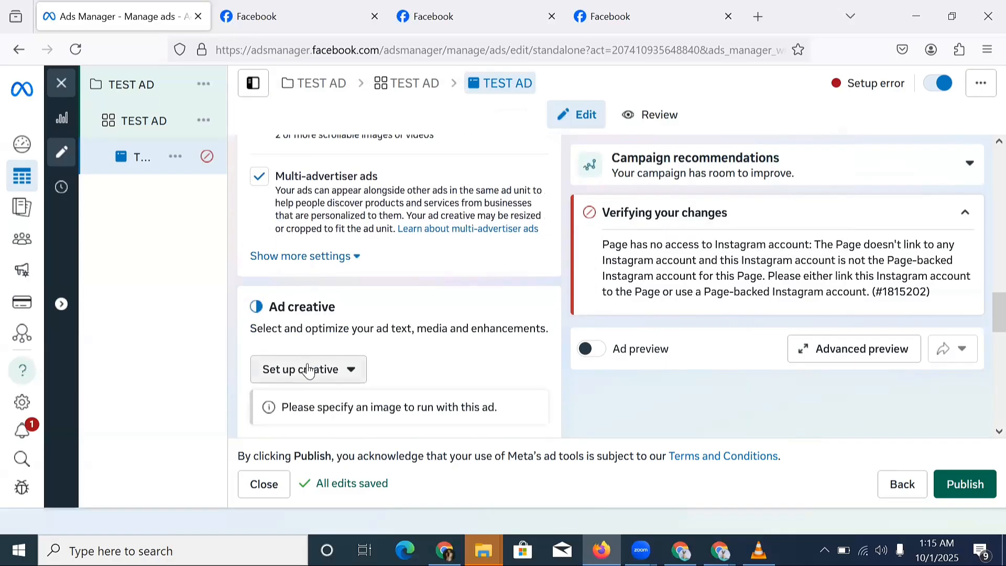
Set up a video ad creative using the seventh account video, skipping the trim step.
click(308, 370)
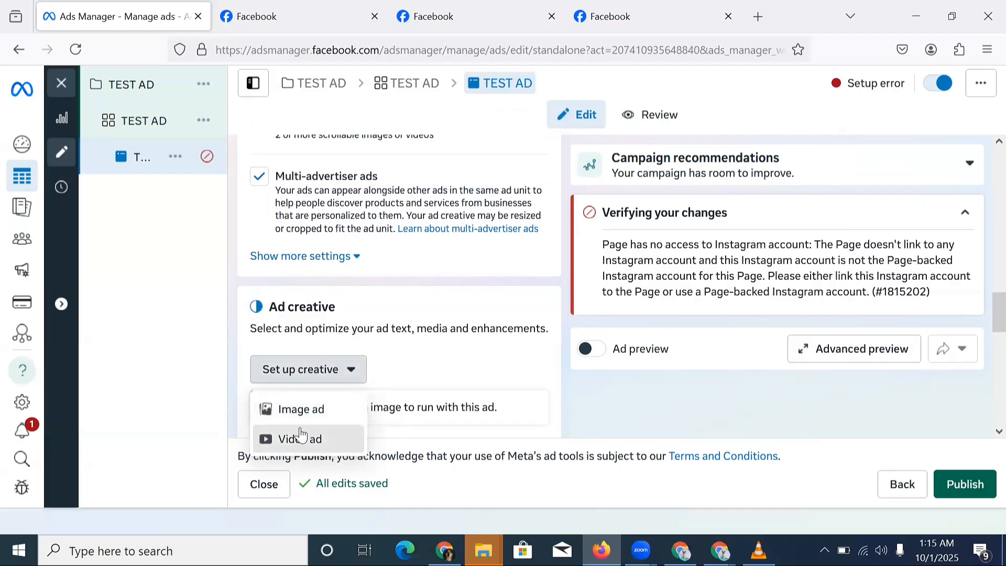
click(299, 434)
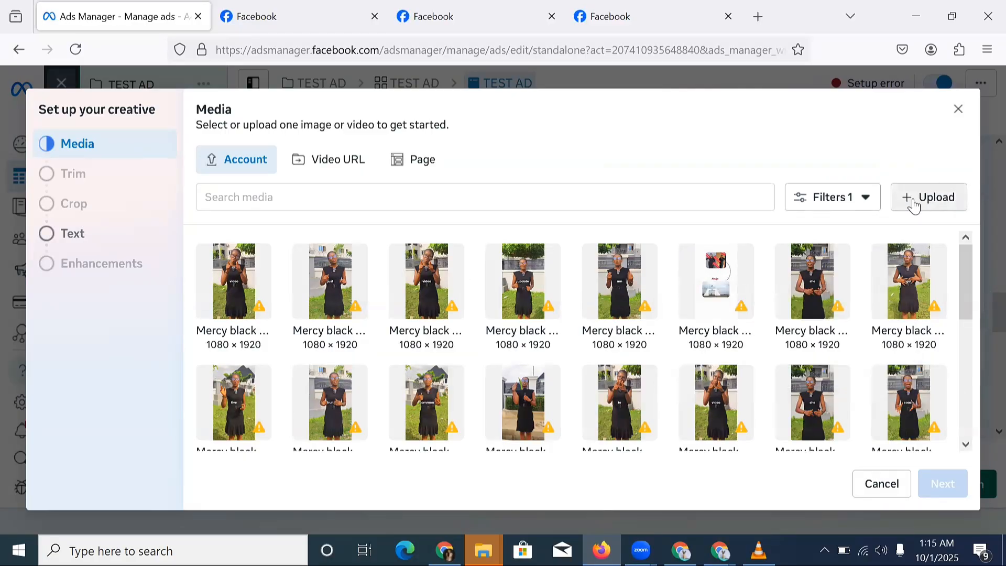
click(827, 277)
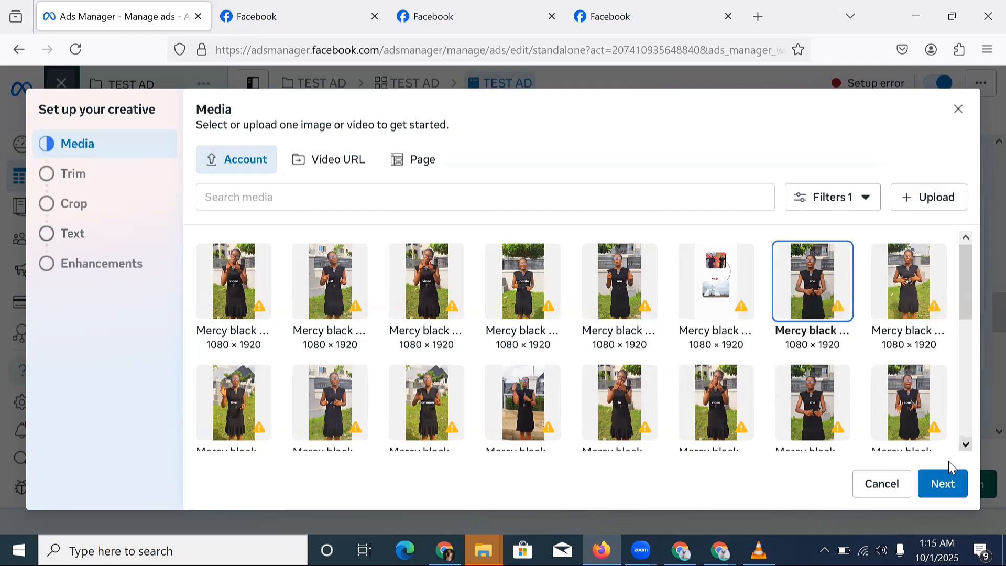
click(944, 484)
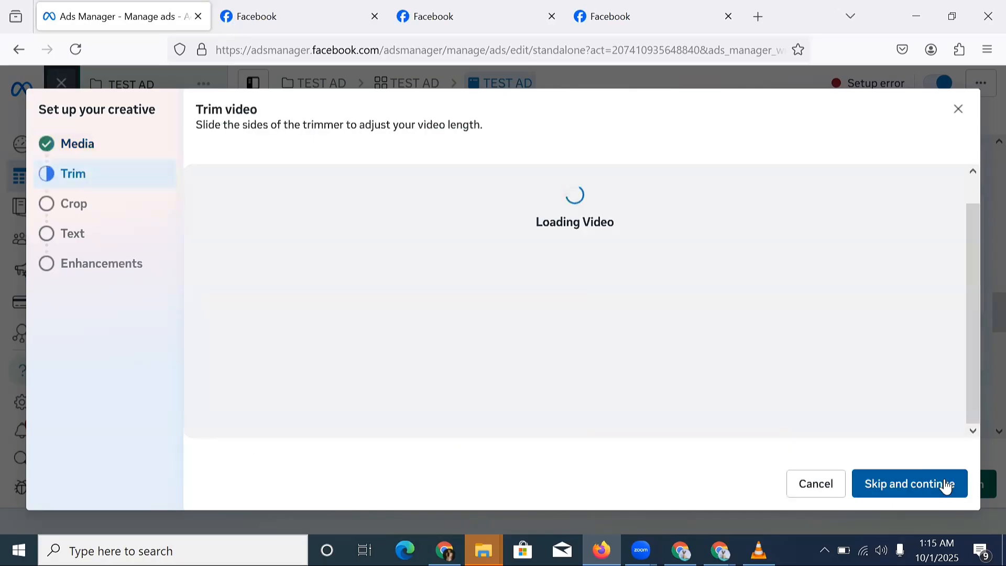
click(947, 484)
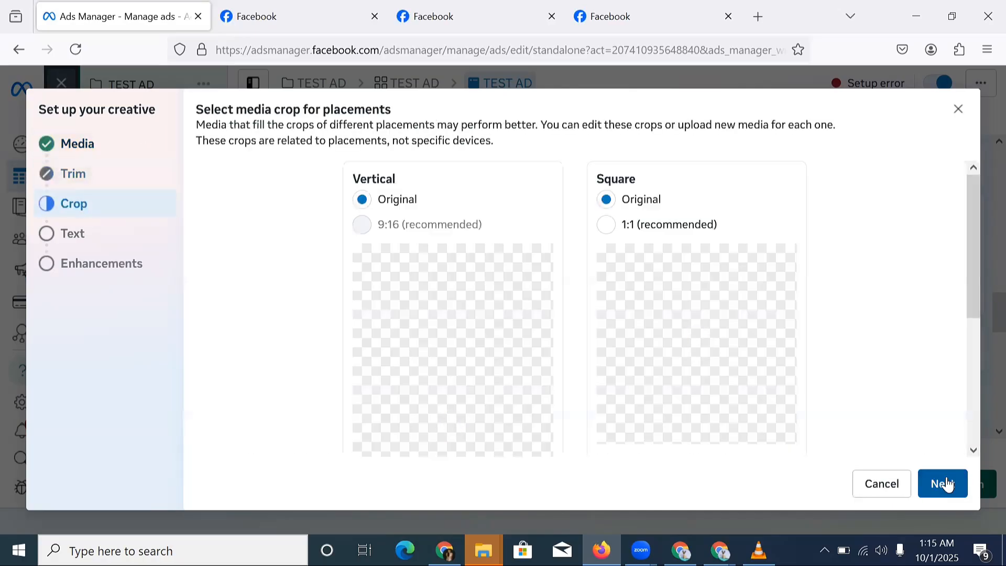
Keep Original crops and paste the SALES HACK CONFERENCE 2024 – Port Harcourt Edition copy as primary text.
click(946, 483)
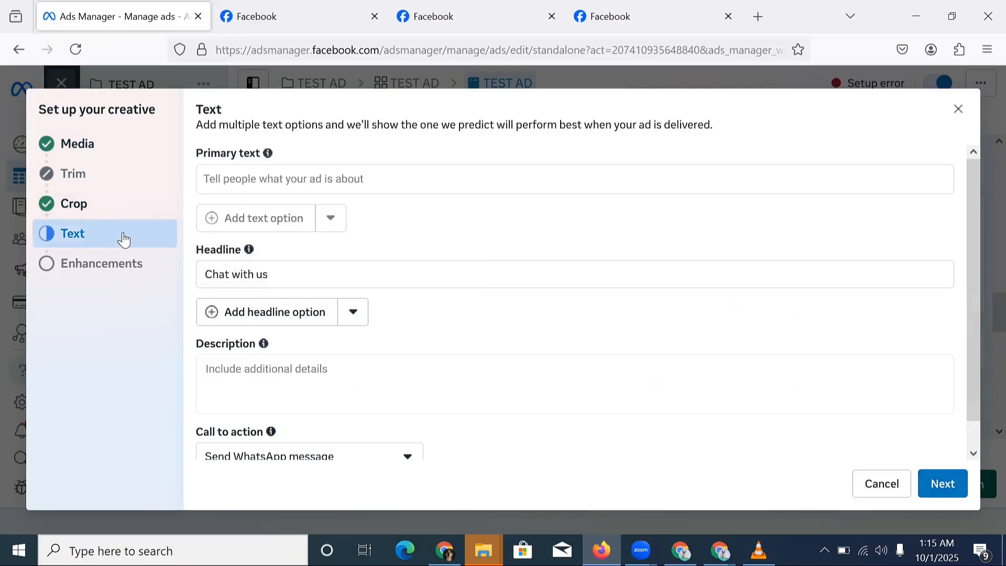
click(263, 184)
right_click(264, 184)
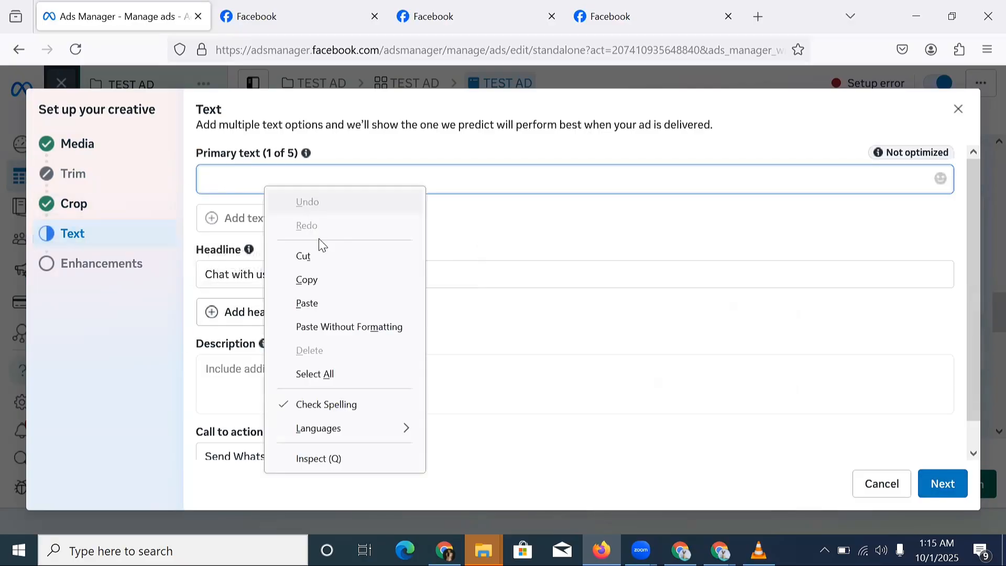
click(311, 305)
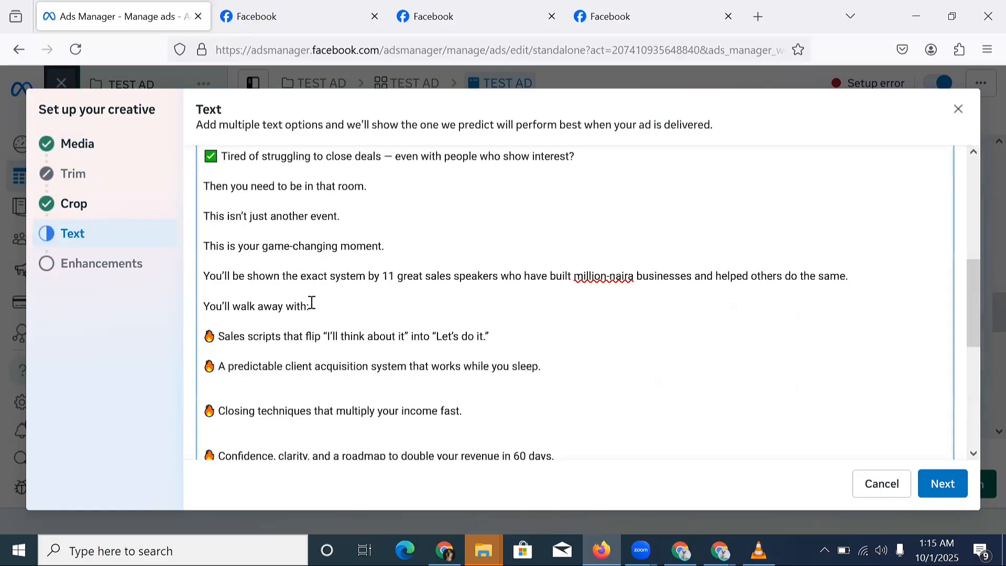
scroll(311, 303, down, 5)
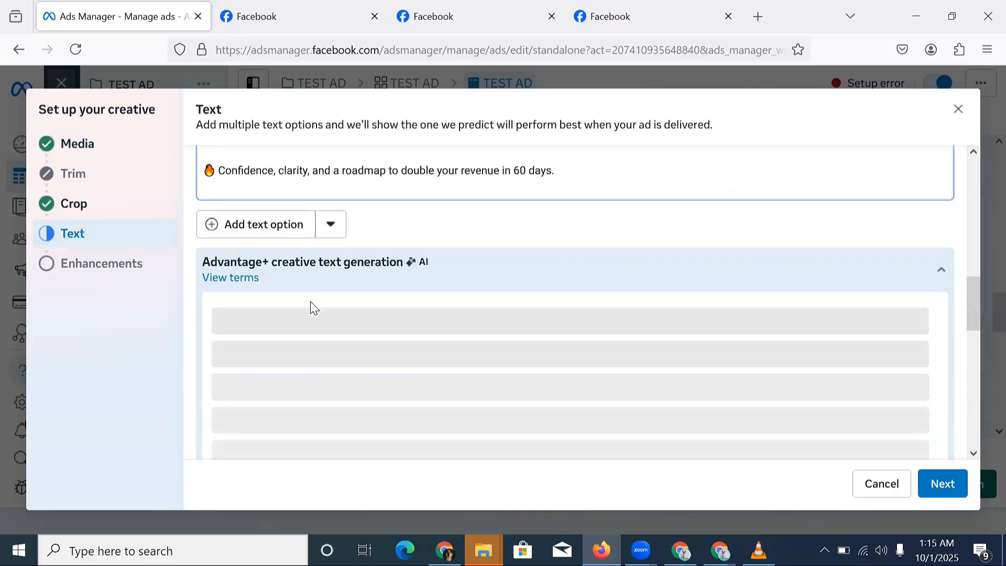
scroll(310, 301, up, 5)
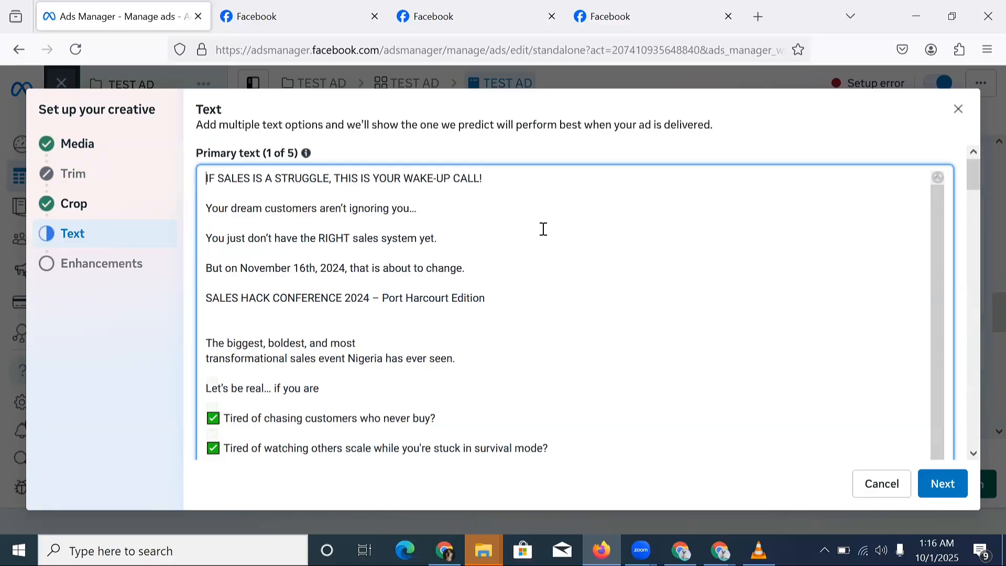
scroll(543, 229, down, 3)
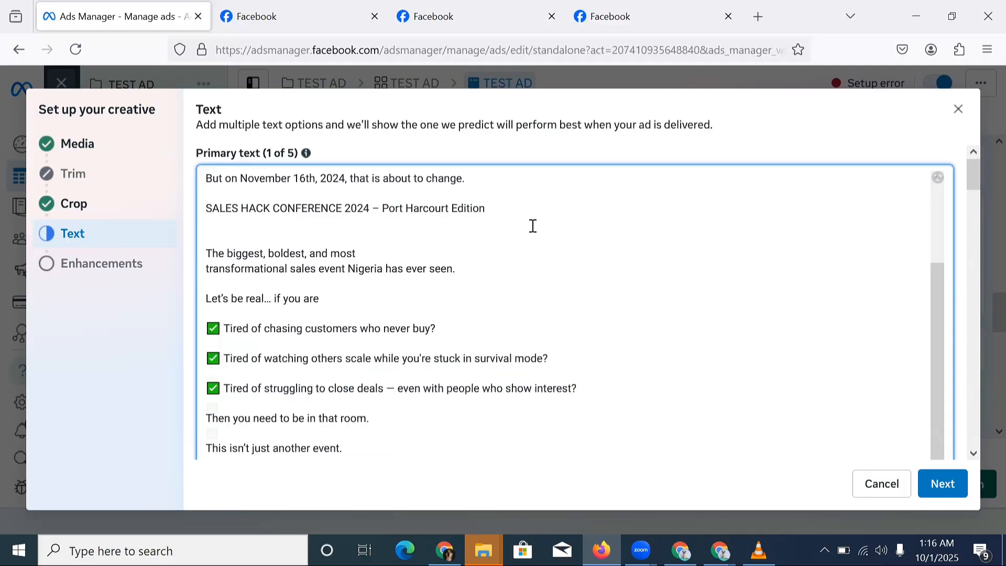
scroll(533, 229, down, 5)
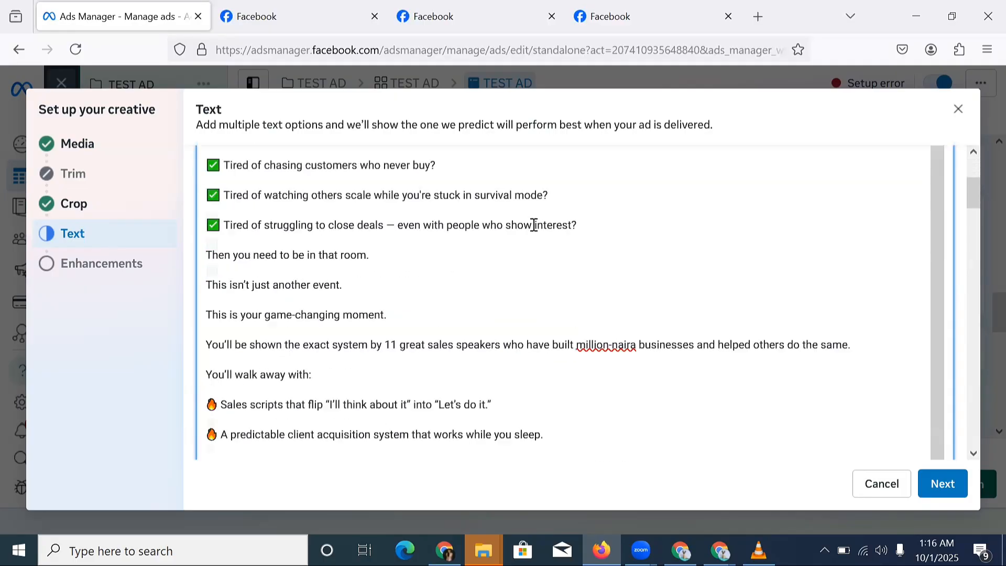
scroll(462, 271, down, 2)
Replace the Chat with us headline with the final 60 days line copied from the primary text.
scroll(462, 270, down, 1)
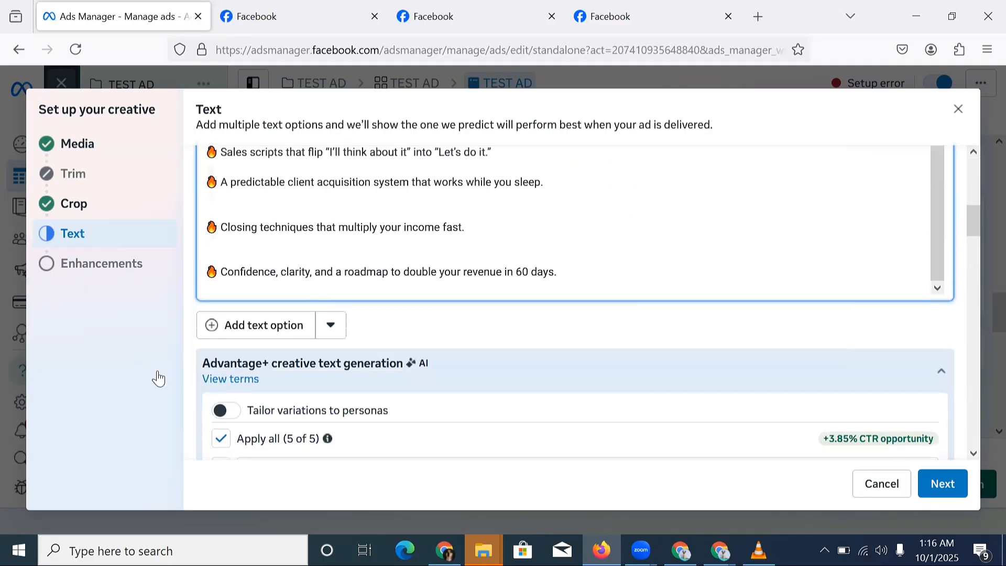
triple_click(370, 270)
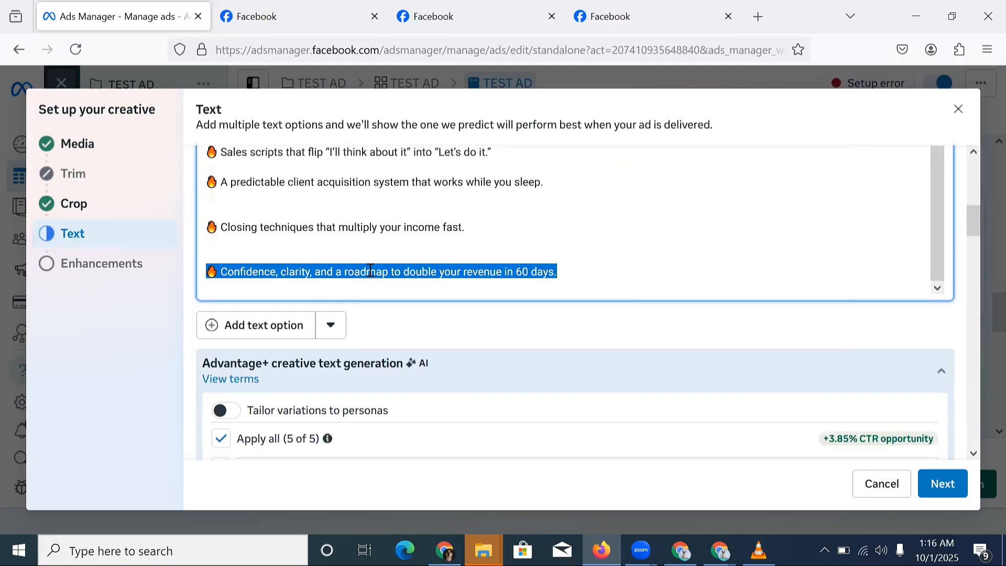
right_click(370, 270)
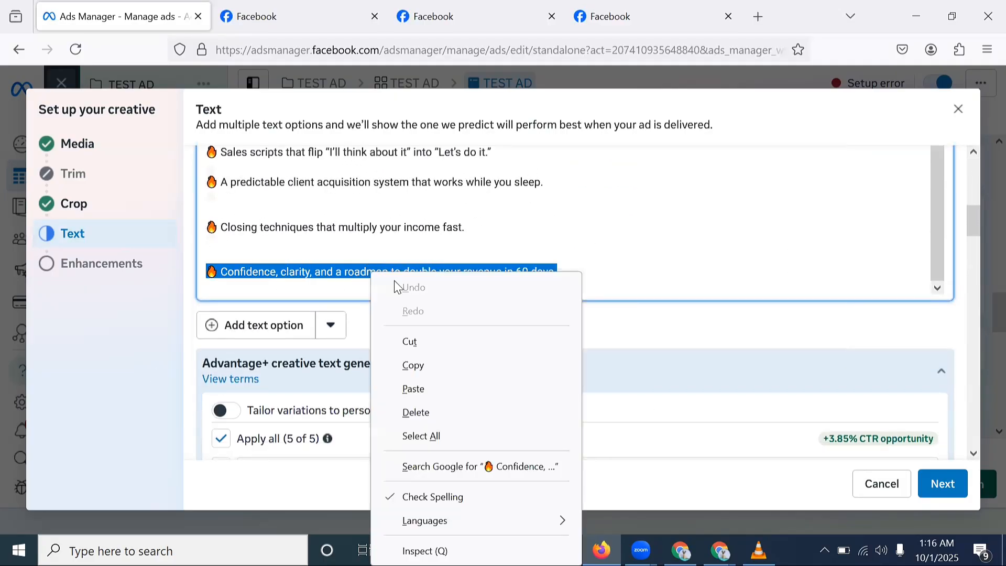
click(415, 365)
scroll(354, 265, down, 2)
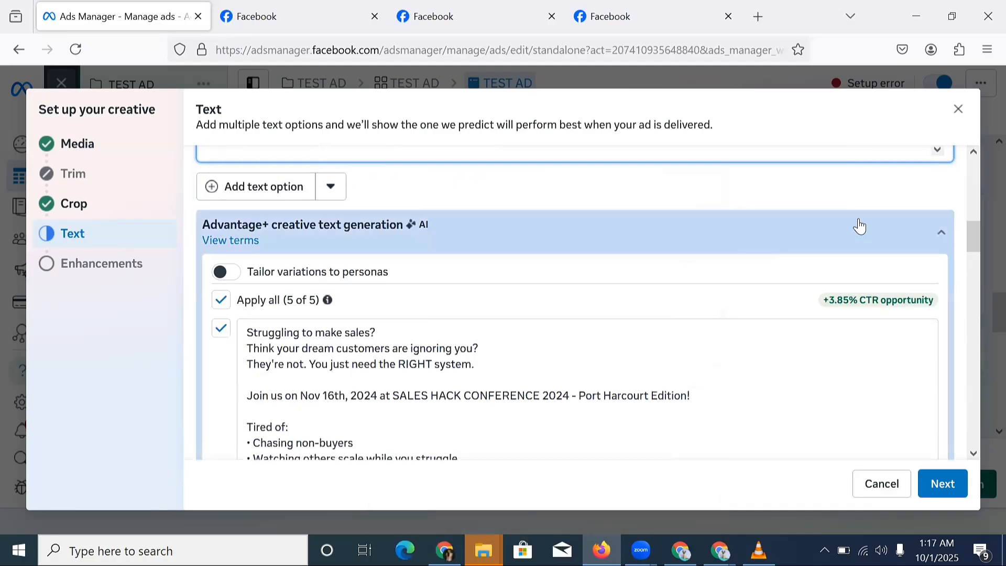
scroll(932, 231, down, 5)
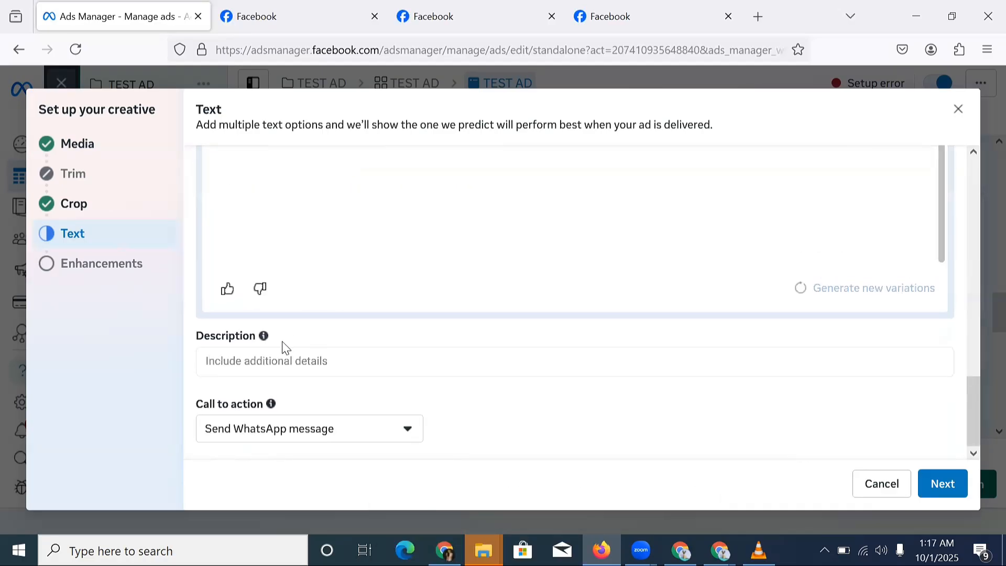
scroll(296, 335, up, 5)
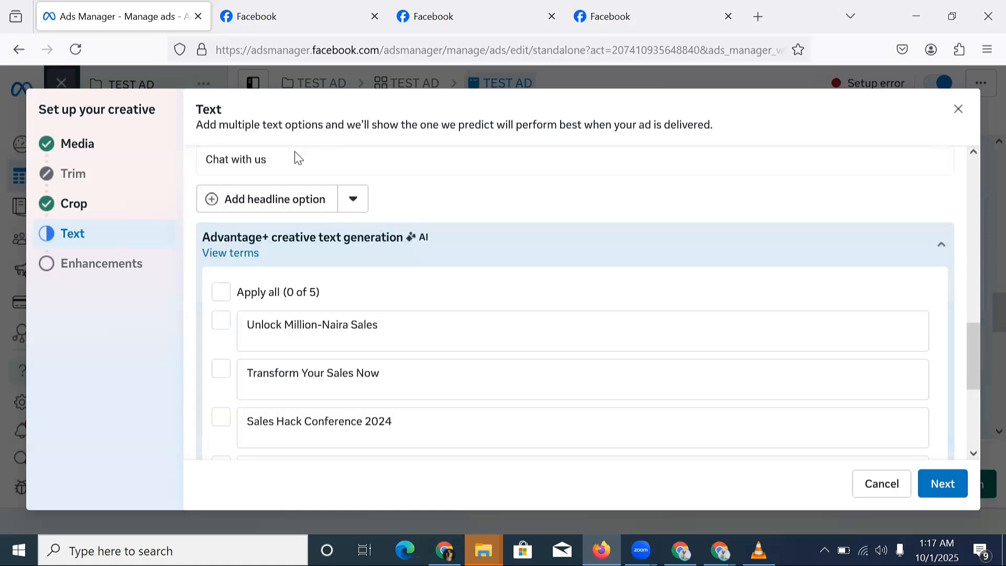
triple_click(298, 157)
scroll(291, 195, up, 1)
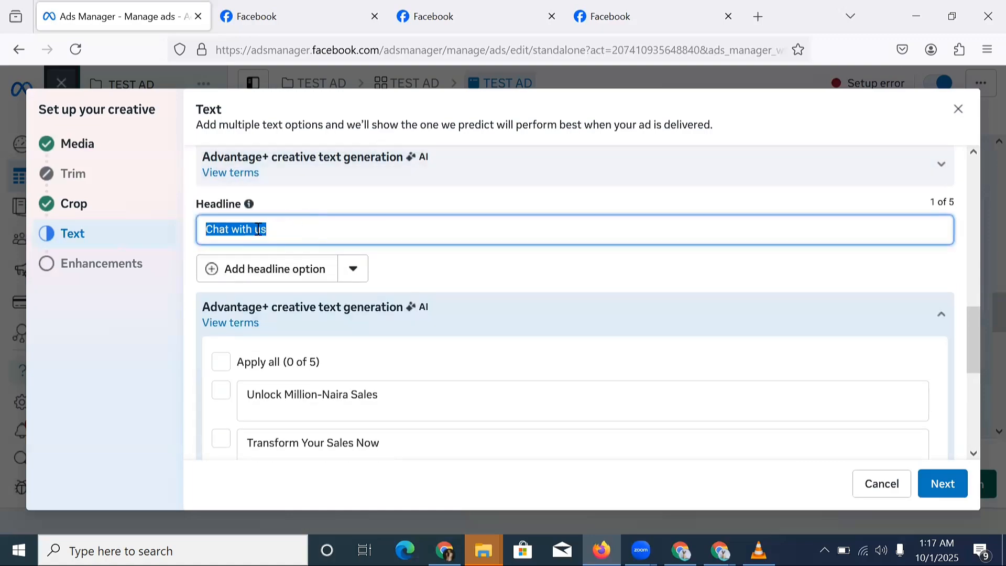
right_click(262, 226)
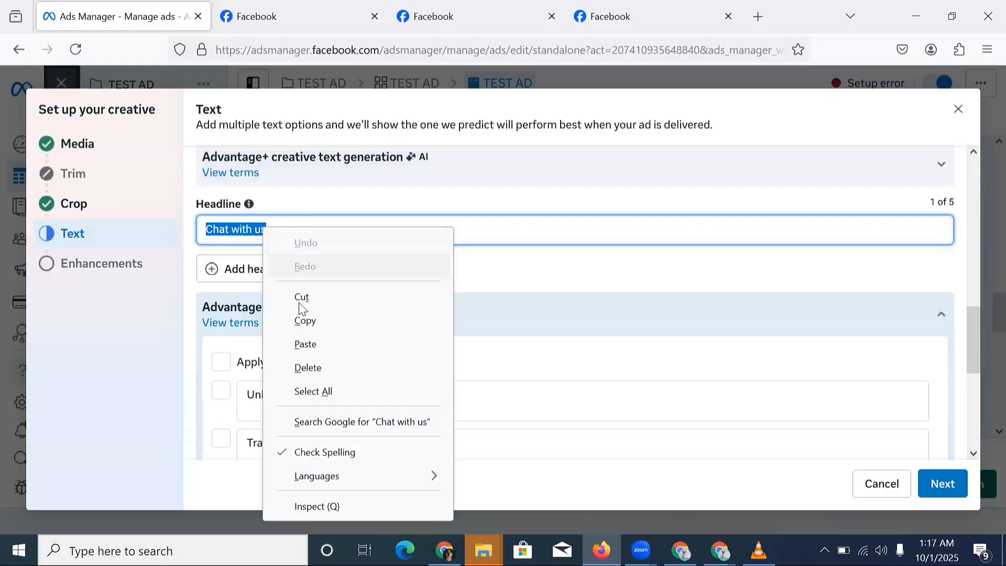
click(309, 344)
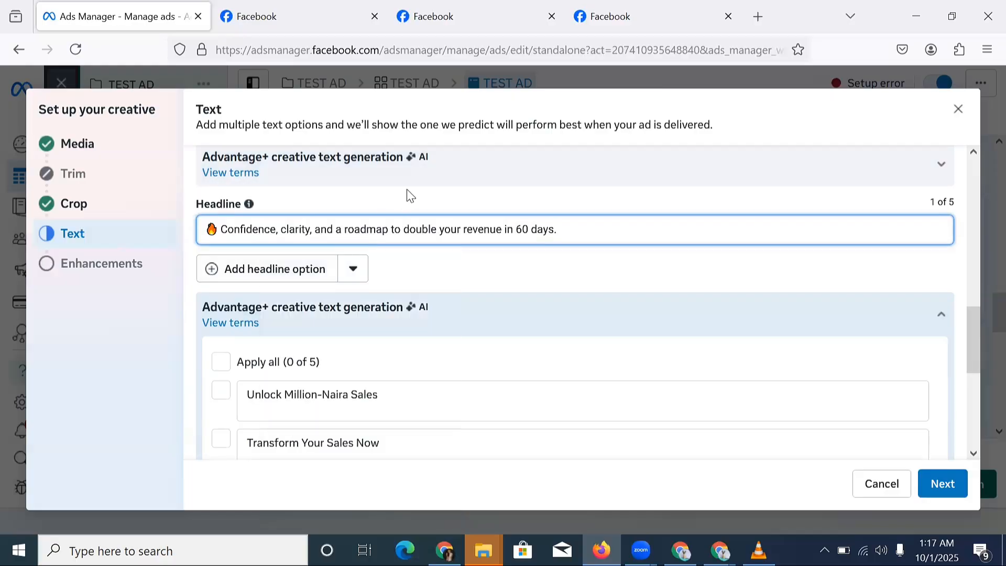
Leave the description empty, keep Send WhatsApp message as the call to action, and proceed.
scroll(413, 194, down, 8)
scroll(319, 343, down, 1)
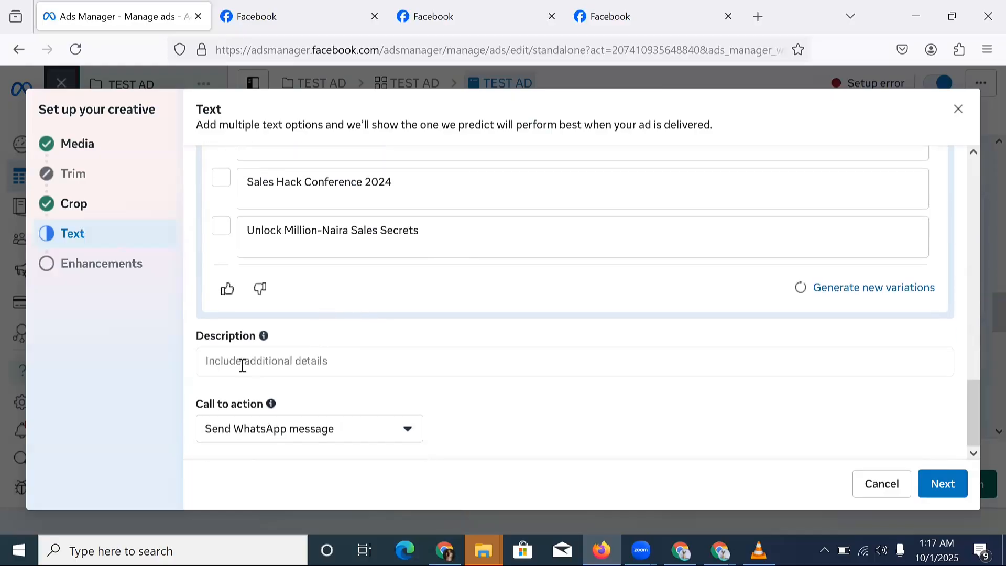
click(278, 362)
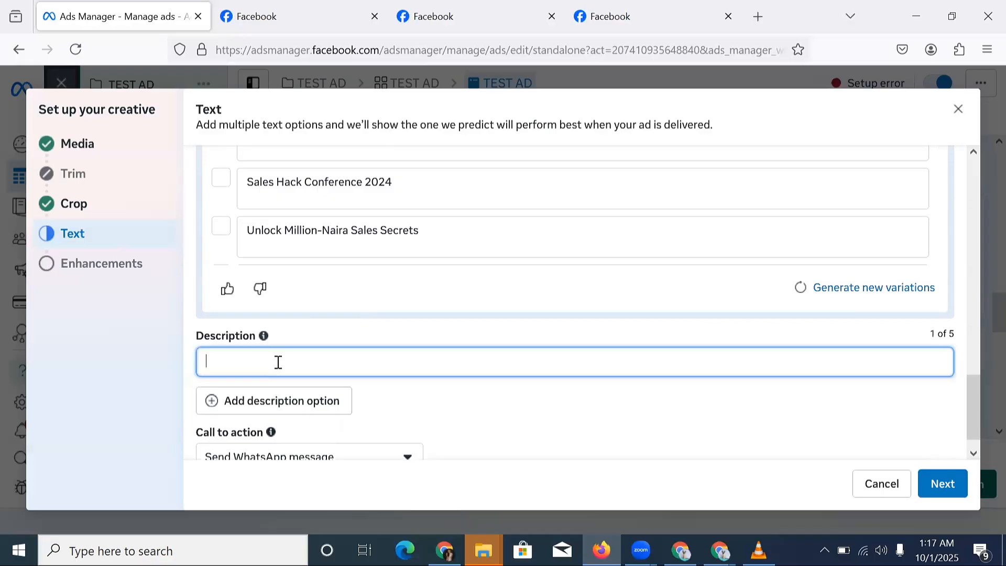
scroll(315, 383, down, 1)
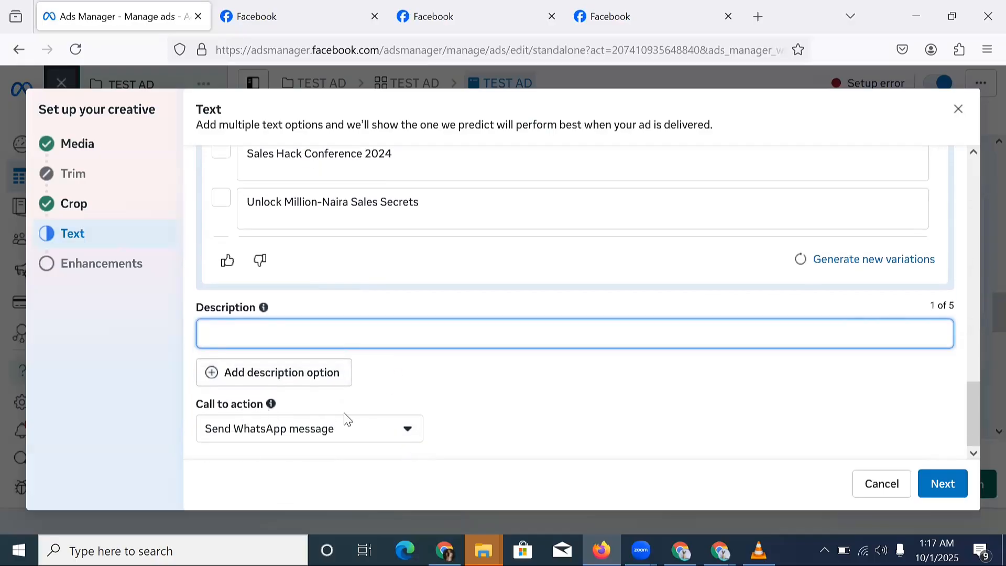
click(293, 438)
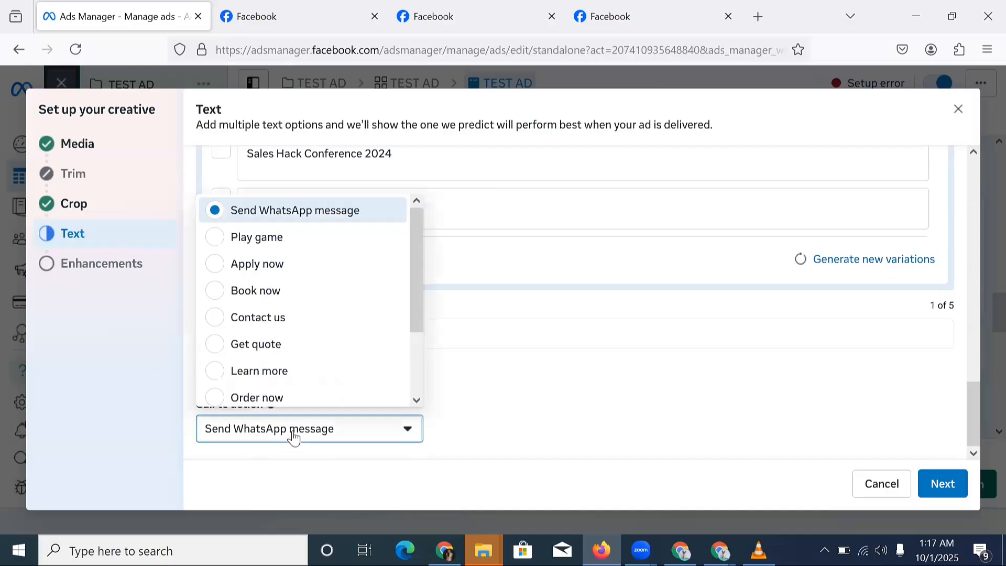
click(319, 224)
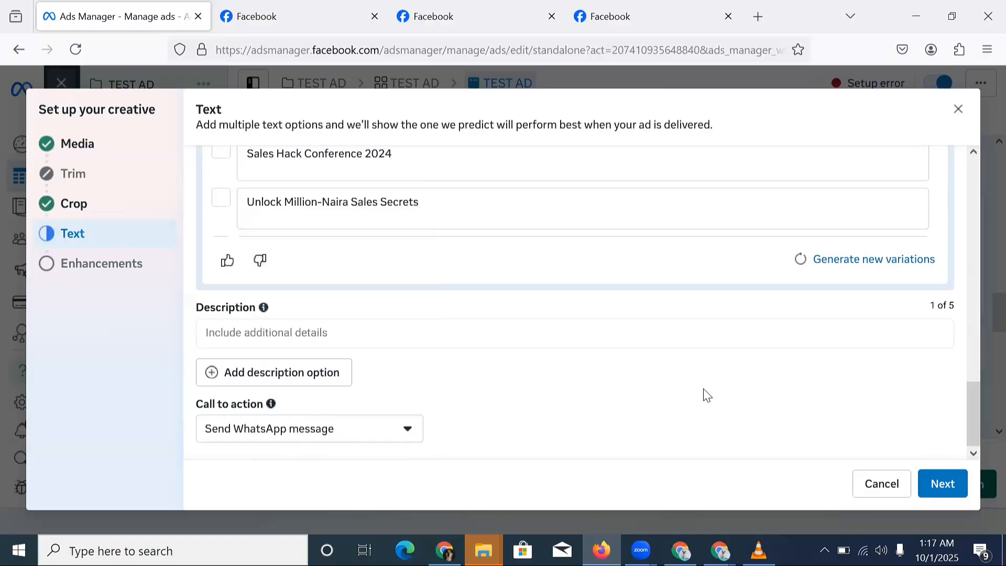
click(943, 482)
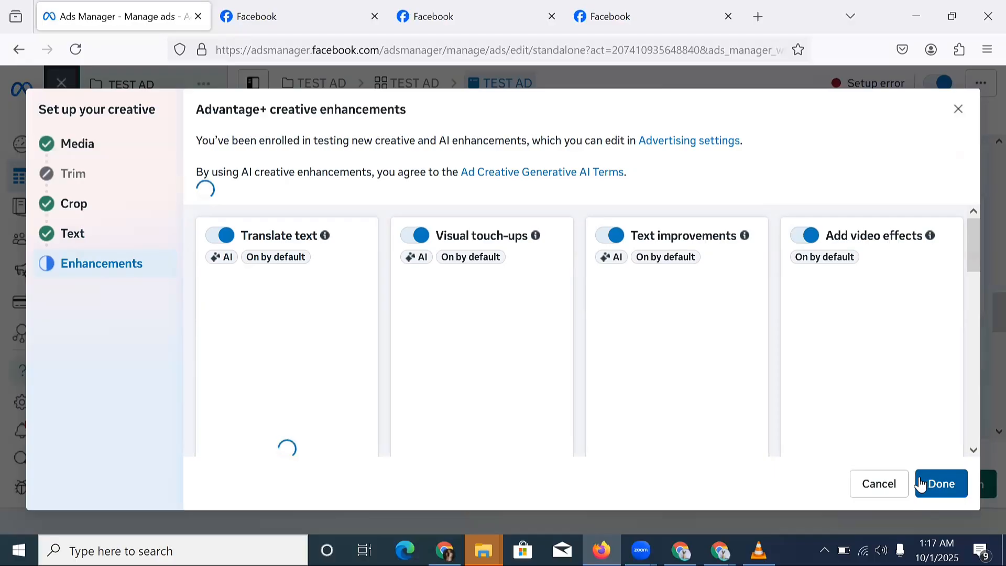
Accept the enhancements and collapse the Instagram account verification error.
click(921, 483)
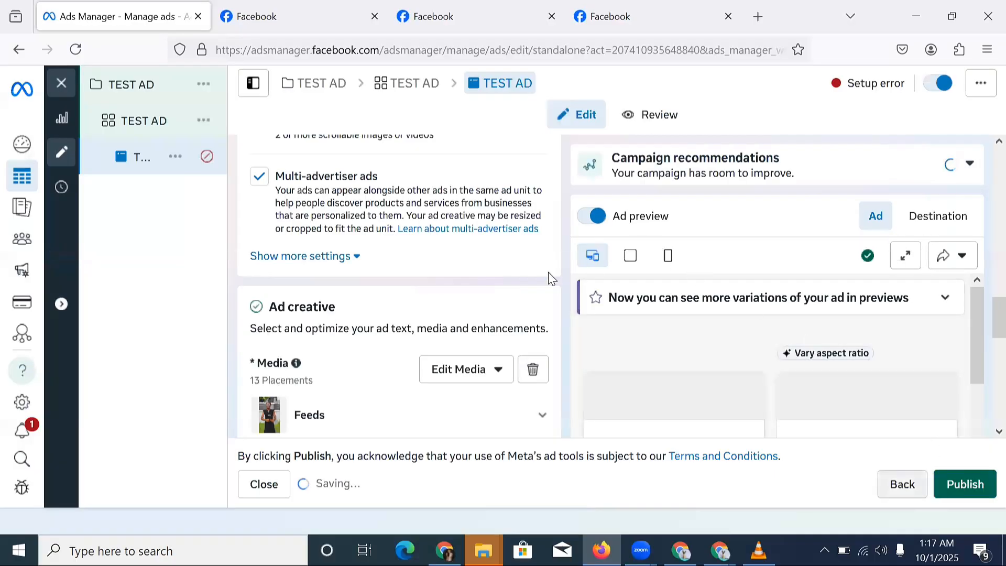
scroll(404, 287, down, 4)
scroll(468, 268, down, 3)
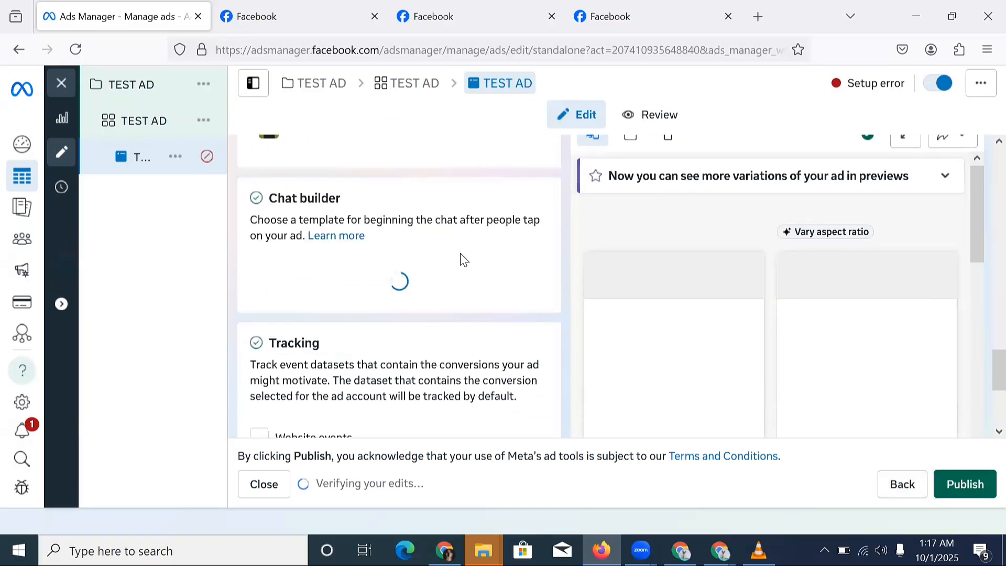
scroll(428, 269, up, 4)
scroll(711, 283, down, 3)
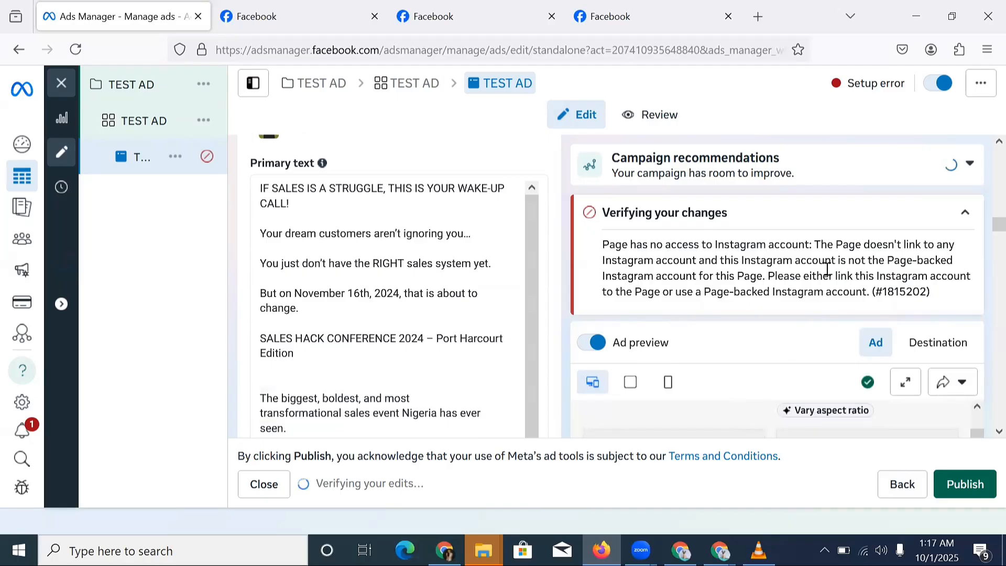
click(965, 212)
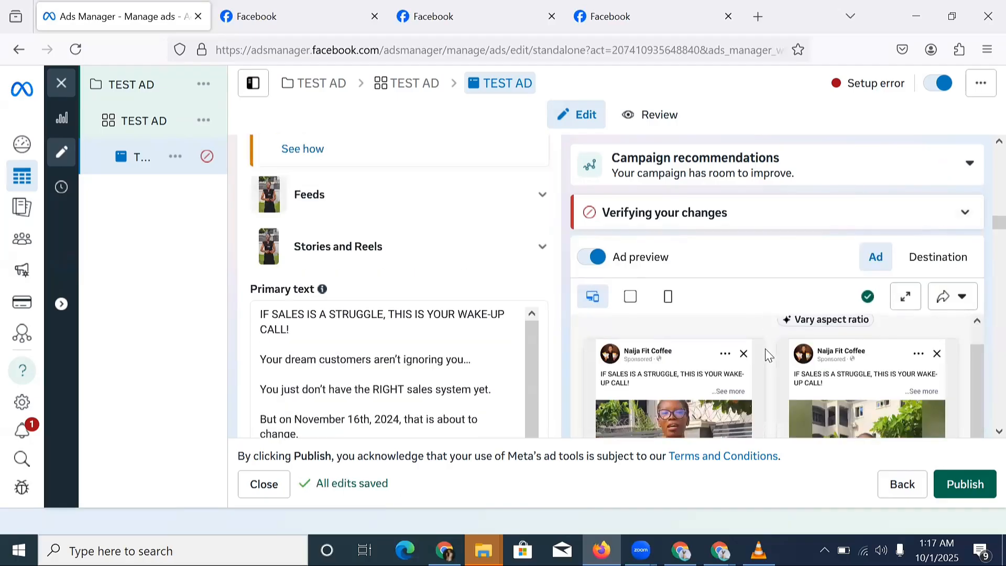
Choose Edit video from the ad's Media options.
scroll(764, 348, down, 2)
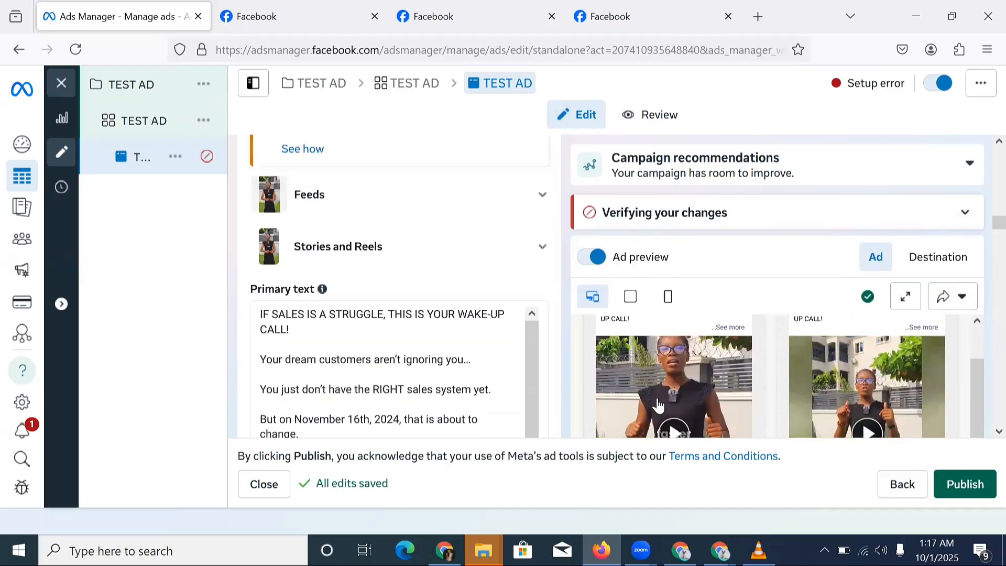
scroll(677, 403, up, 1)
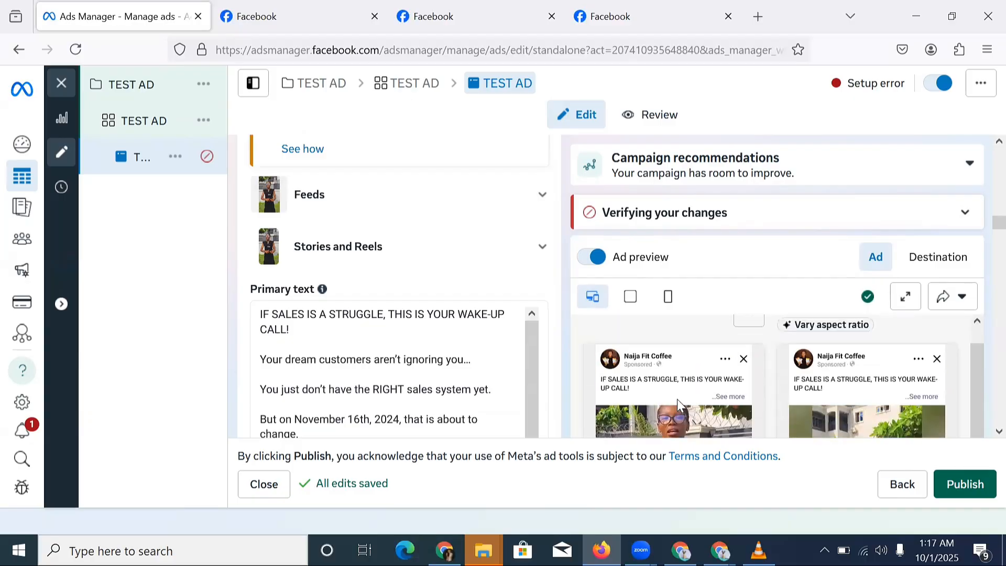
scroll(676, 409, down, 2)
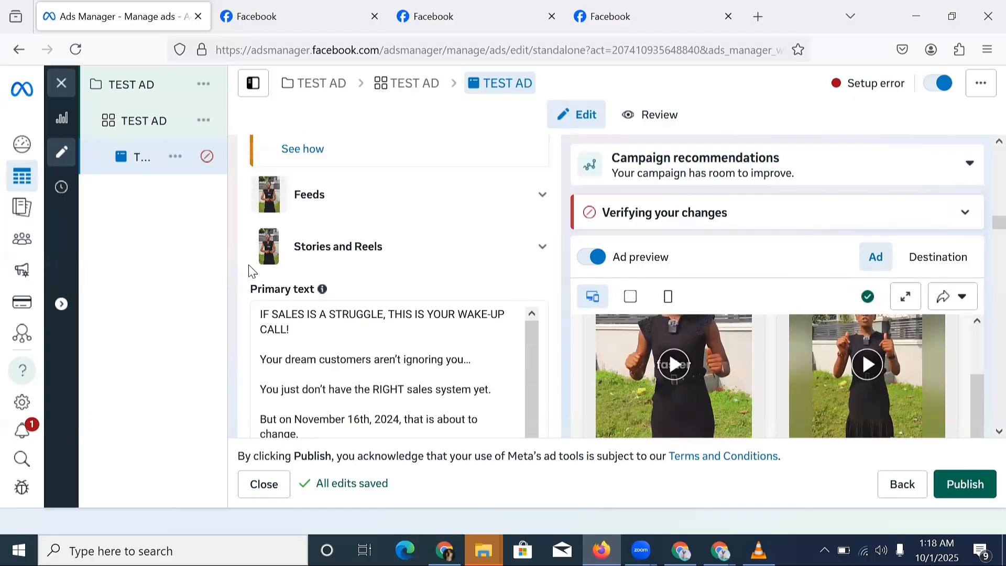
scroll(378, 264, up, 3)
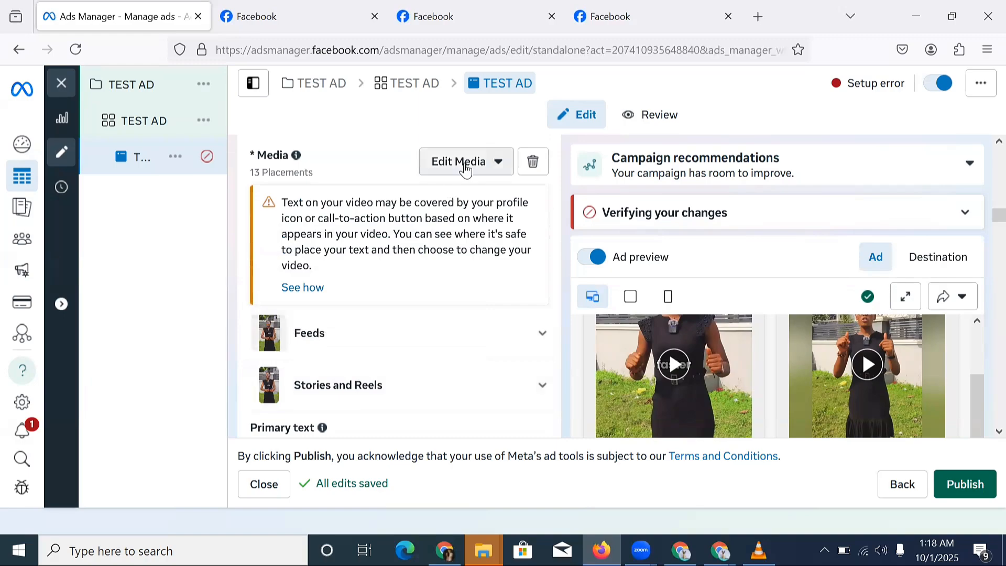
click(466, 169)
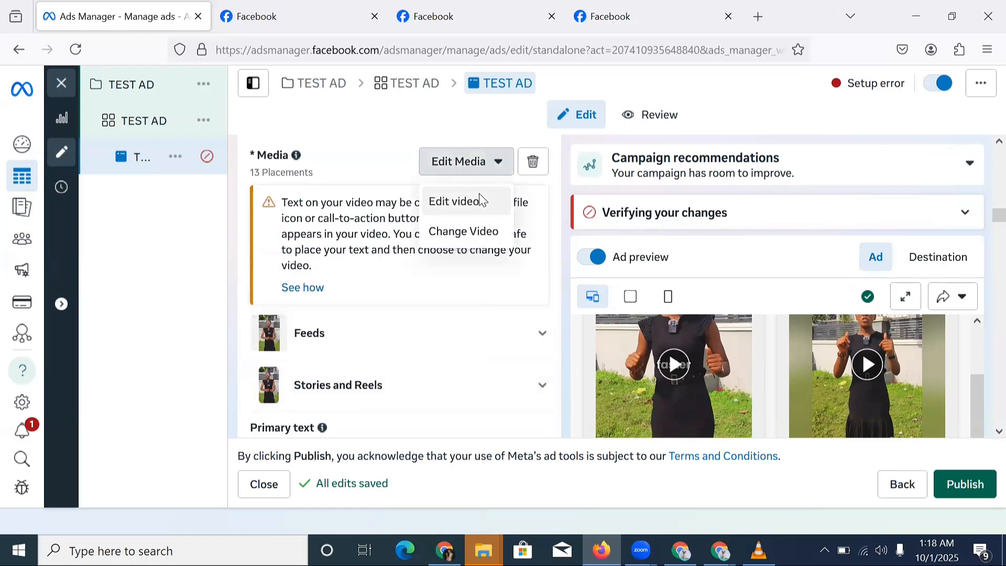
click(458, 204)
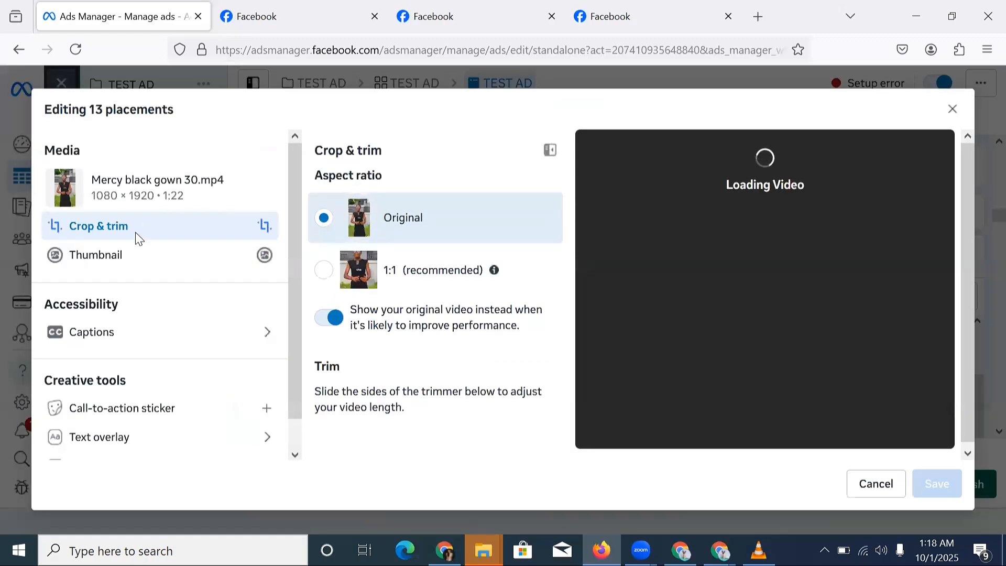
Switch the video thumbnail to Manual, use the plate-of-food picture, and save the edit.
click(121, 258)
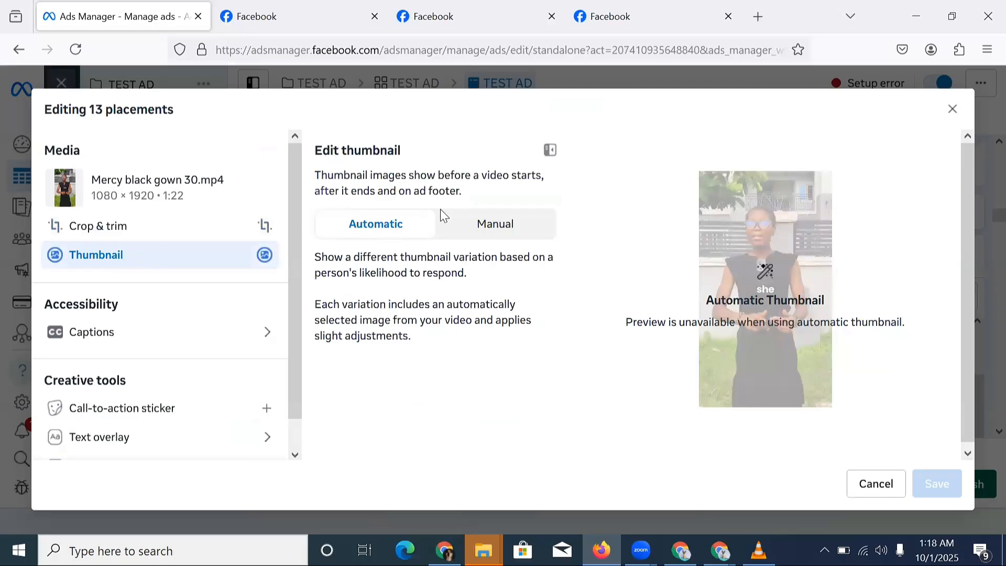
click(494, 226)
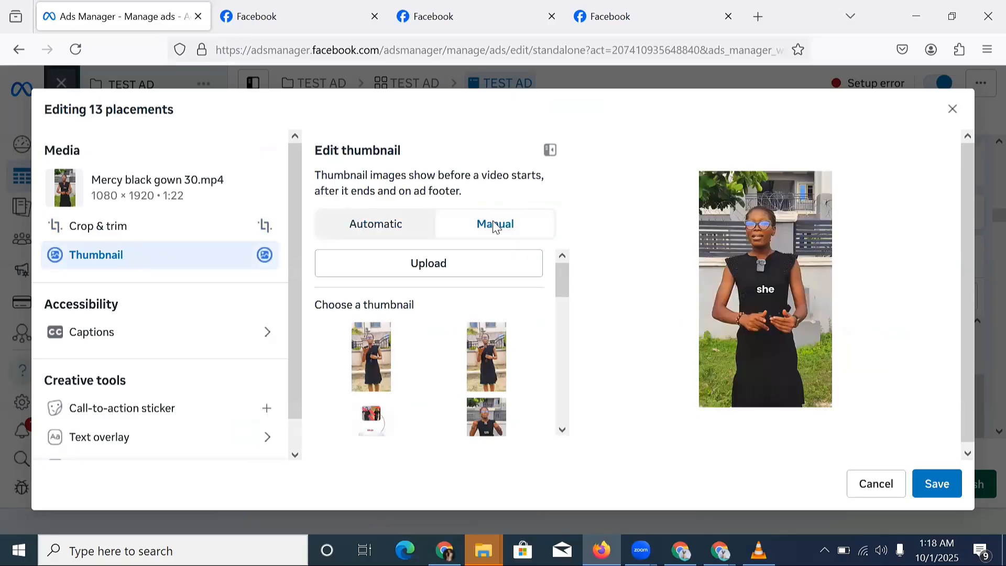
scroll(473, 328, down, 3)
scroll(469, 335, down, 5)
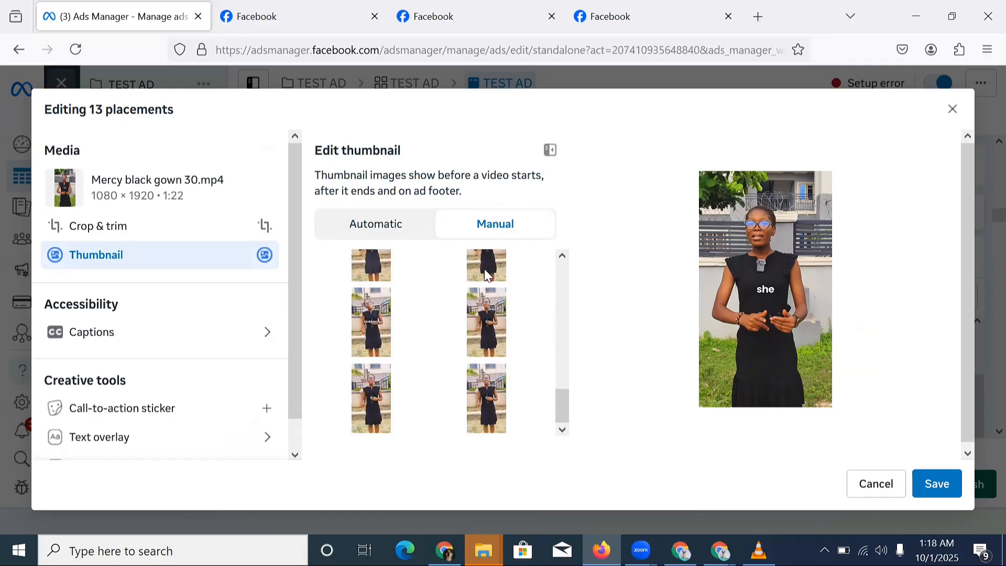
scroll(485, 294, up, 8)
scroll(485, 293, up, 1)
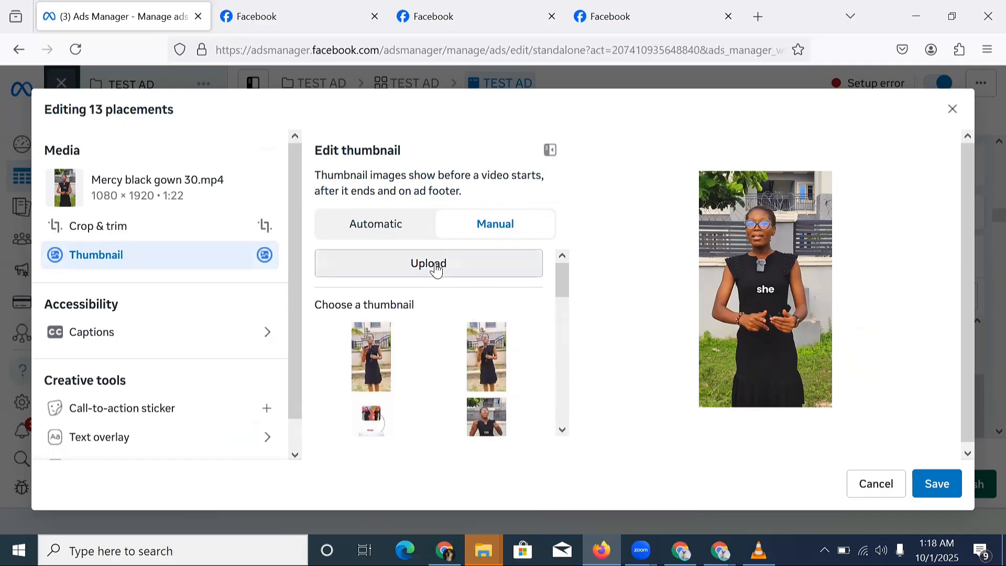
click(436, 268)
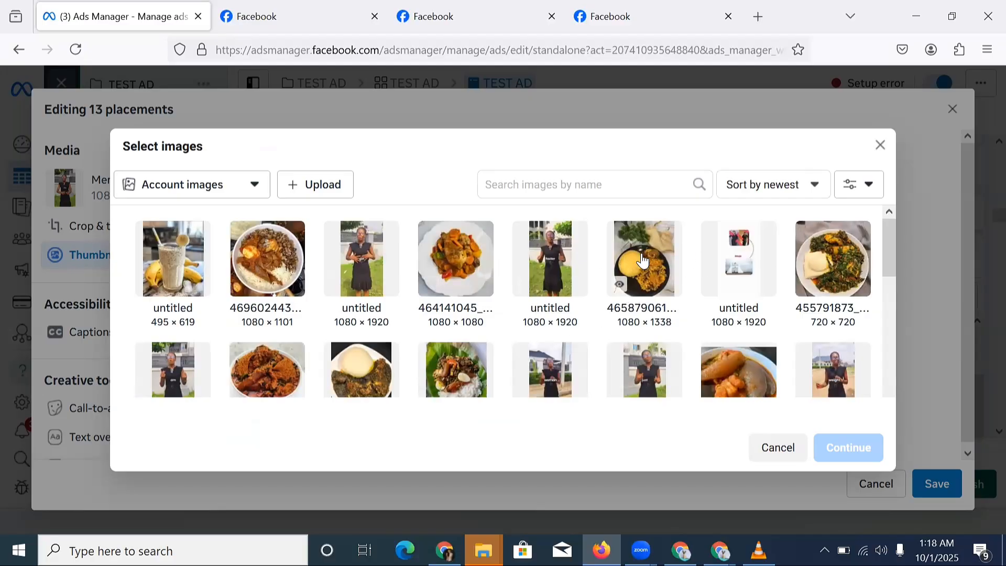
click(622, 263)
click(855, 457)
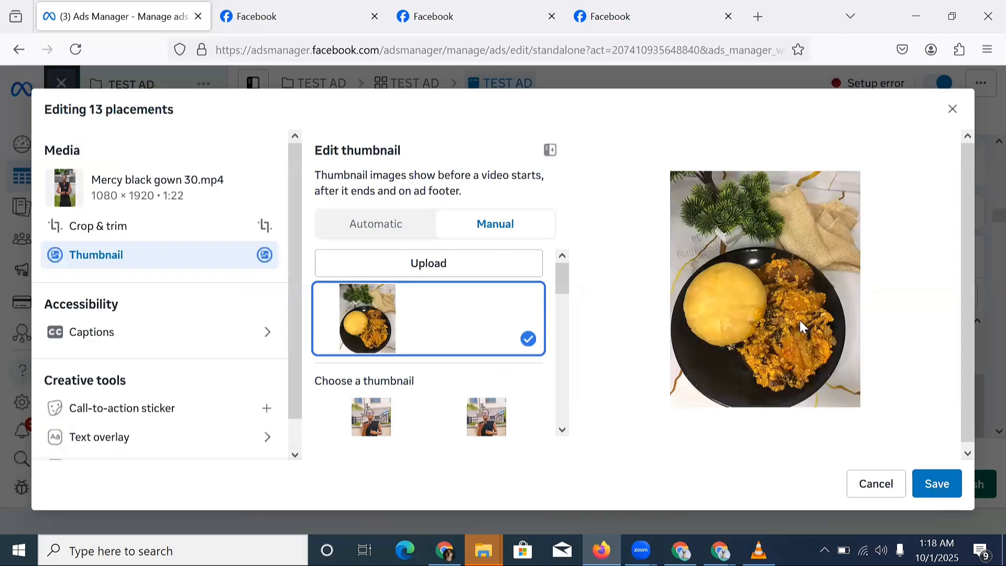
click(937, 484)
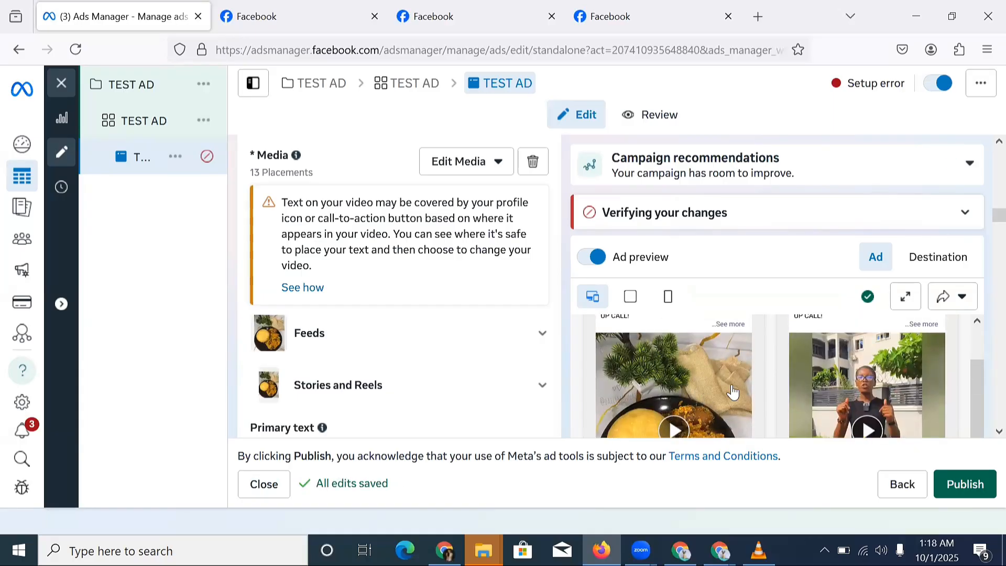
scroll(490, 309, down, 15)
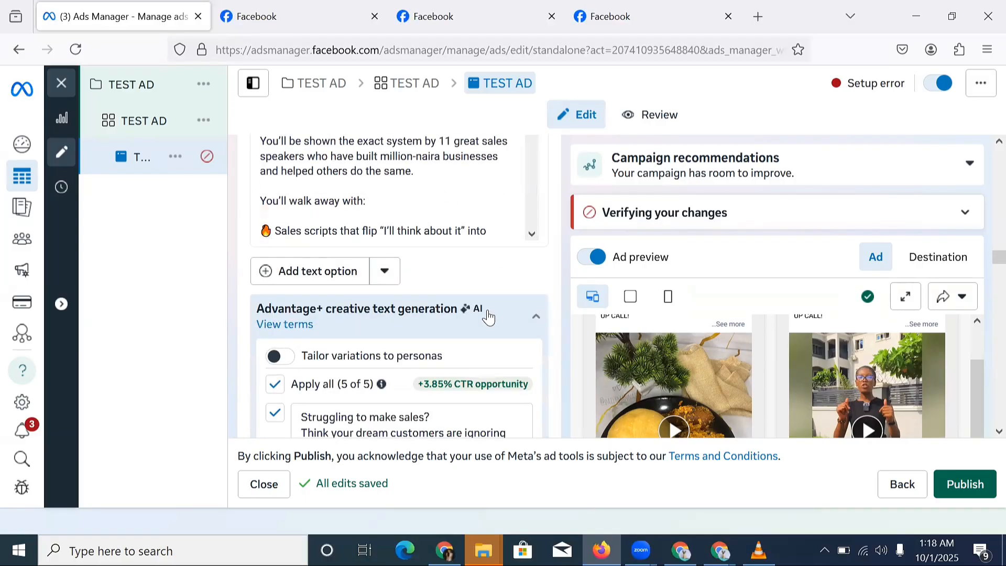
scroll(487, 314, down, 10)
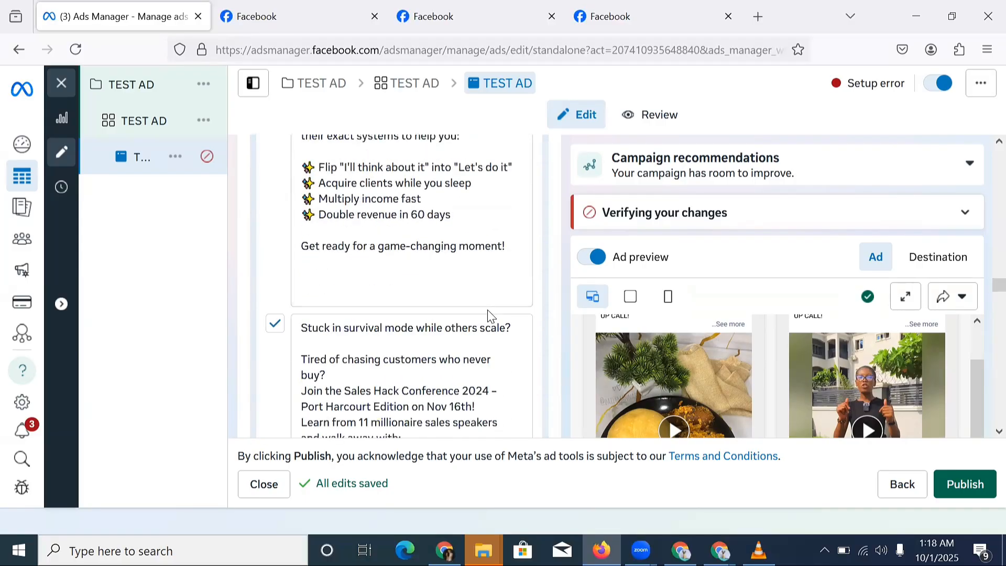
scroll(490, 310, down, 8)
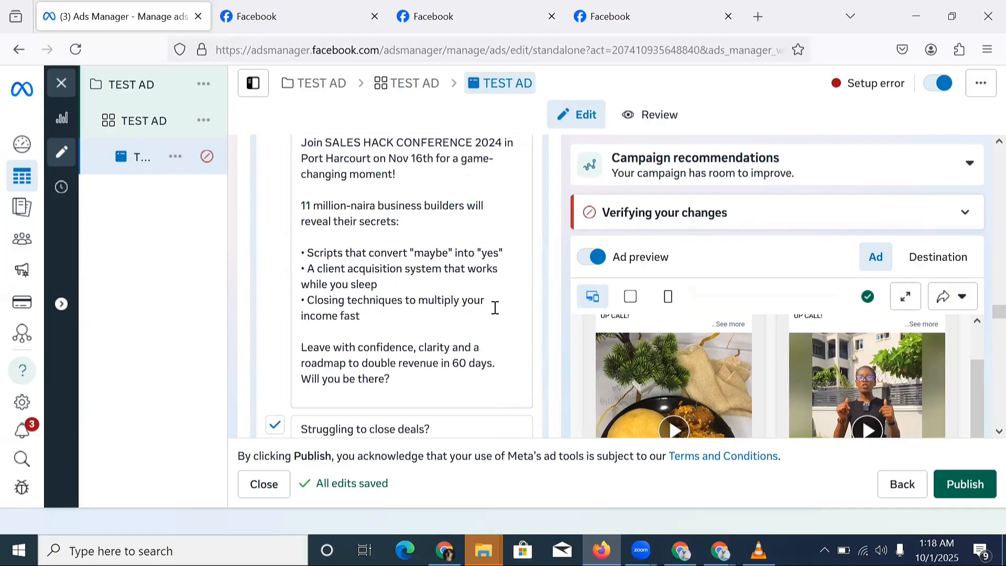
scroll(494, 308, down, 10)
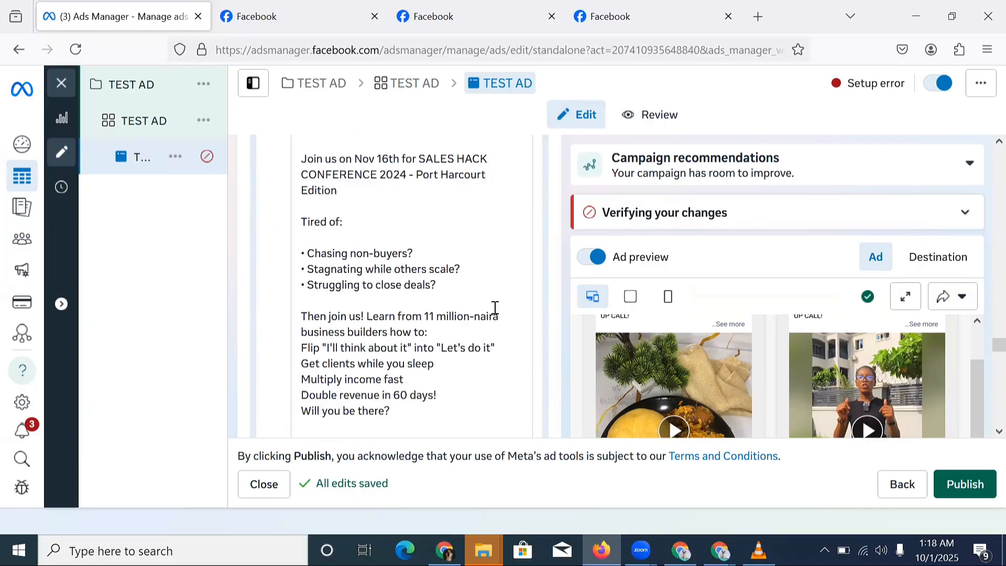
scroll(496, 311, down, 8)
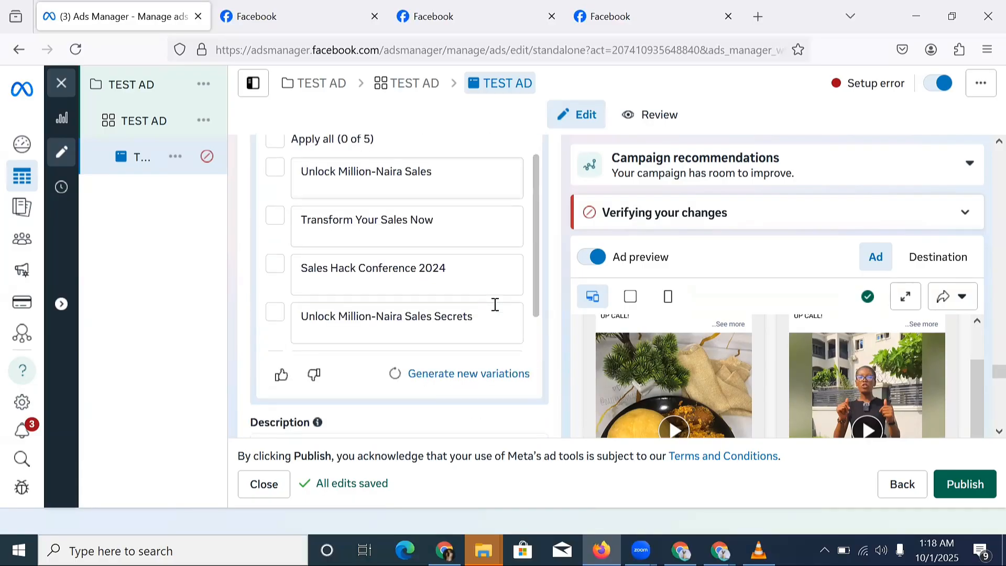
scroll(497, 318, down, 2)
scroll(520, 390, down, 5)
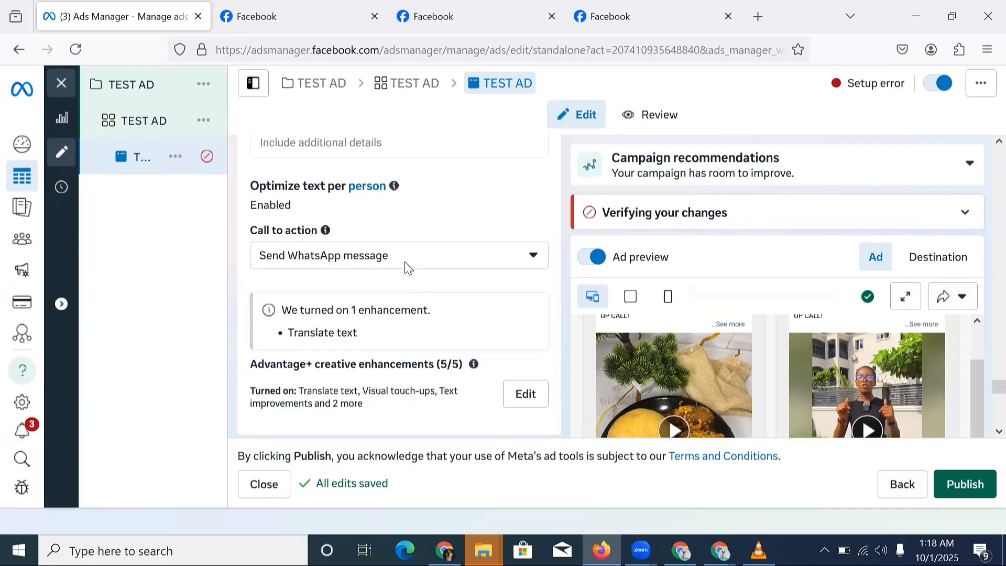
scroll(405, 264, down, 4)
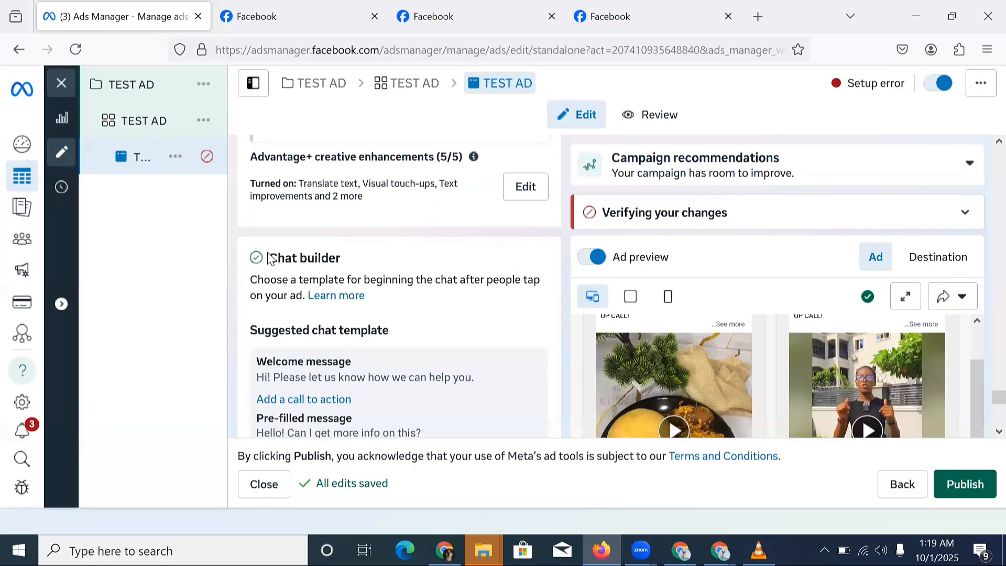
Review the welcome and pre-filled messages in the Chat builder section, then open the template for editing.
triple_click(317, 259)
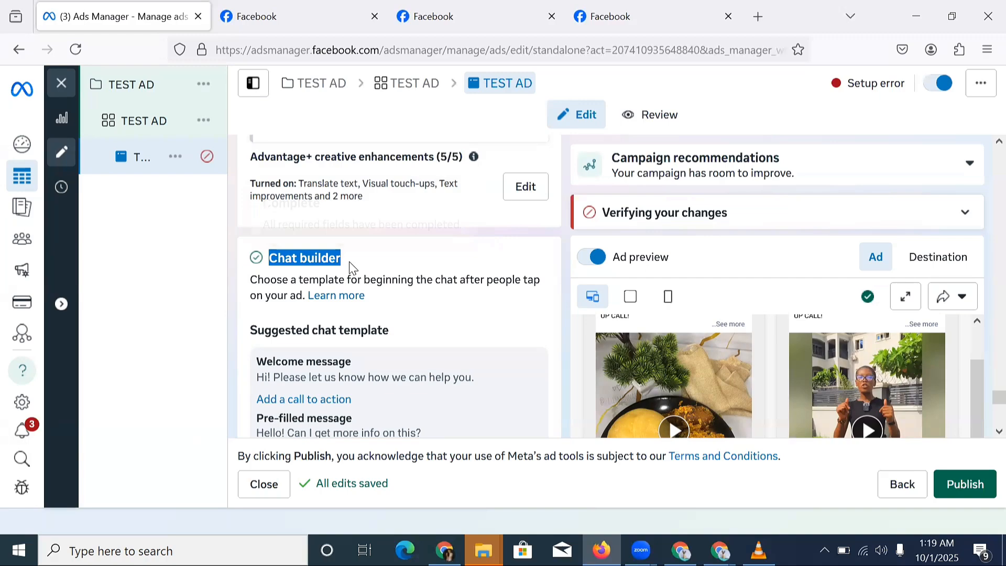
scroll(328, 267, down, 4)
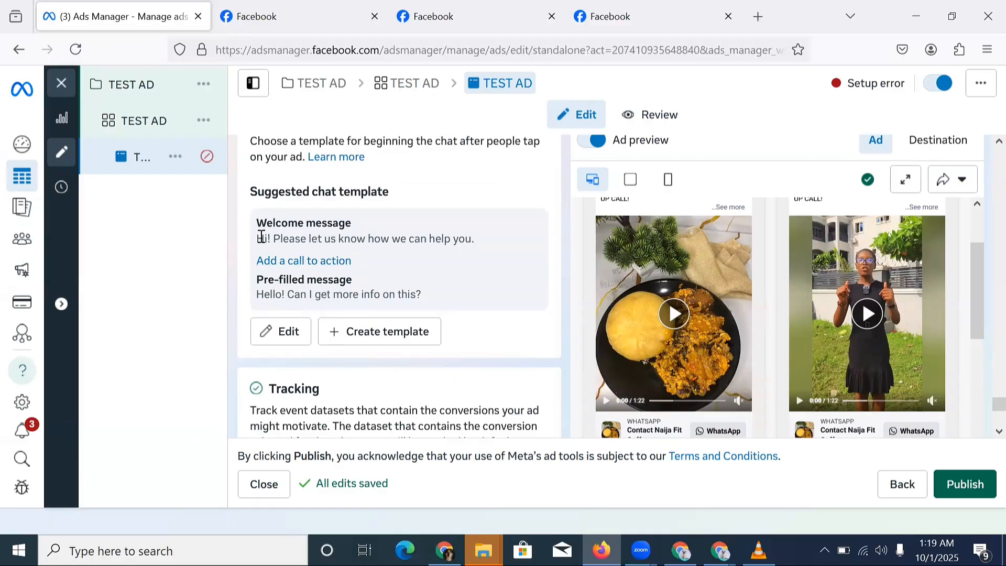
drag(258, 239, 367, 252)
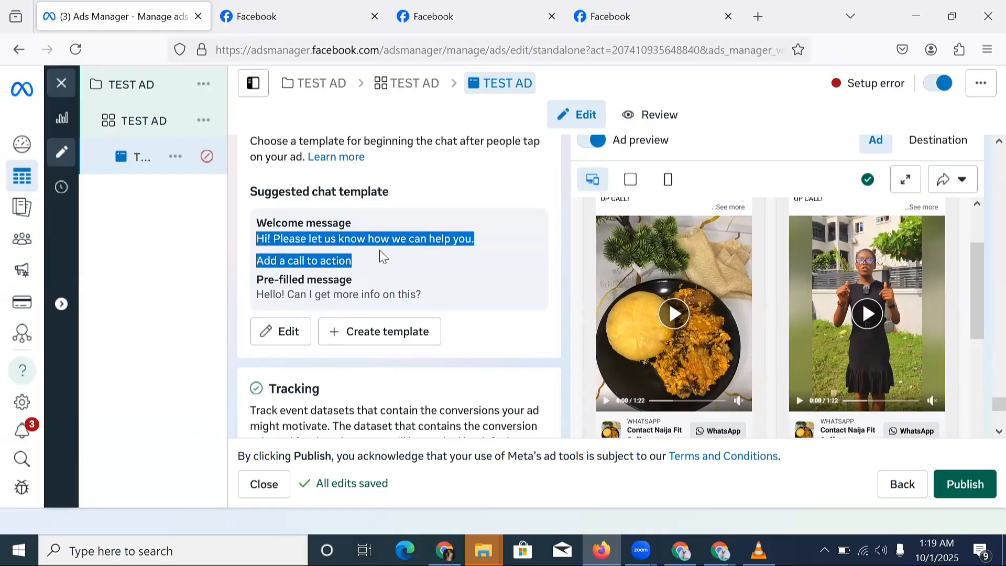
click(379, 250)
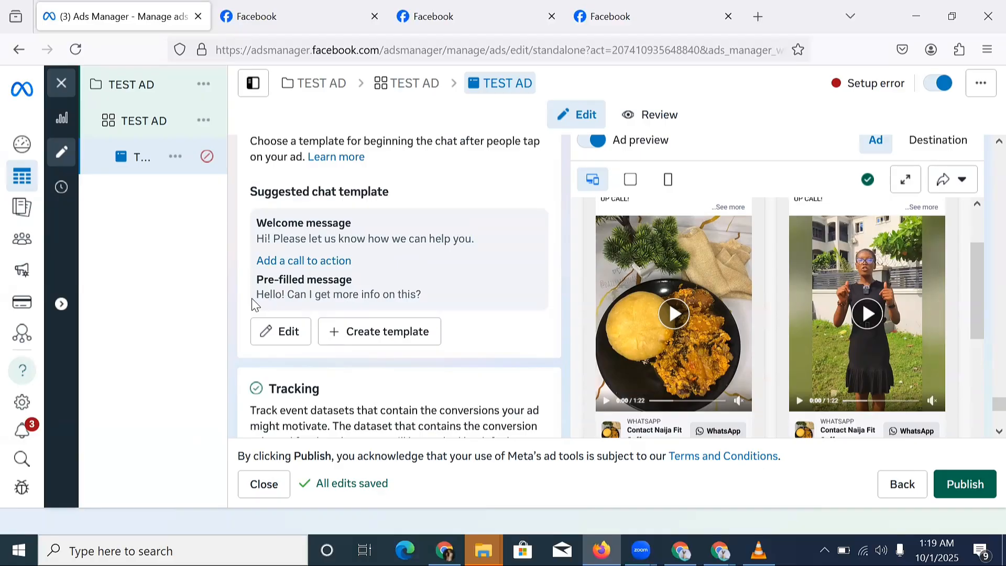
drag(253, 297, 447, 324)
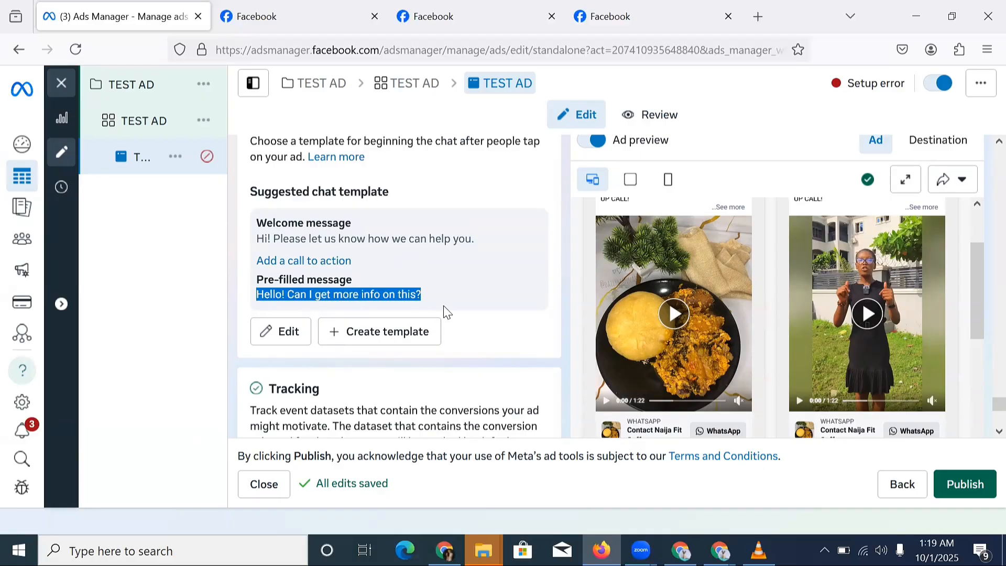
click(397, 294)
click(291, 332)
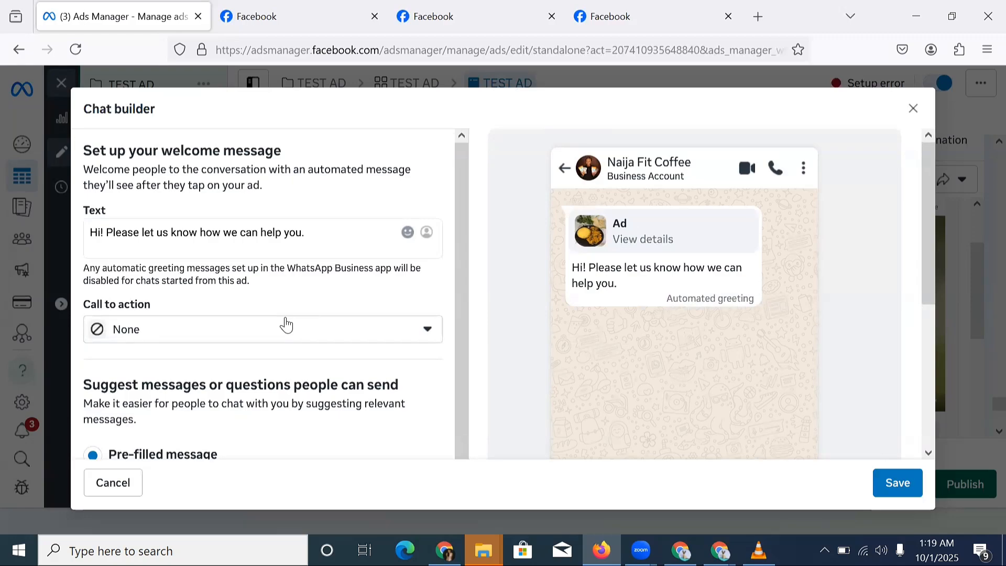
Replace the message text with 'Hello, canI know about your upcoming sales hack conference'.
triple_click(186, 240)
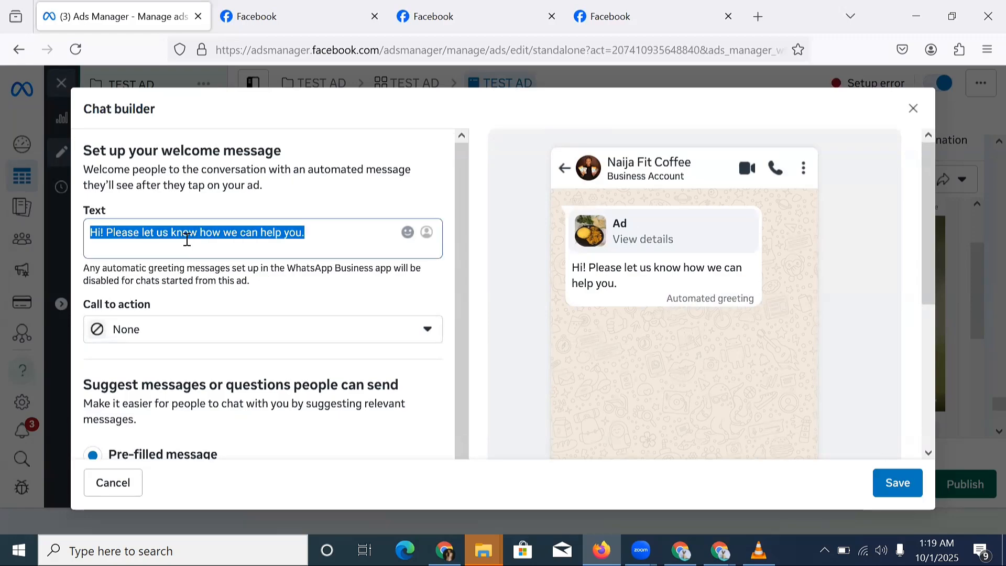
scroll(168, 321, down, 5)
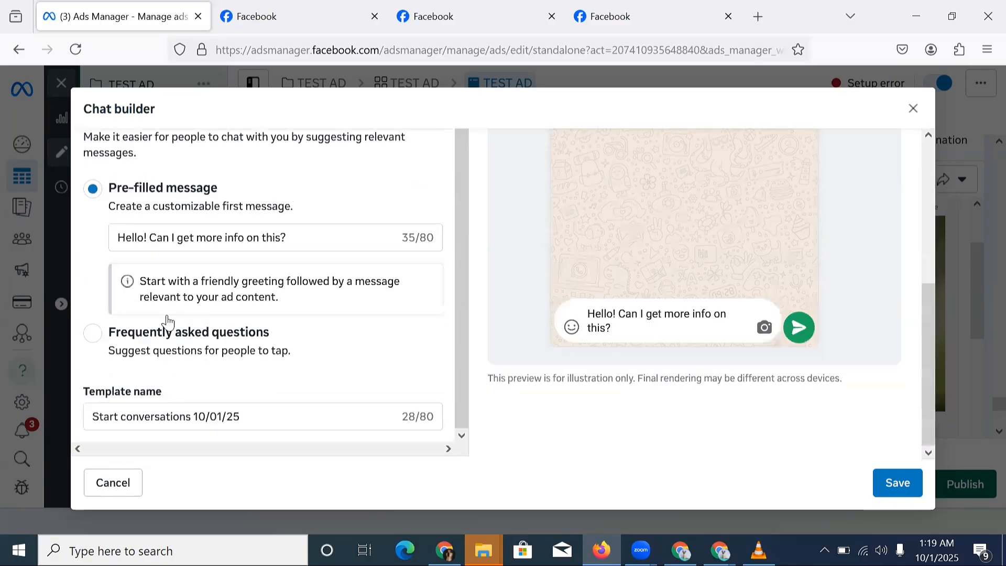
double_click(207, 241)
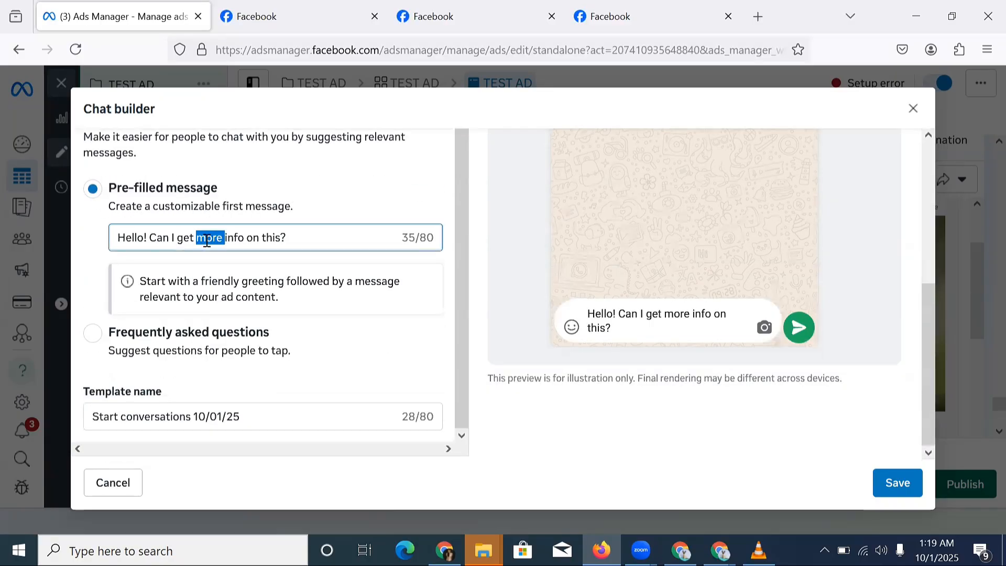
triple_click(207, 241)
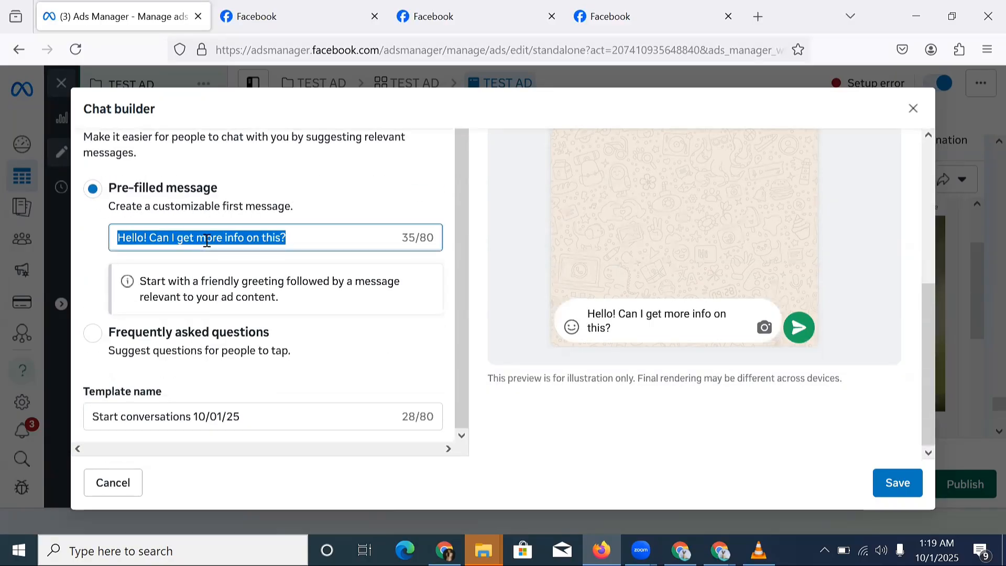
text(H)
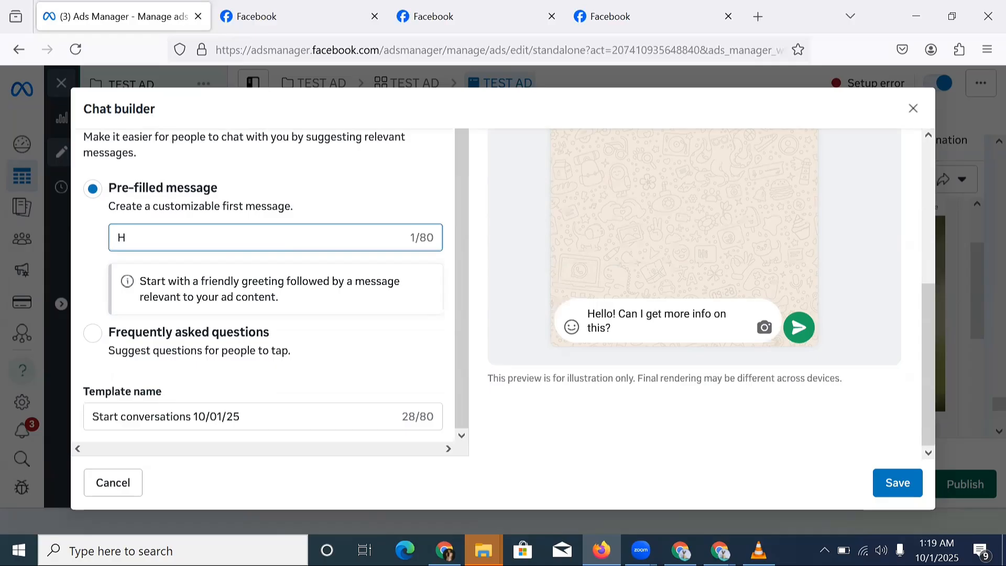
text(ell)
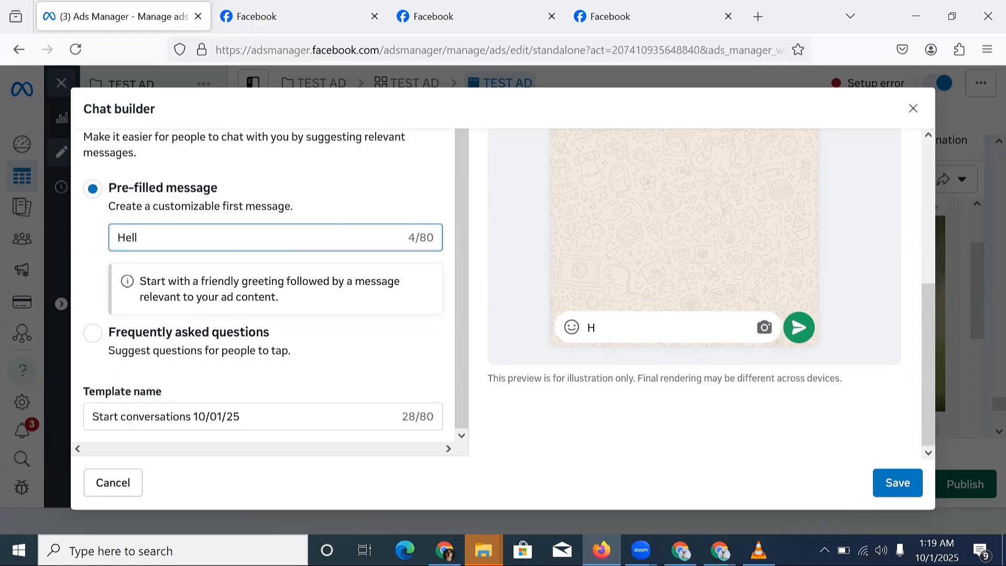
text(o, can)
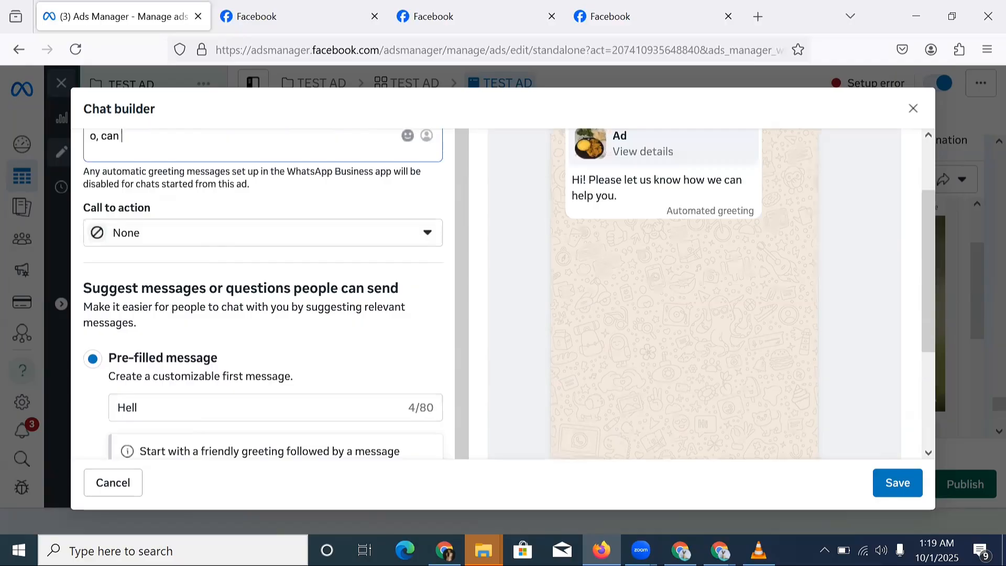
text(I kn)
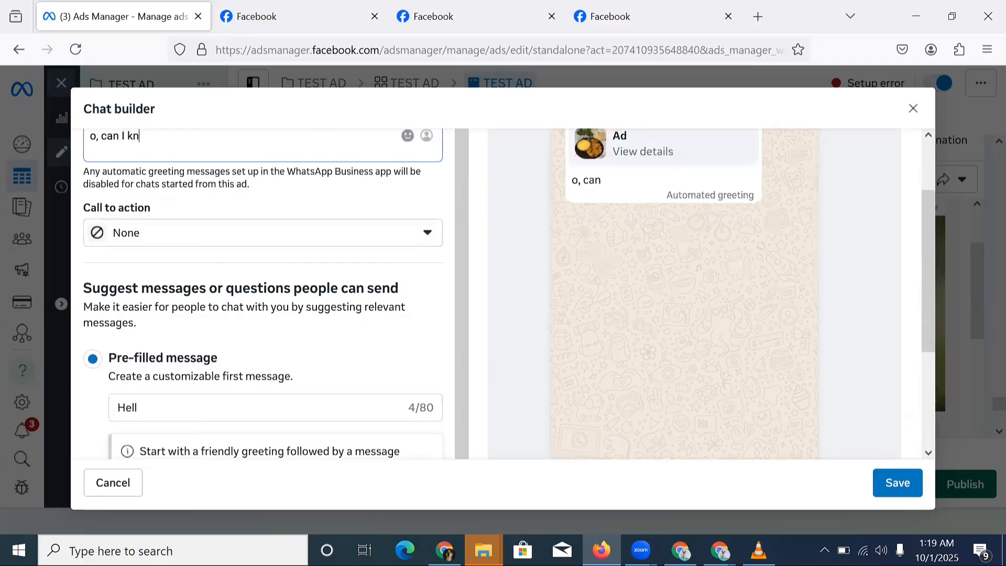
text(ow about your upco)
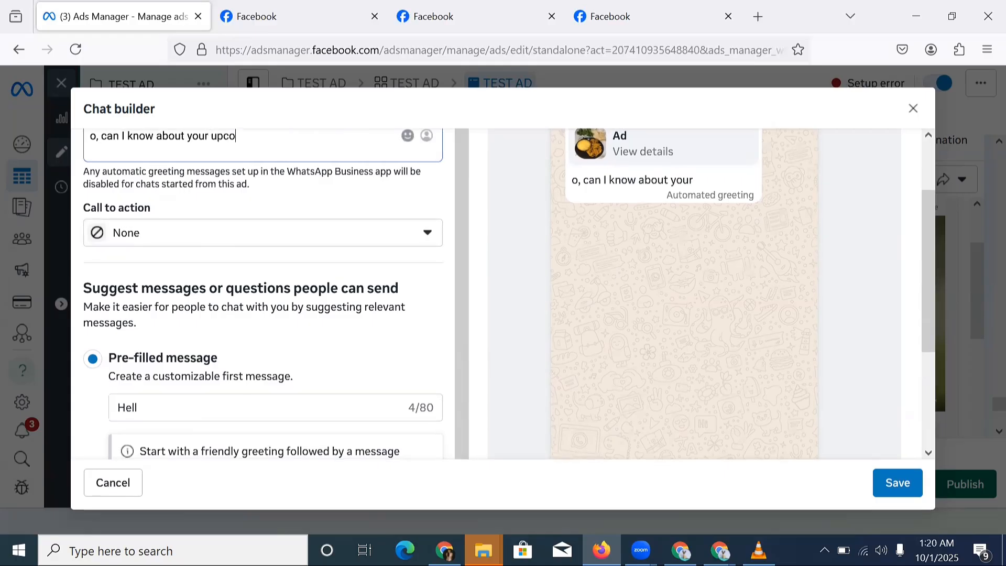
text(ming sal)
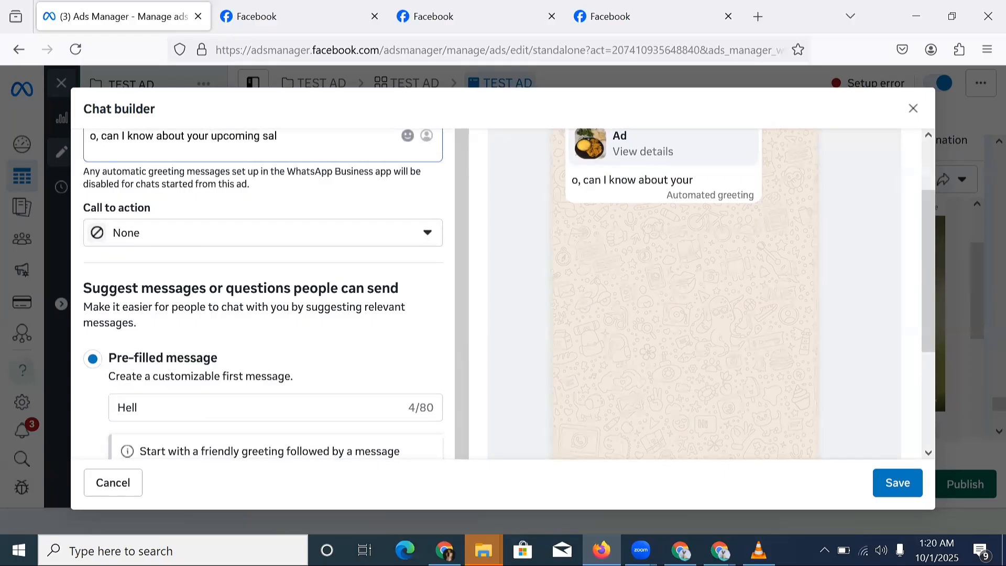
text(es ha)
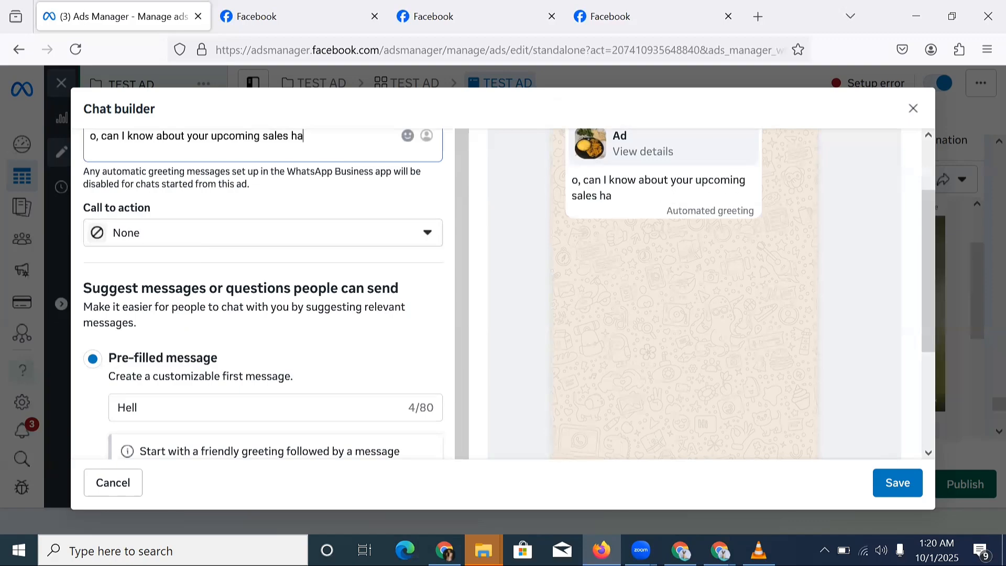
text(ck conference)
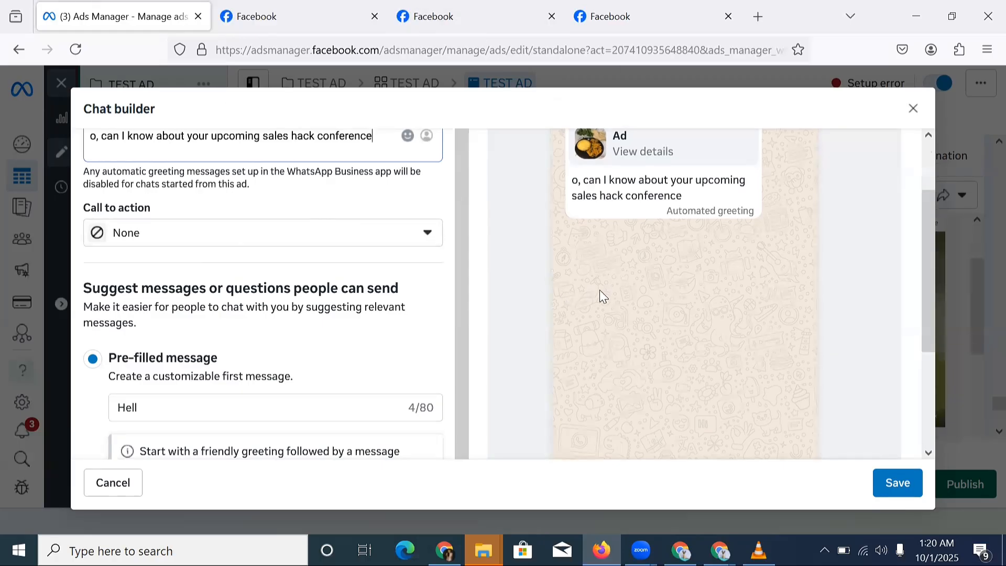
scroll(546, 317, up, 2)
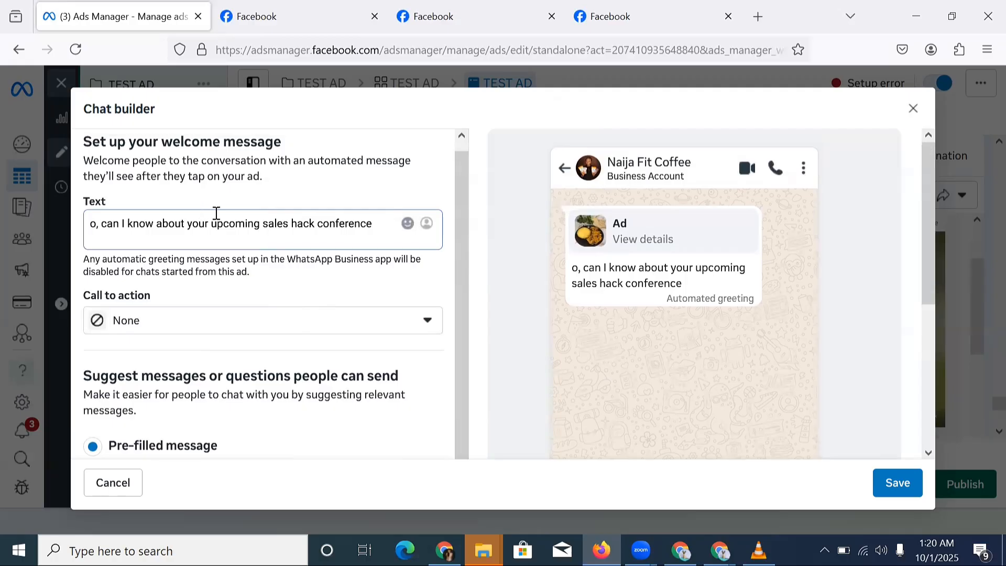
Insert 'Hell' at the start of the welcome message text.
triple_click(92, 228)
click(93, 227)
text(H)
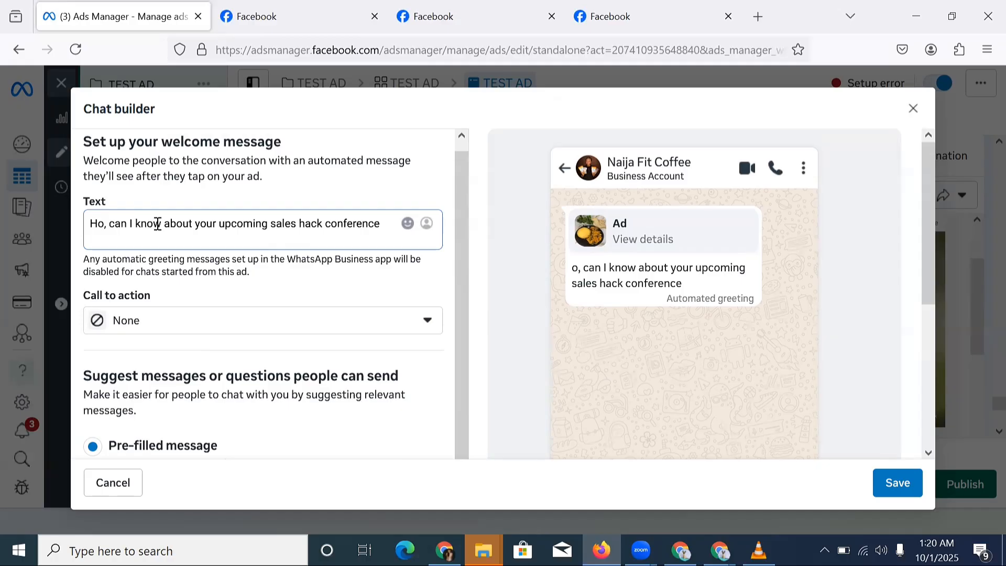
text(e)
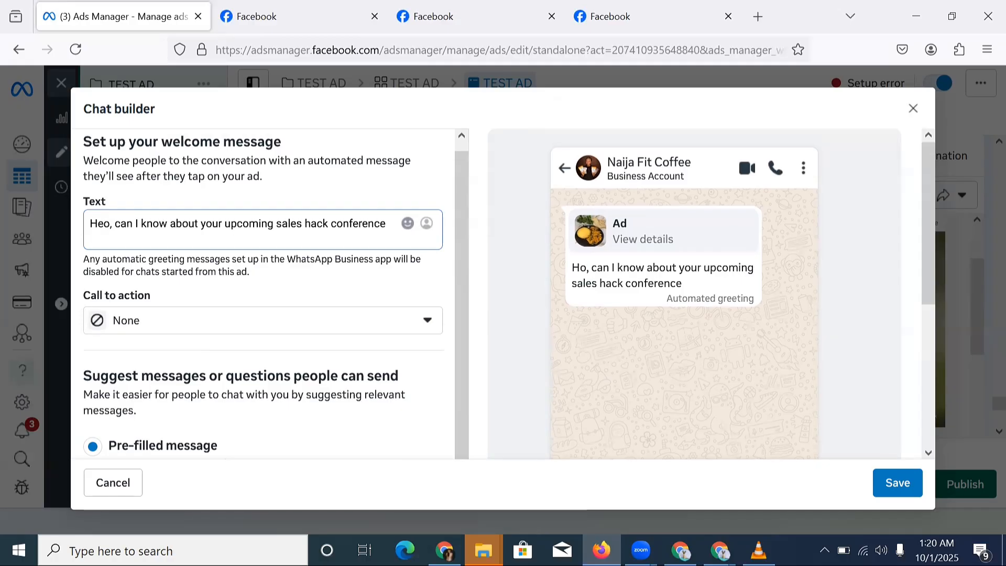
text(ll)
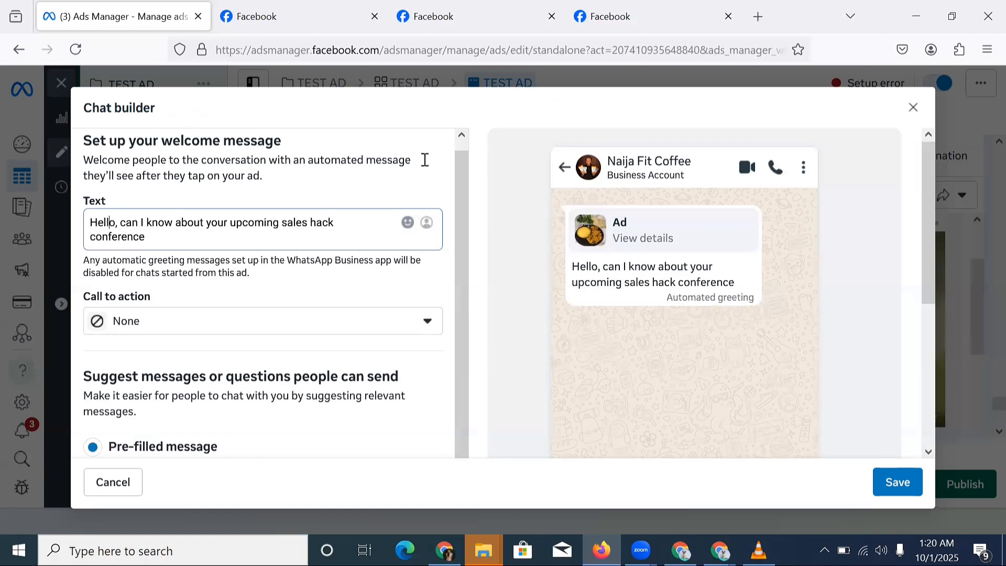
click(194, 238)
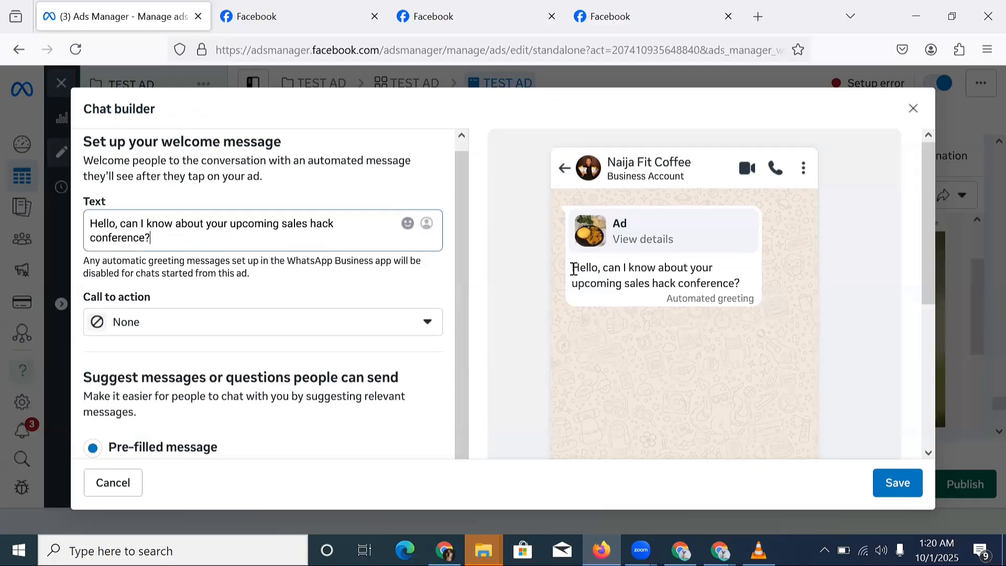
Check the greeting in the chat preview and save the Chat builder setup.
drag(571, 267, 743, 288)
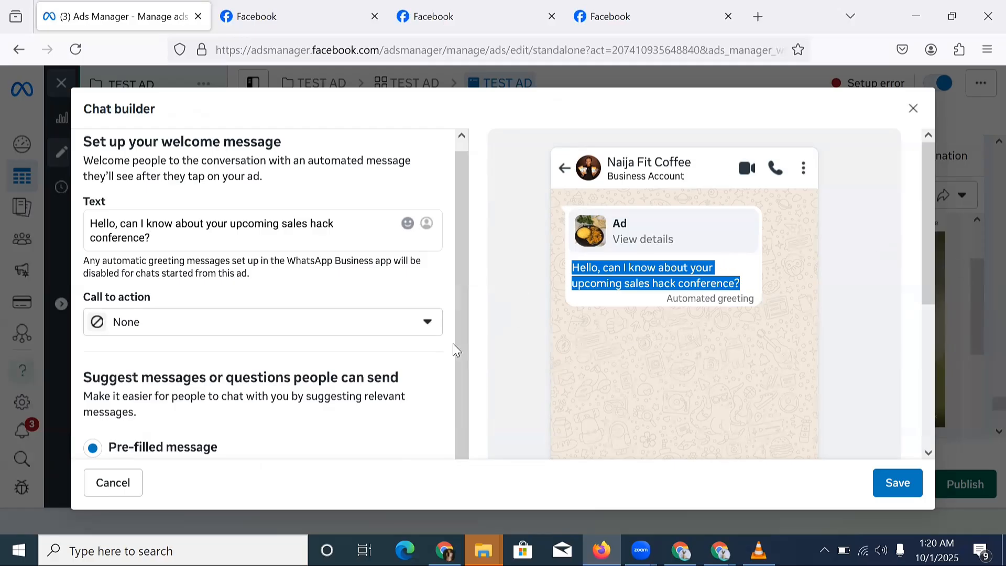
scroll(206, 251, up, 1)
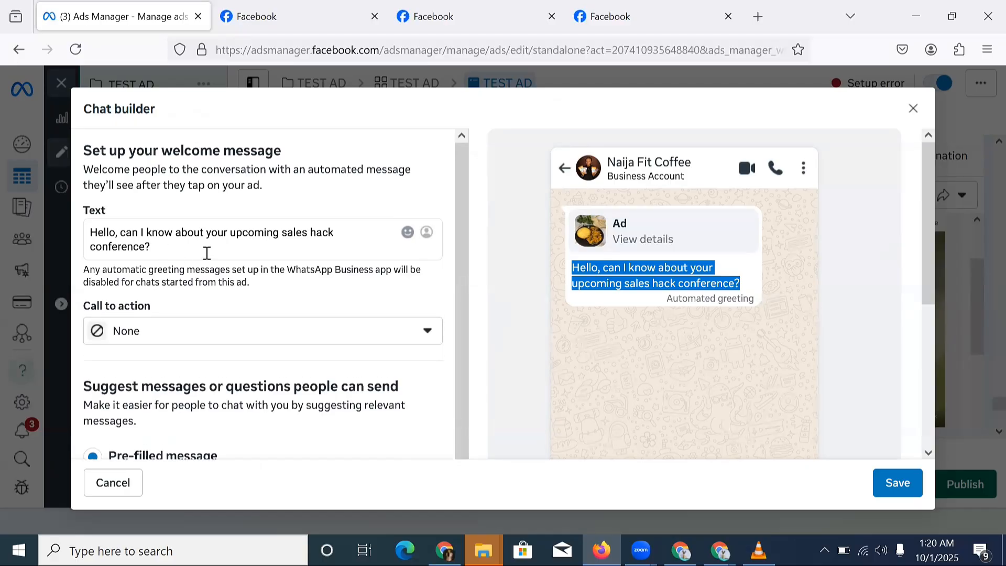
click(254, 278)
triple_click(254, 277)
click(255, 275)
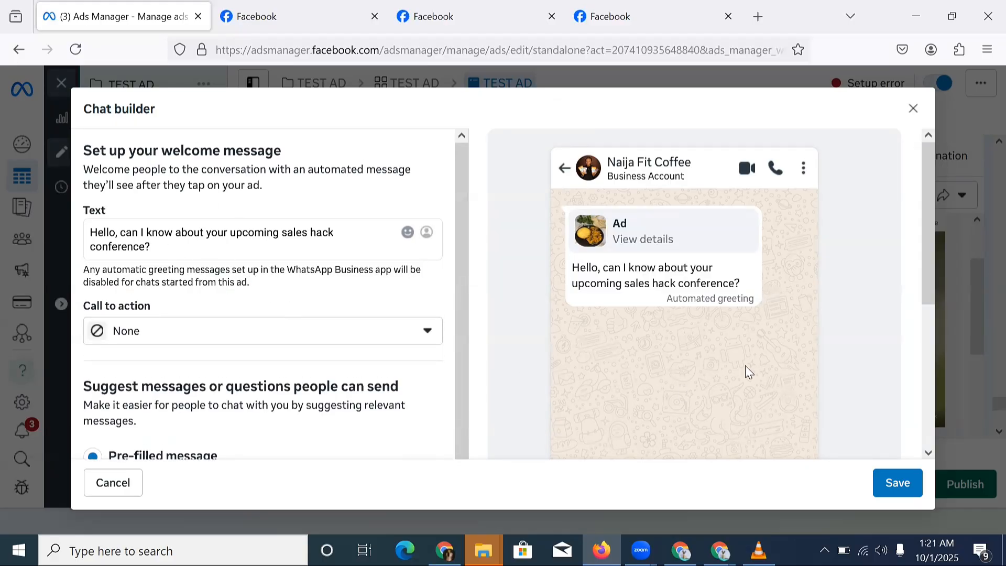
click(890, 490)
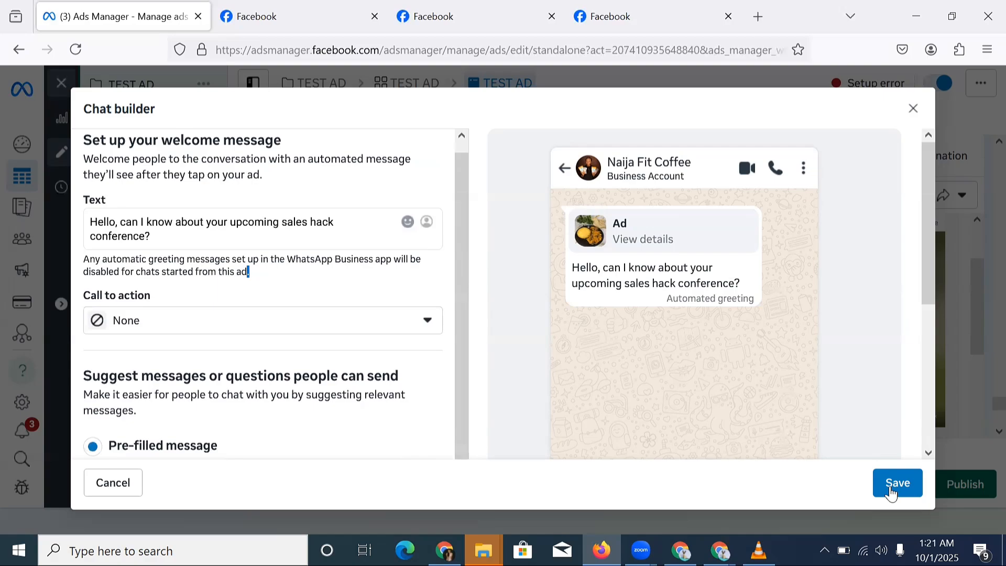
click(890, 491)
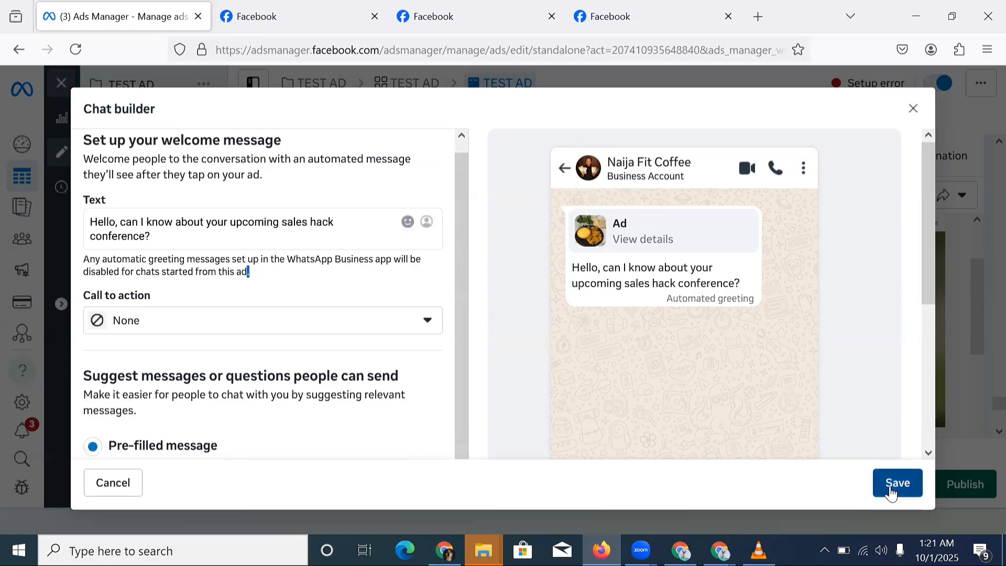
scroll(382, 309, down, 5)
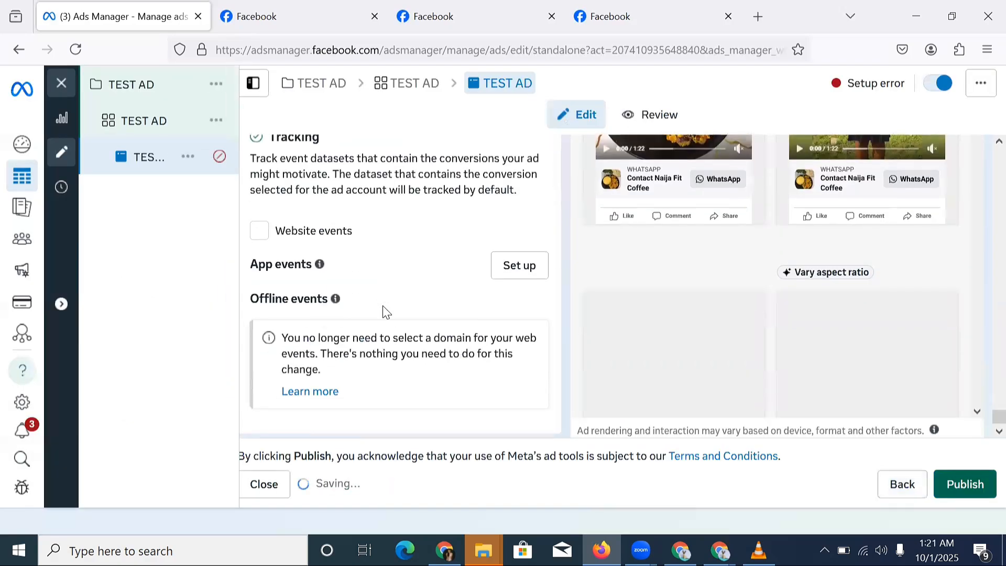
scroll(384, 309, up, 10)
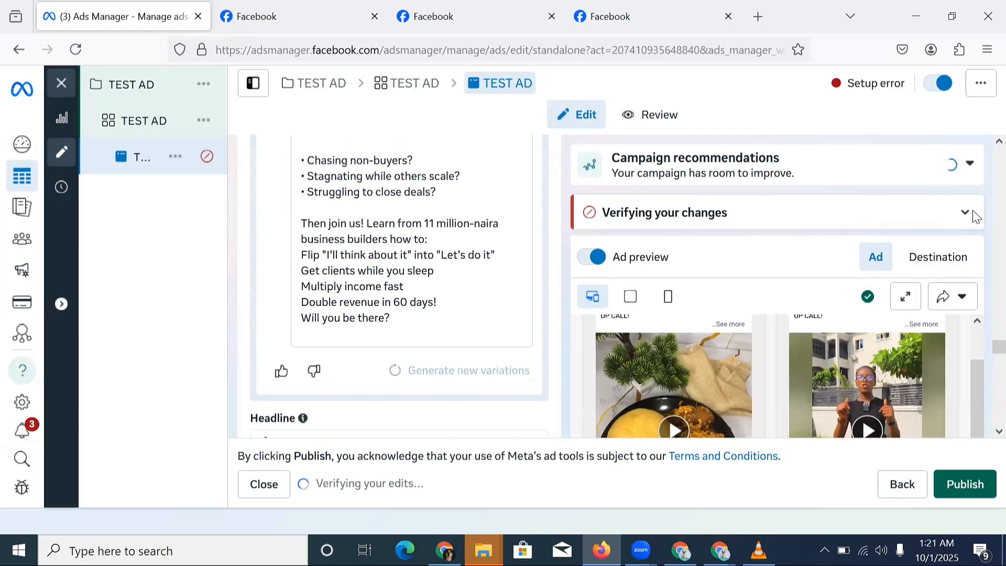
click(965, 213)
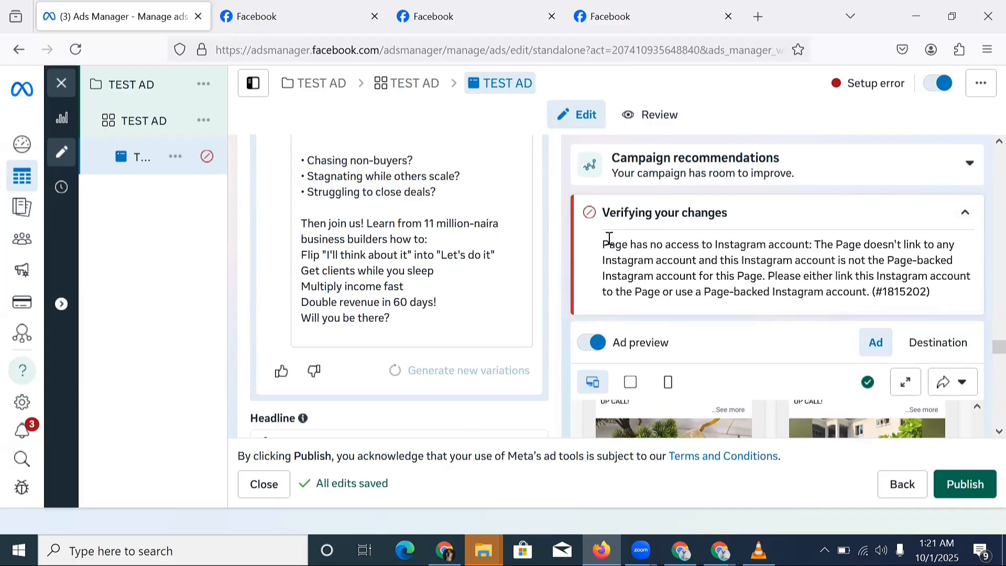
drag(603, 244, 699, 276)
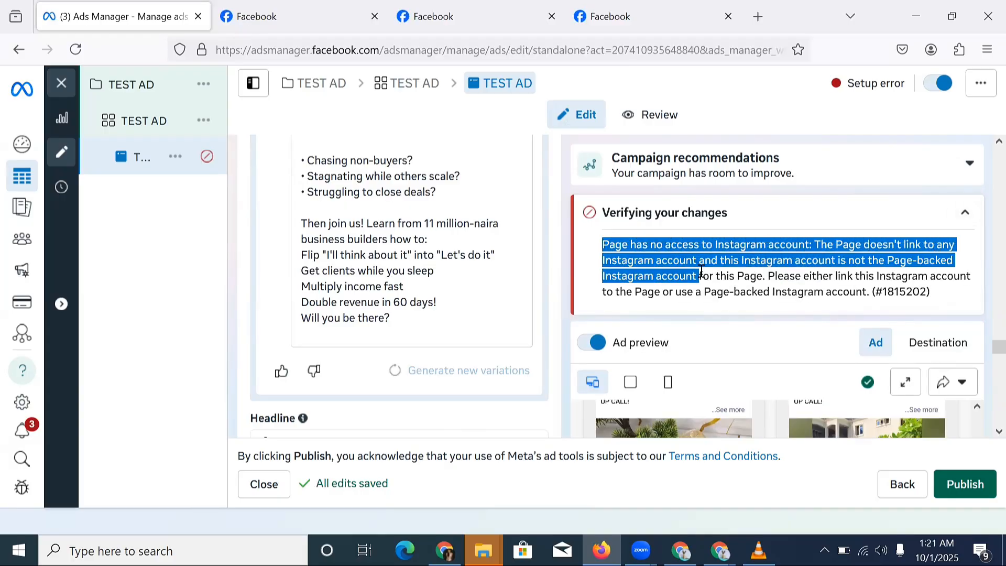
click(724, 250)
scroll(509, 270, up, 8)
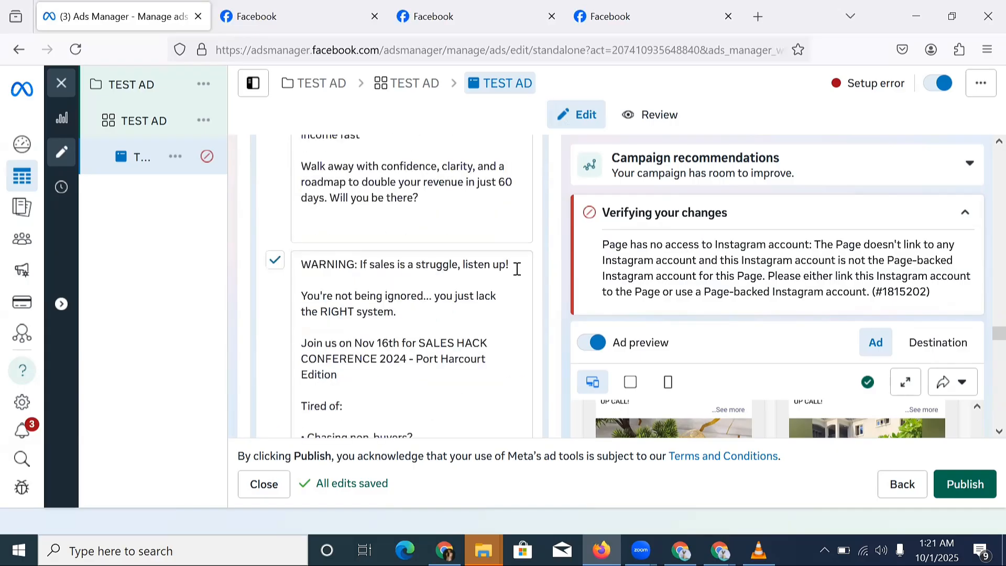
scroll(465, 234, up, 10)
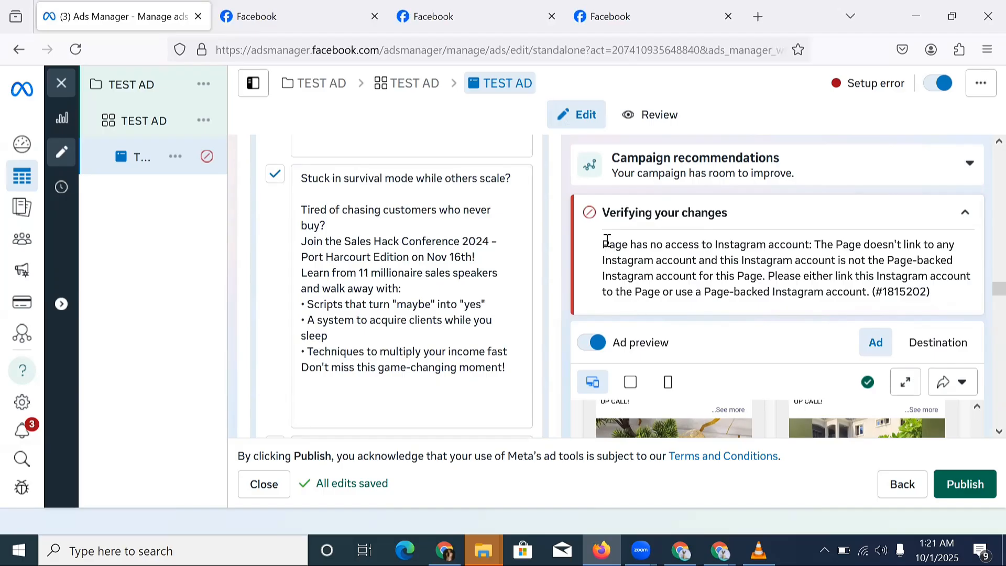
drag(606, 240, 766, 244)
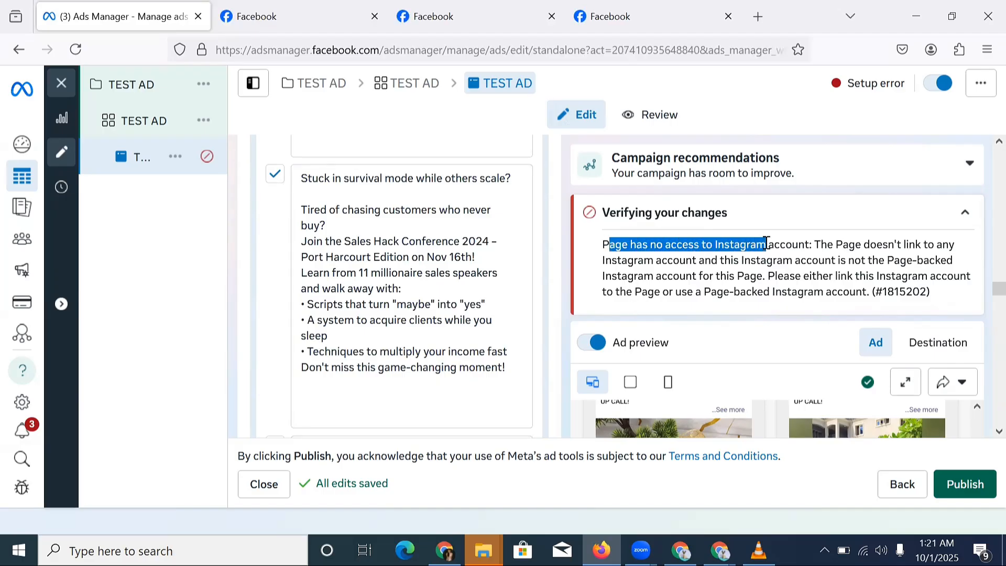
click(968, 215)
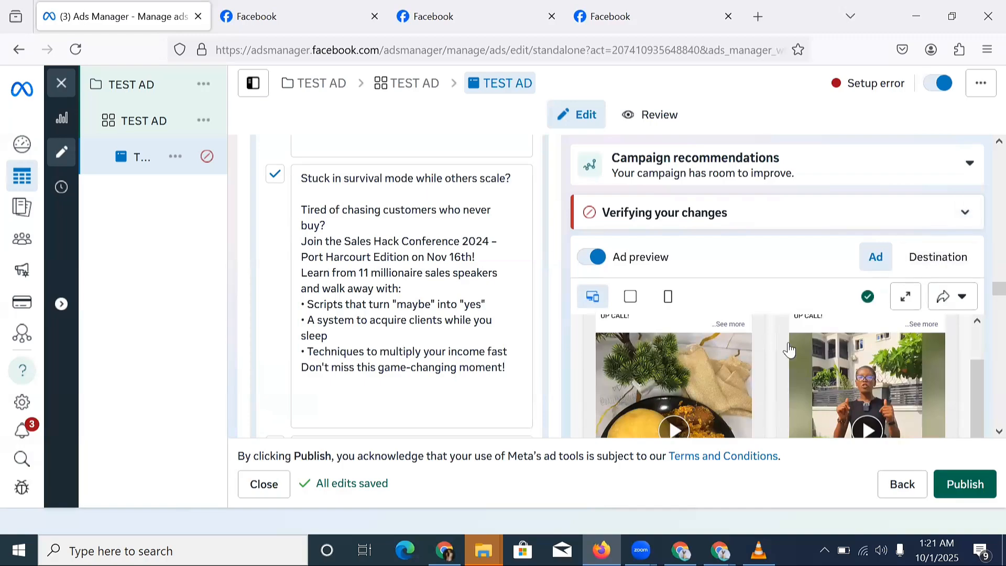
scroll(505, 285, down, 10)
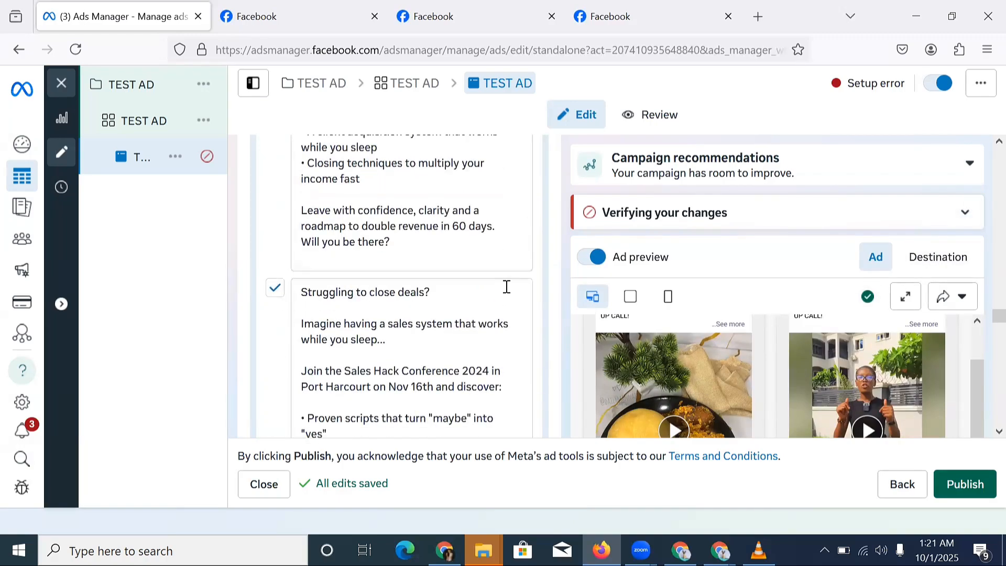
scroll(508, 287, down, 8)
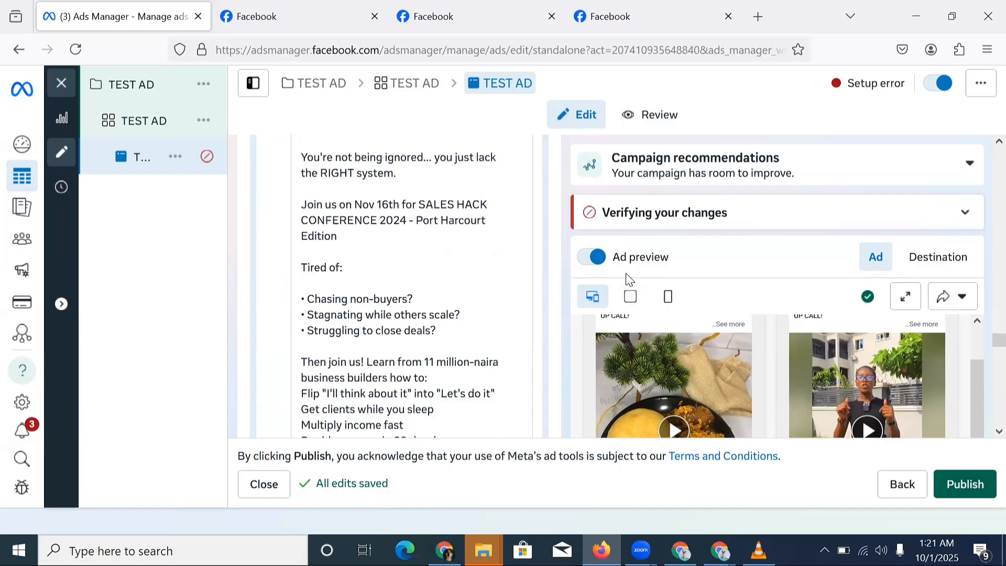
scroll(365, 287, down, 5)
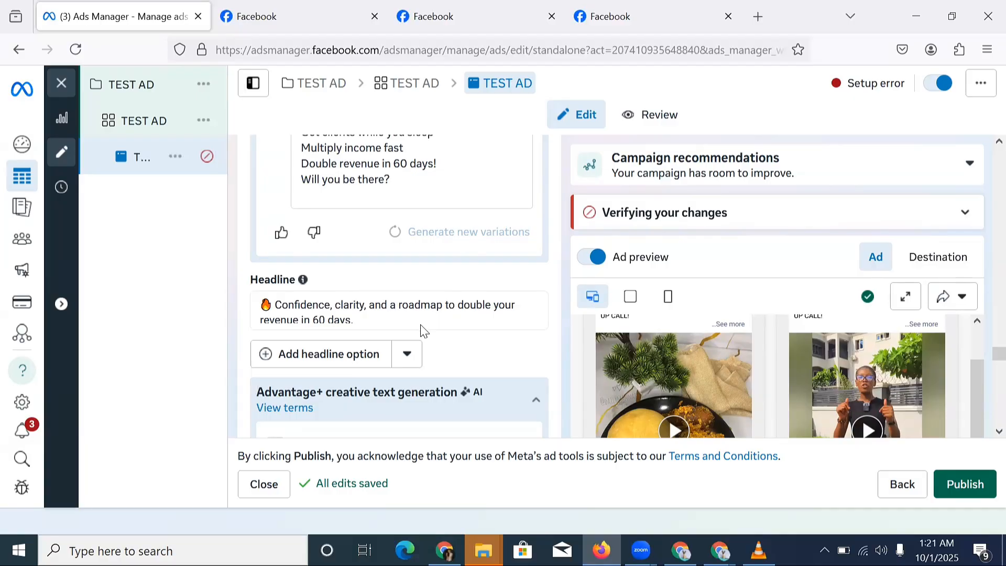
scroll(474, 282, down, 4)
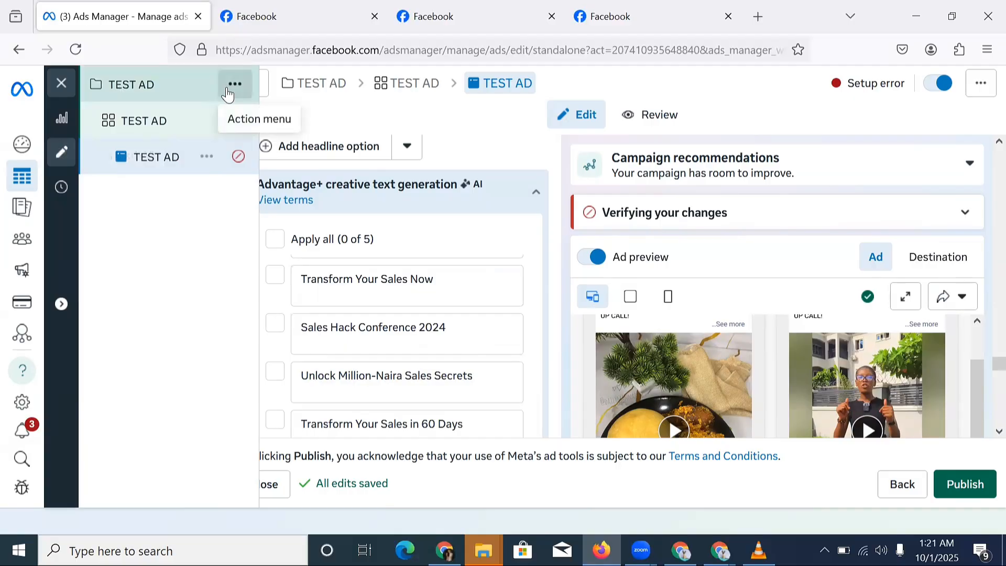
Duplicate the TEST AD campaign with the number of copies set to 4.
click(228, 91)
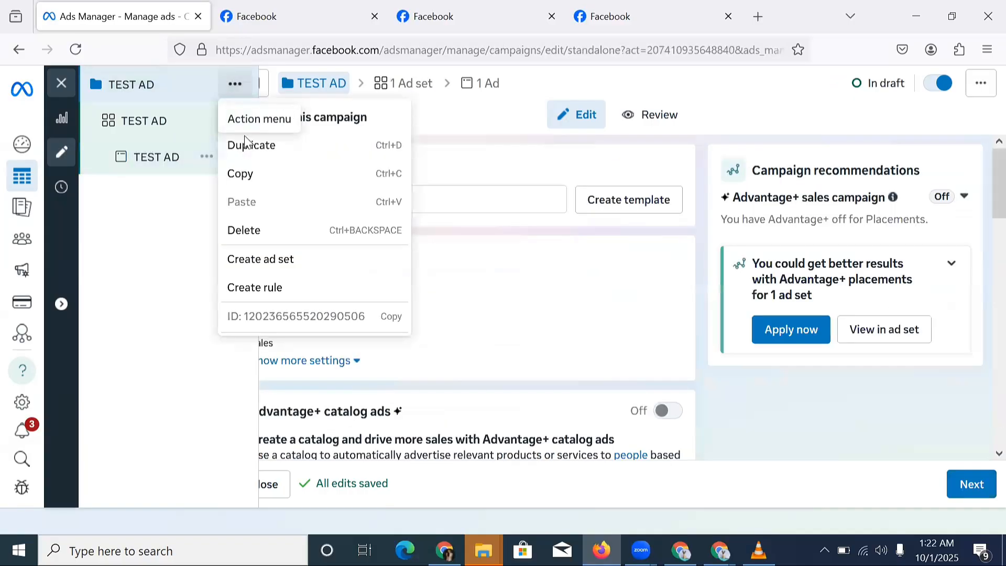
click(250, 147)
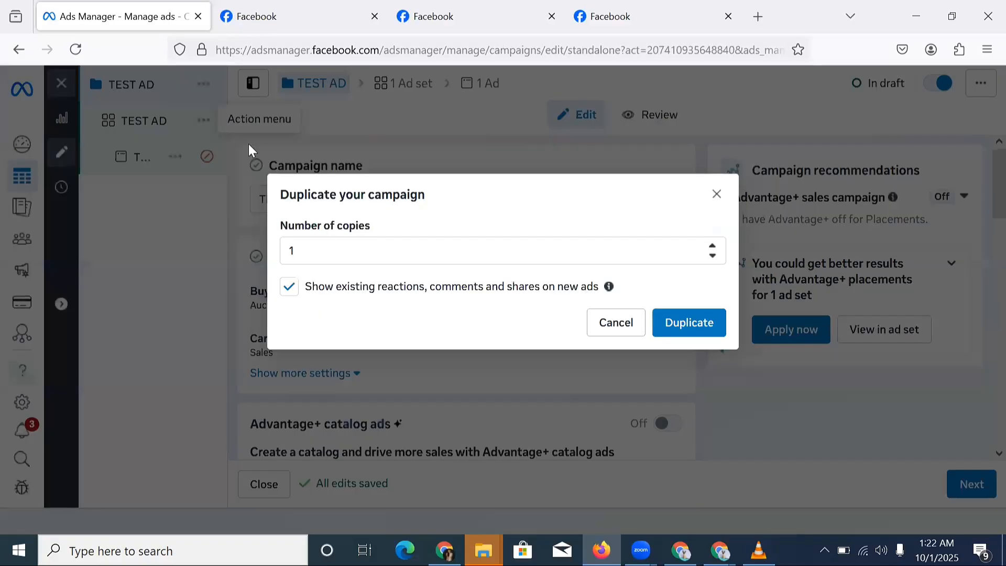
click(343, 245)
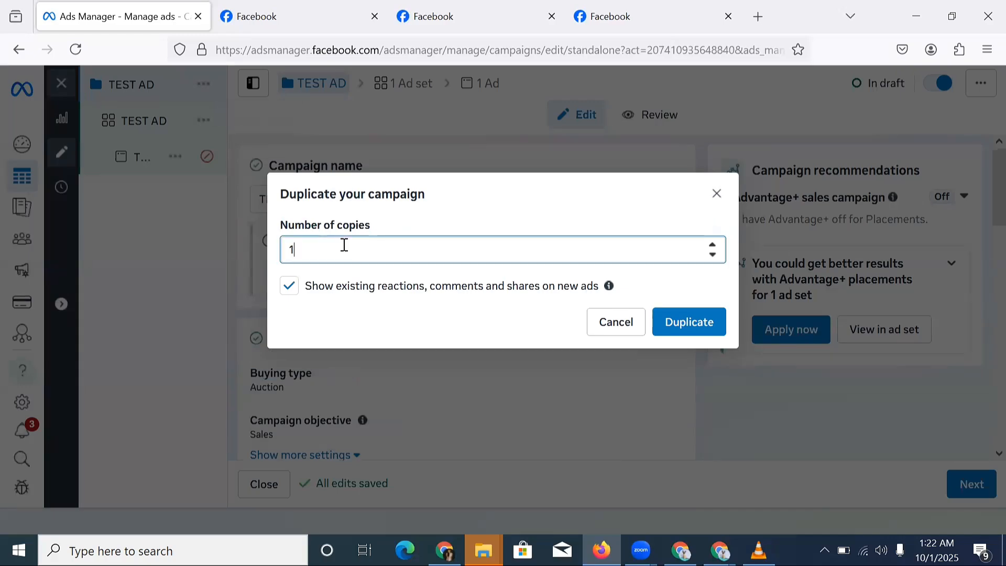
key(BackSpace)
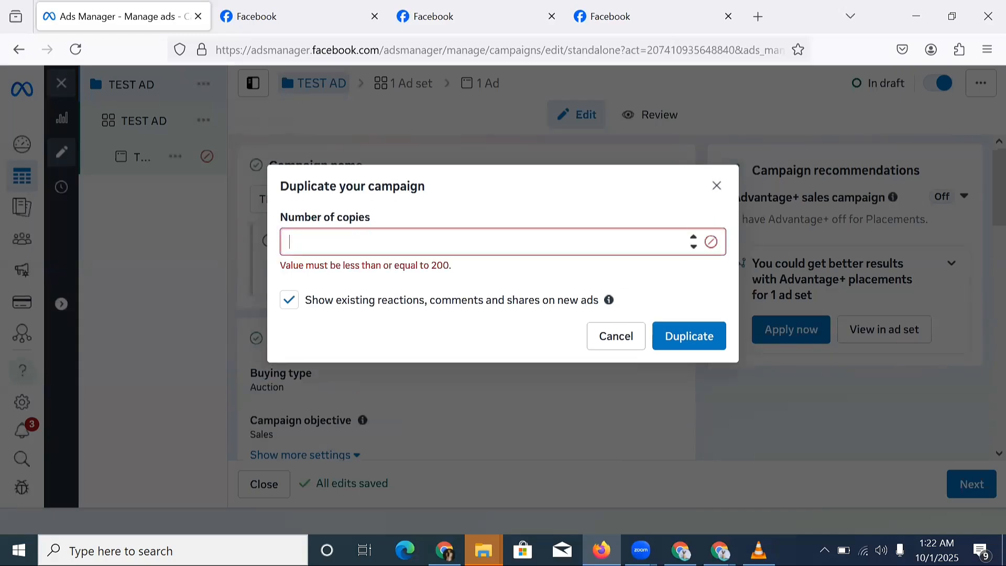
text(4)
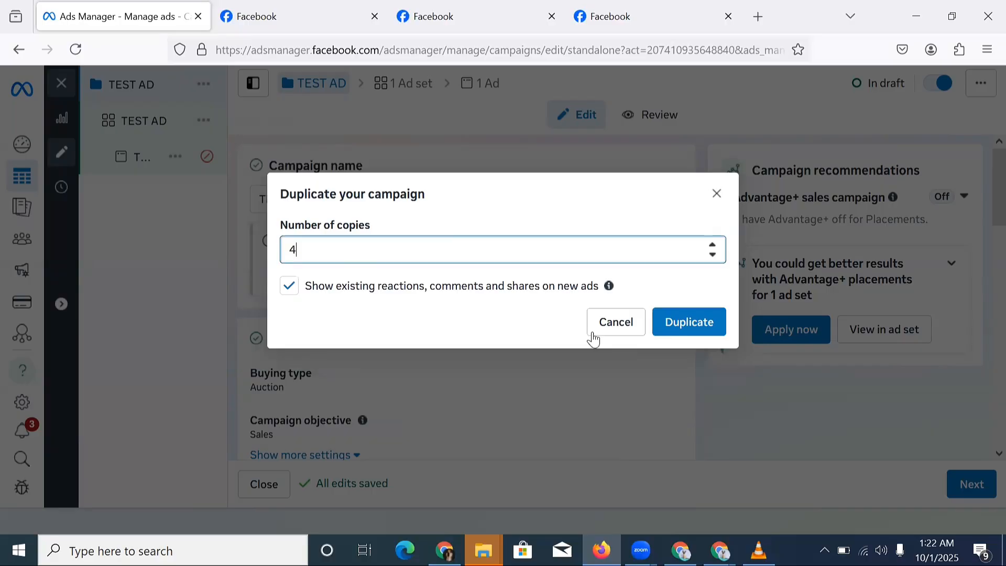
click(689, 322)
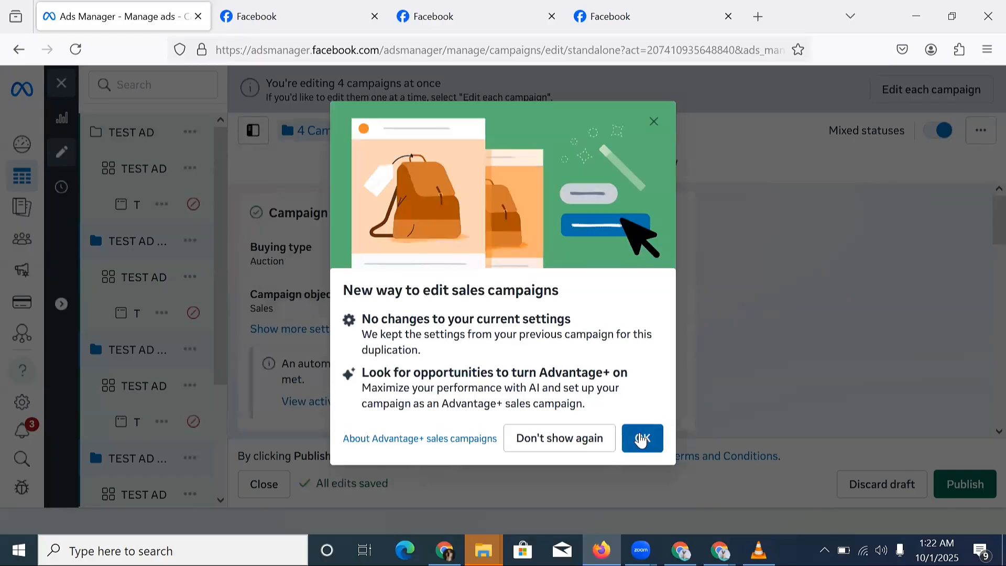
Dismiss the sales-campaign editing notice and open the ad under the first TEST AD - Copy.
click(641, 438)
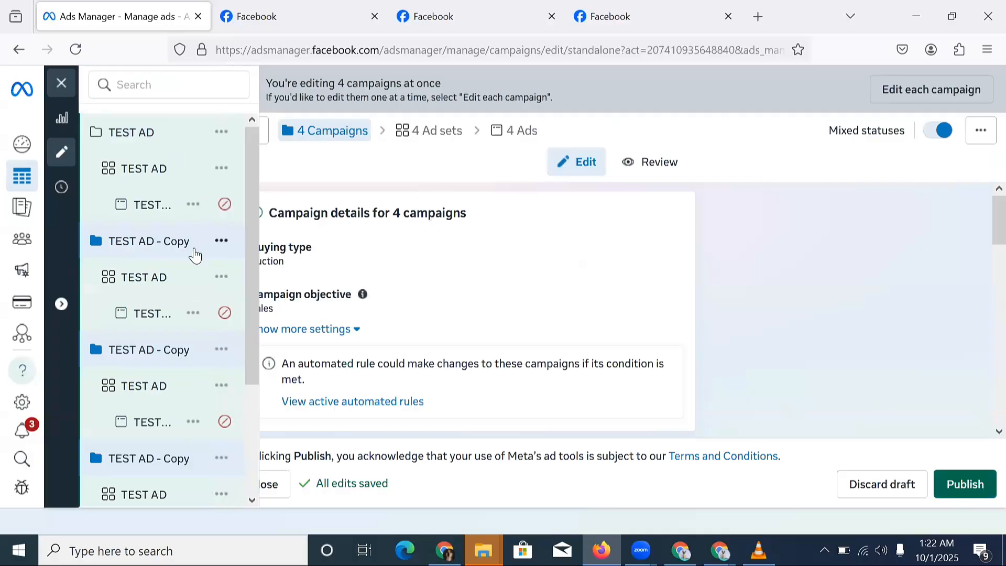
scroll(182, 350, down, 2)
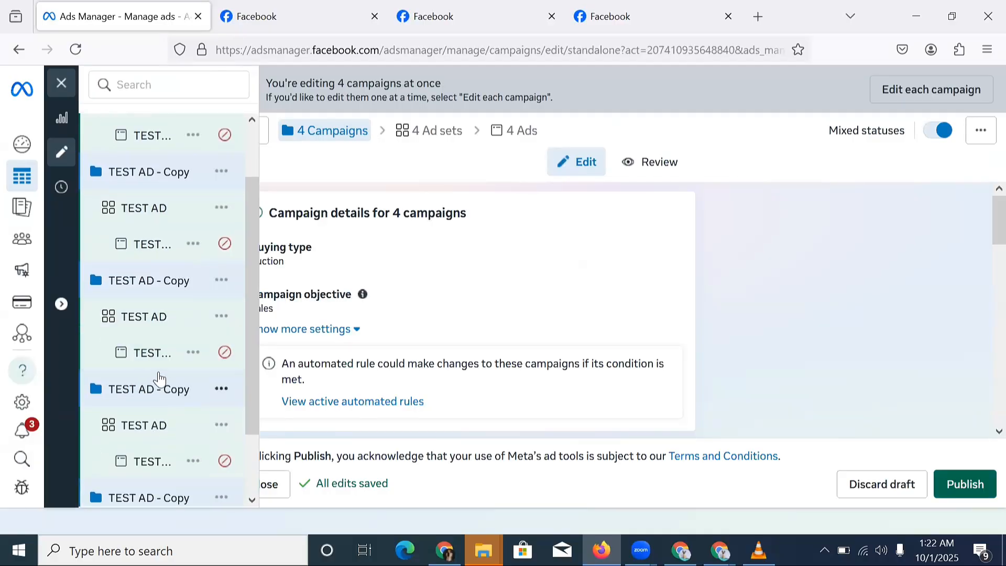
scroll(159, 382, down, 2)
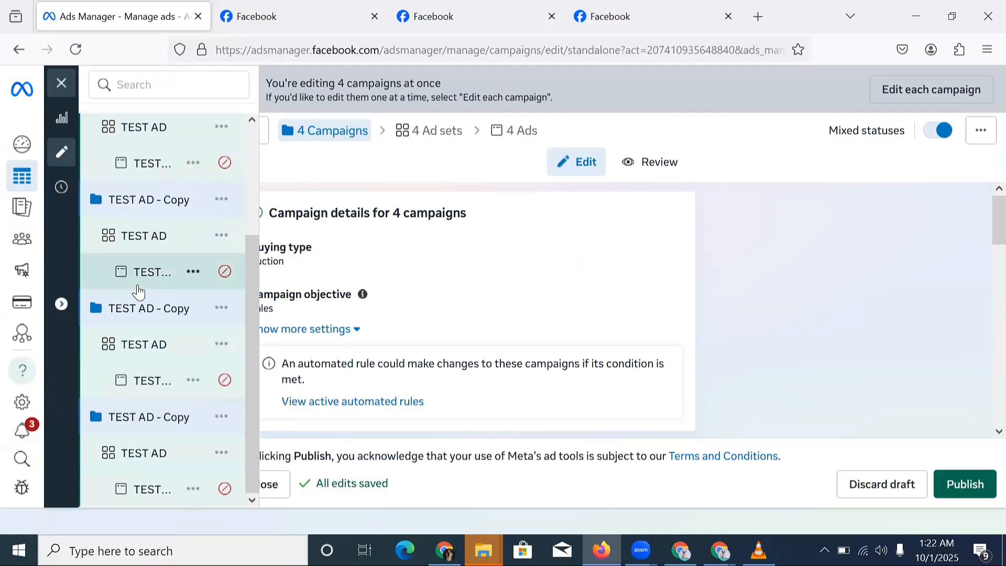
scroll(158, 239, up, 1)
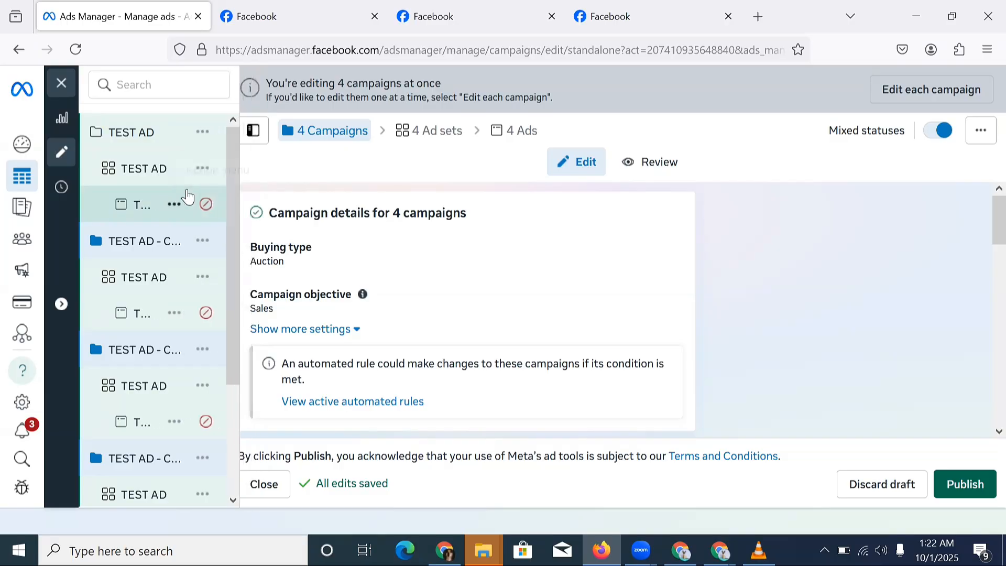
click(139, 313)
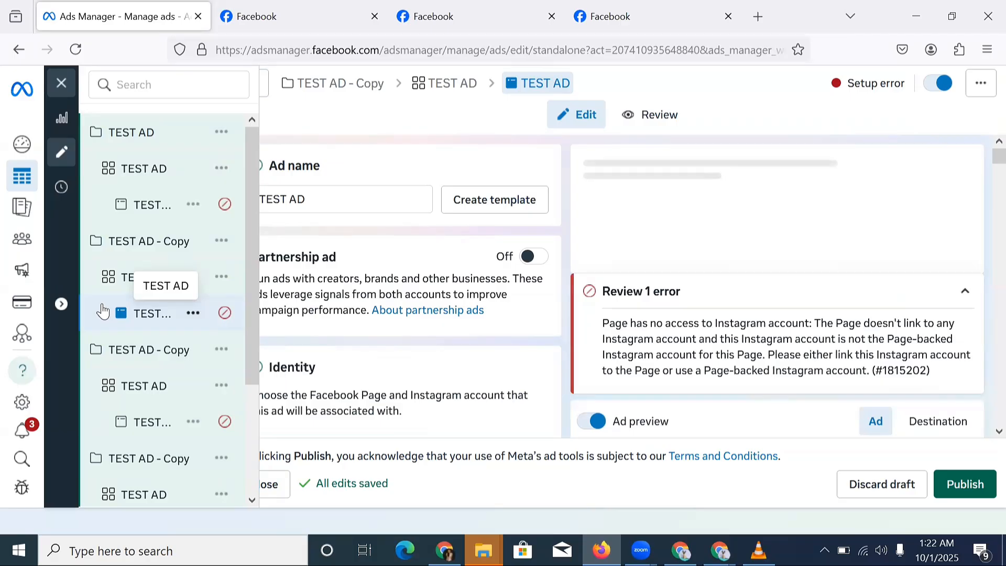
Bring up the Add media options in the copied ad's Media section.
scroll(393, 297, down, 4)
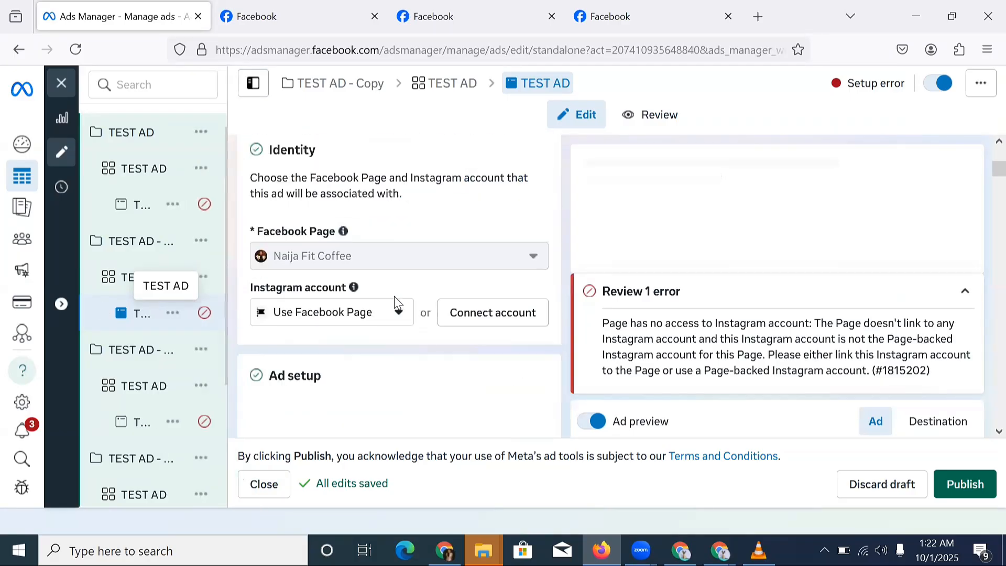
scroll(394, 297, down, 6)
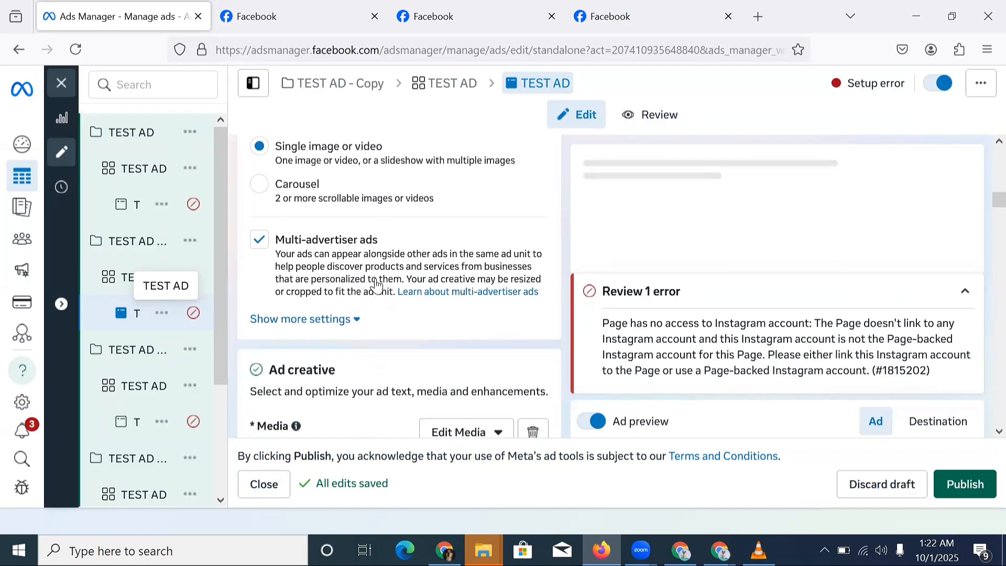
scroll(376, 285, down, 5)
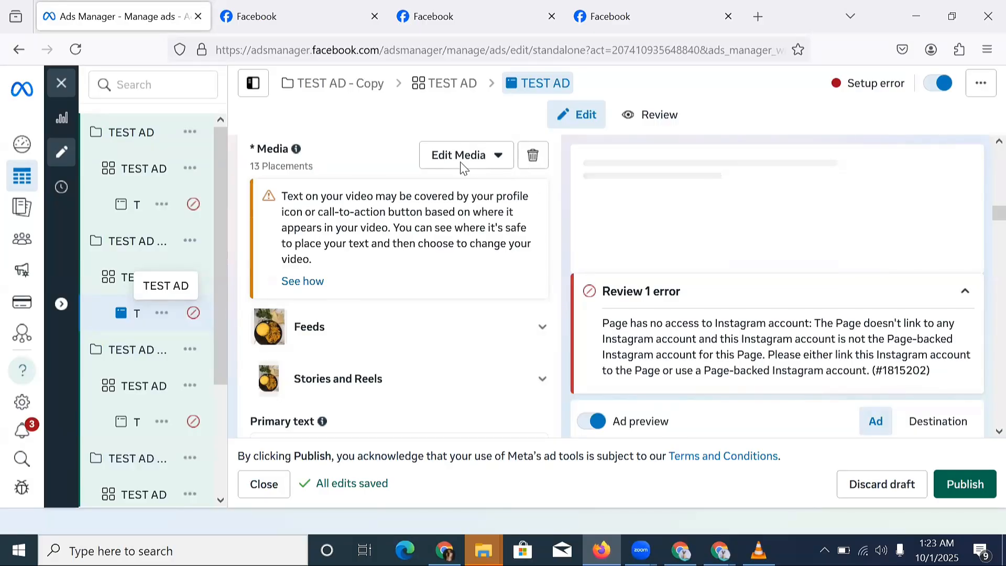
scroll(456, 201, up, 2)
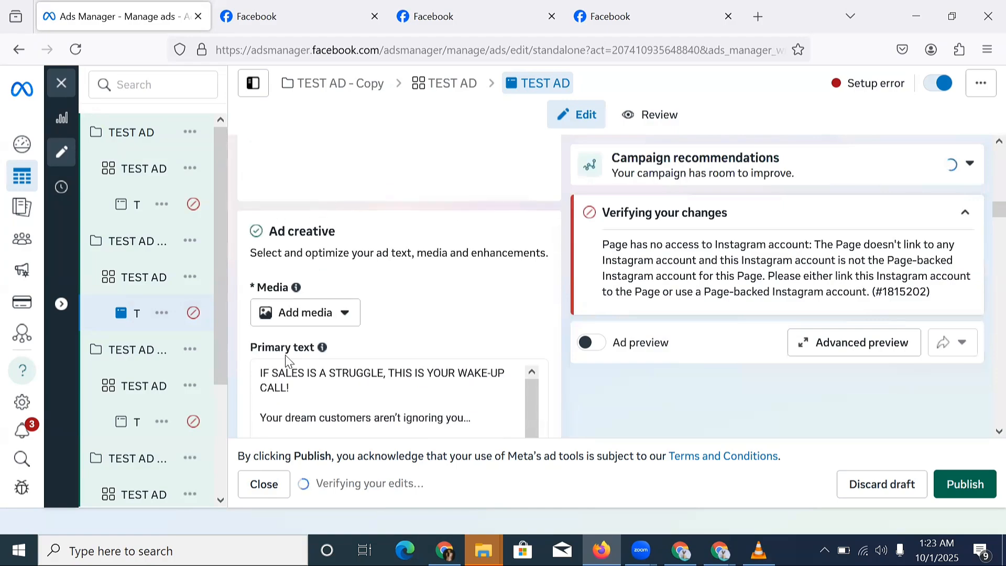
click(308, 312)
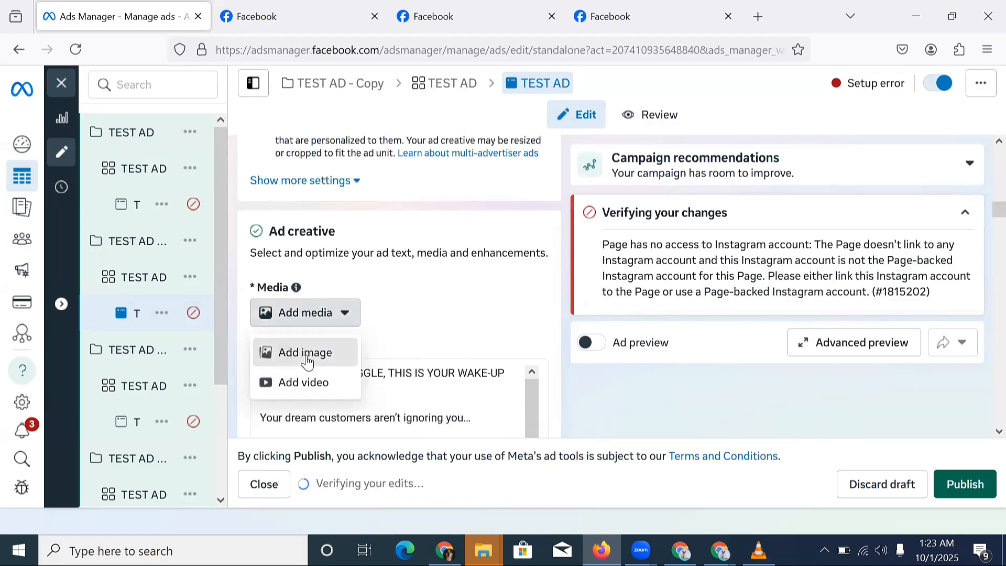
Add the square 1080 × 1080 food photo as the ad image, keeping crops and skipping AI images.
click(306, 353)
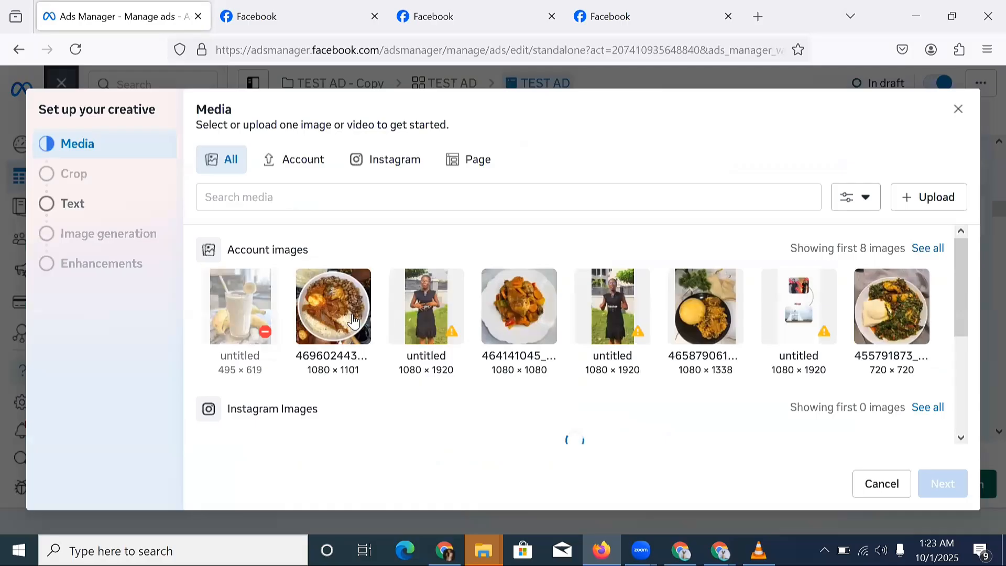
click(554, 327)
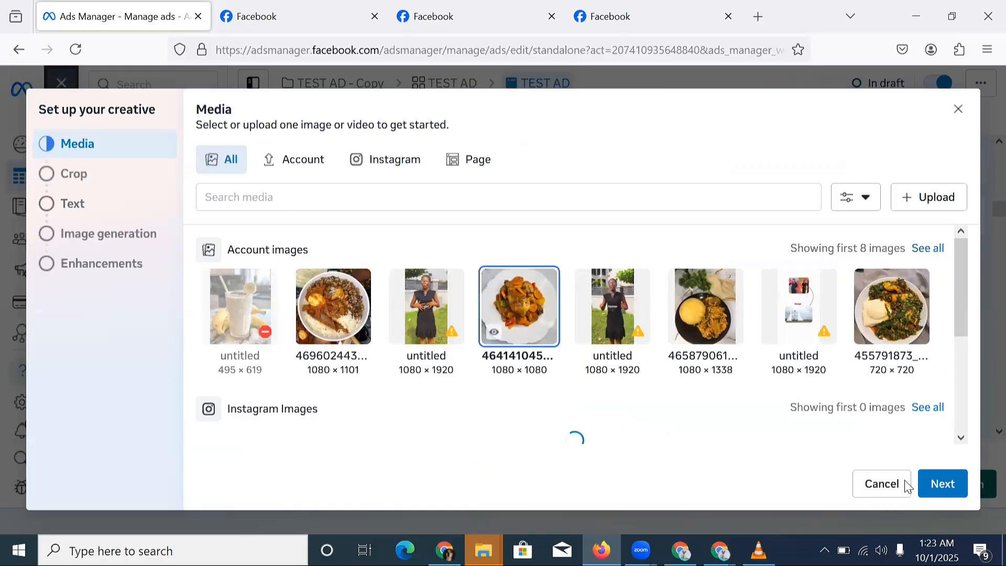
click(945, 486)
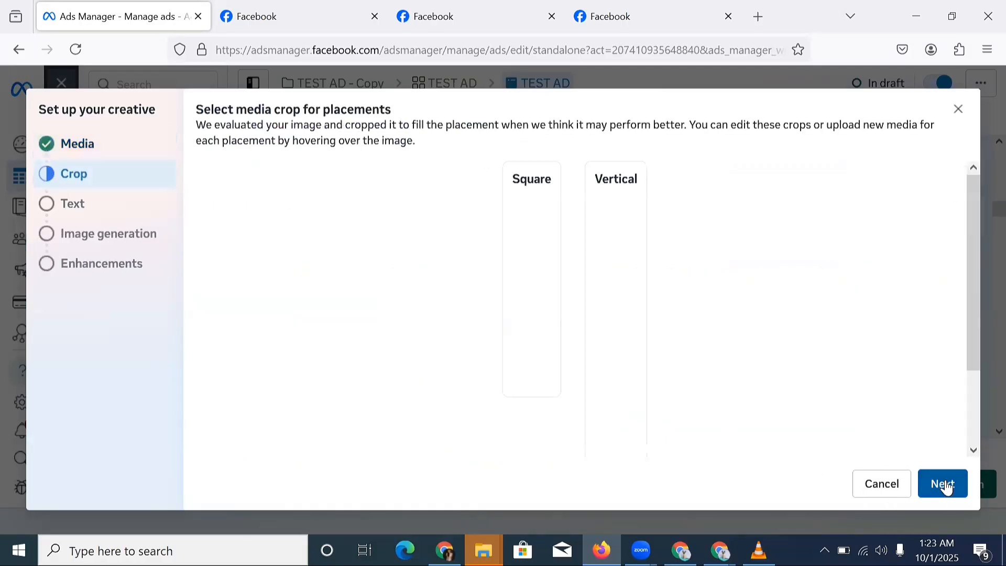
click(945, 487)
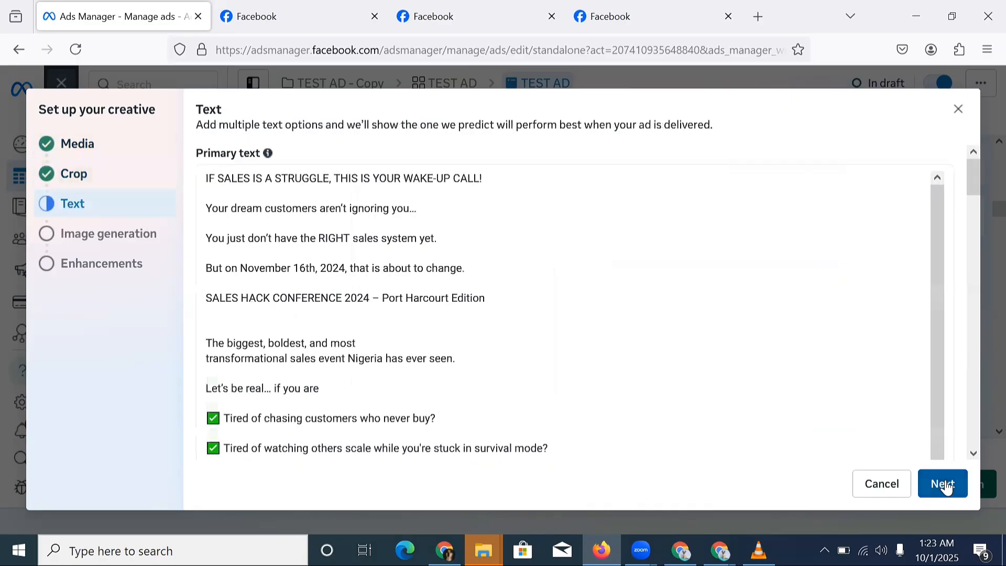
click(944, 487)
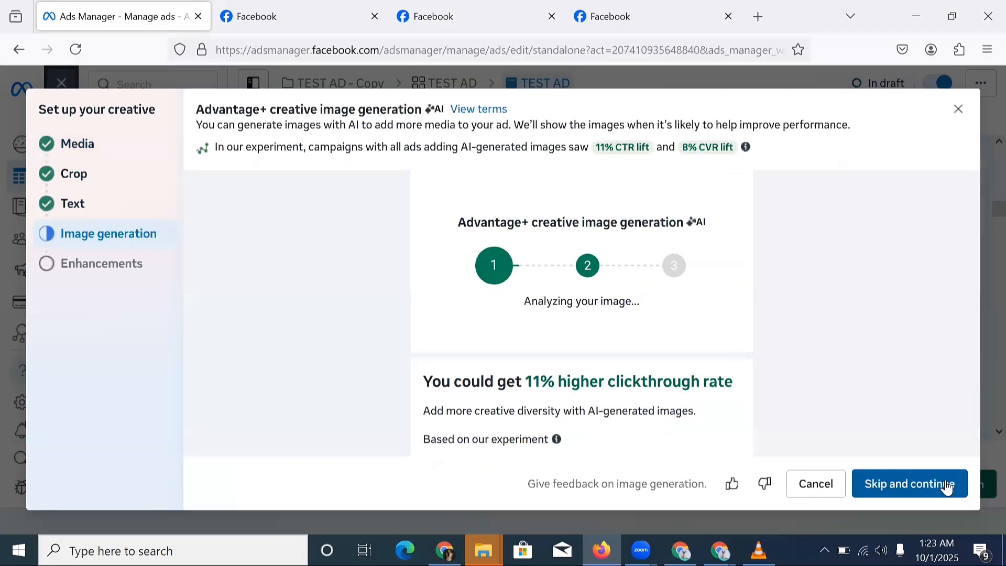
click(945, 487)
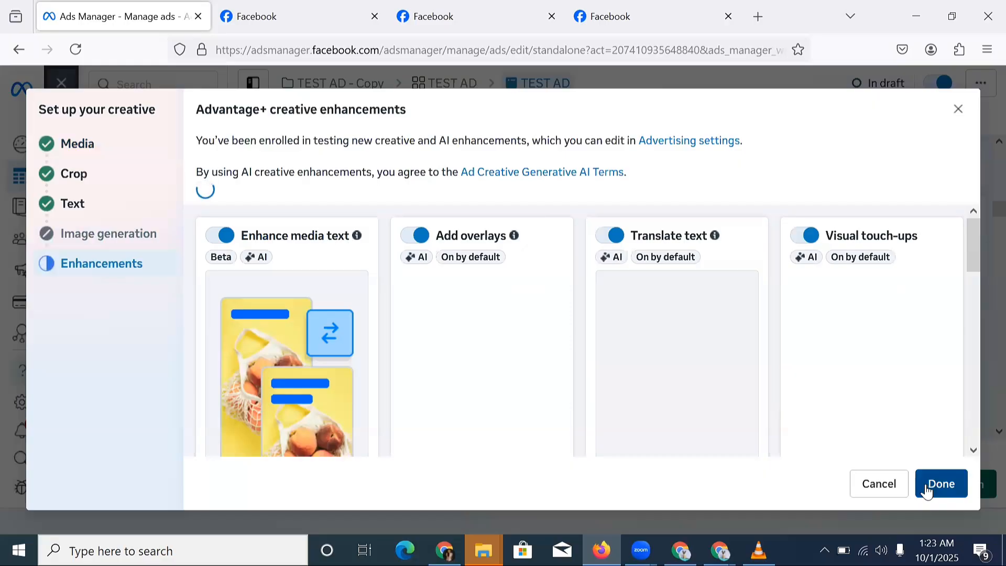
click(926, 487)
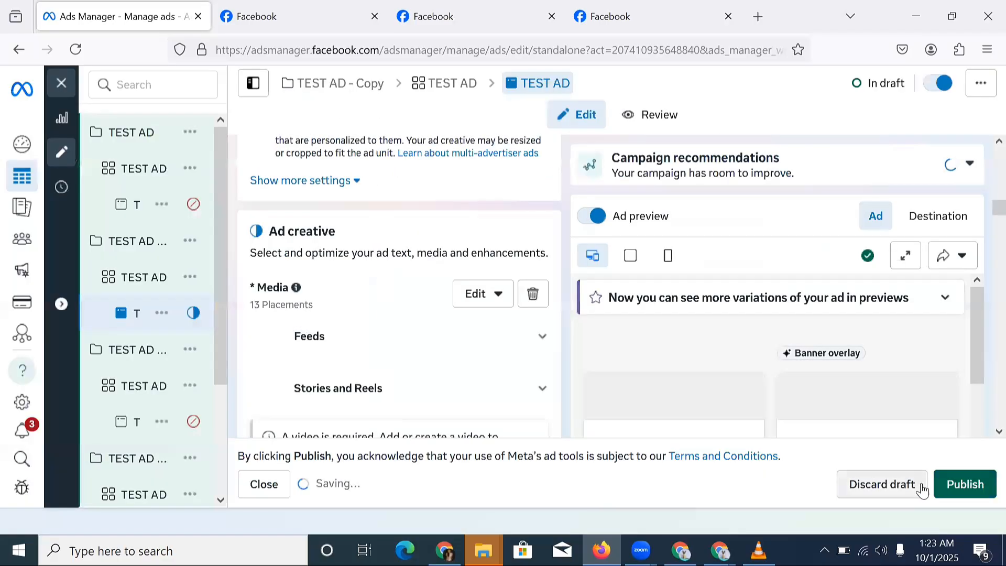
scroll(158, 371, down, 3)
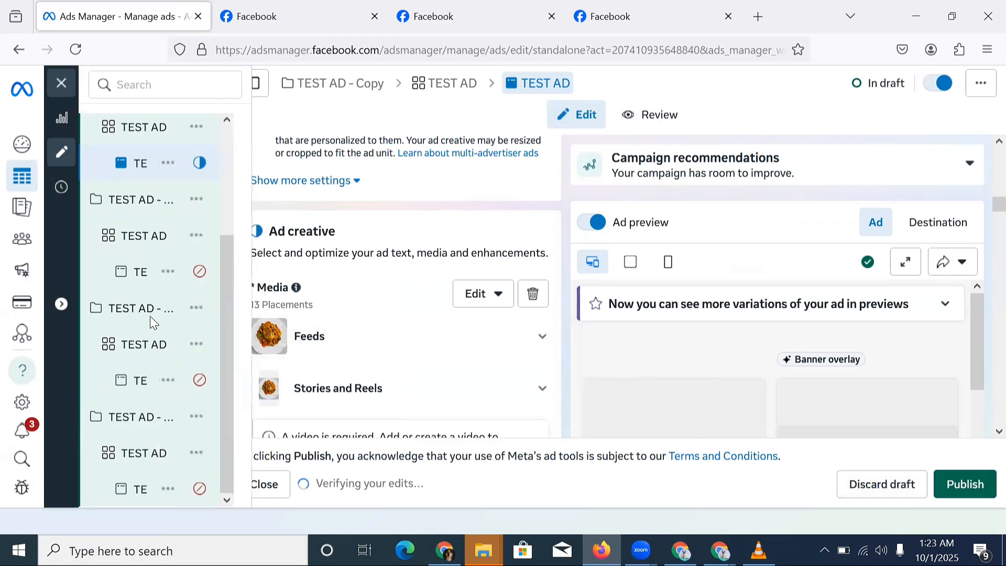
scroll(354, 270, down, 7)
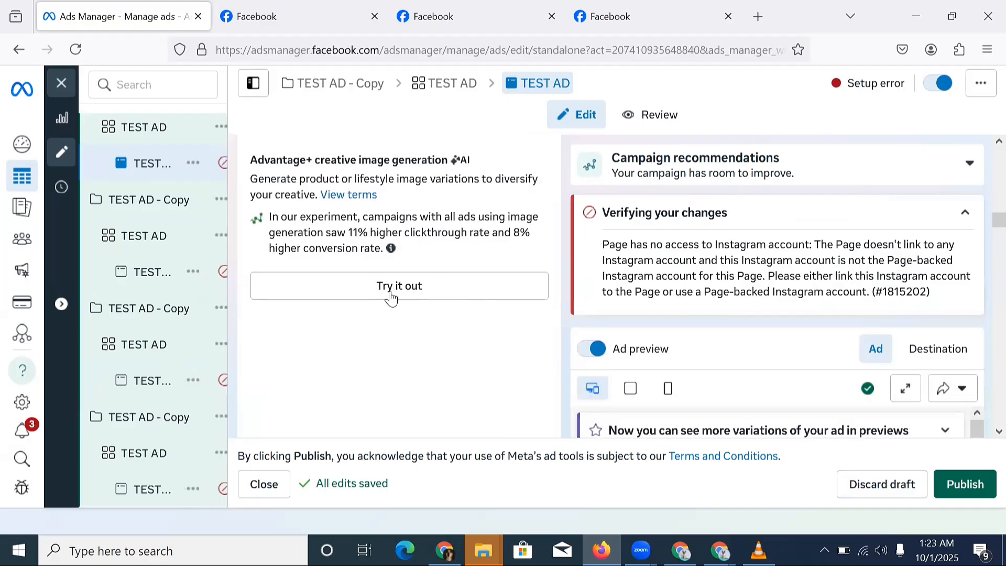
scroll(356, 266, up, 4)
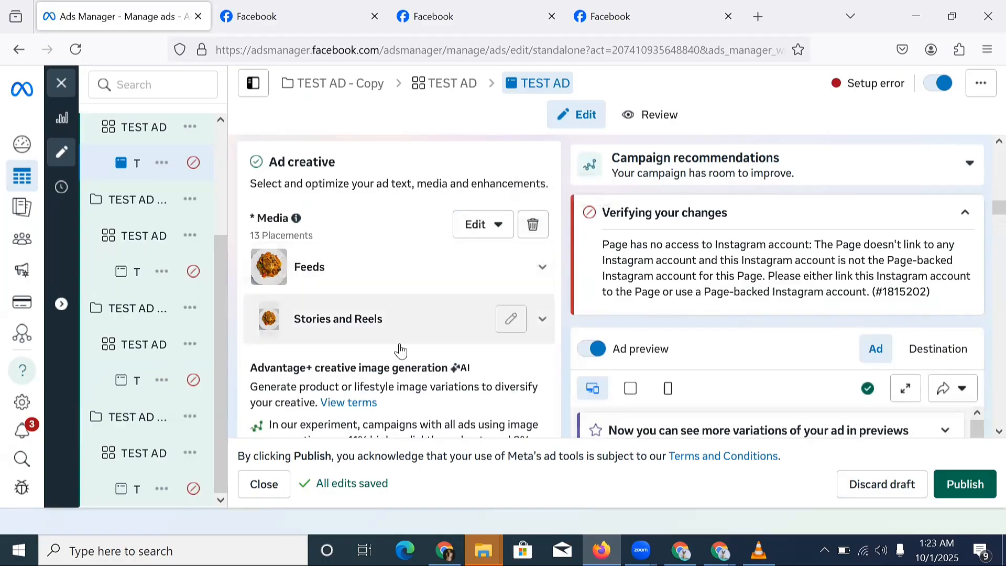
scroll(398, 350, down, 2)
scroll(380, 338, down, 5)
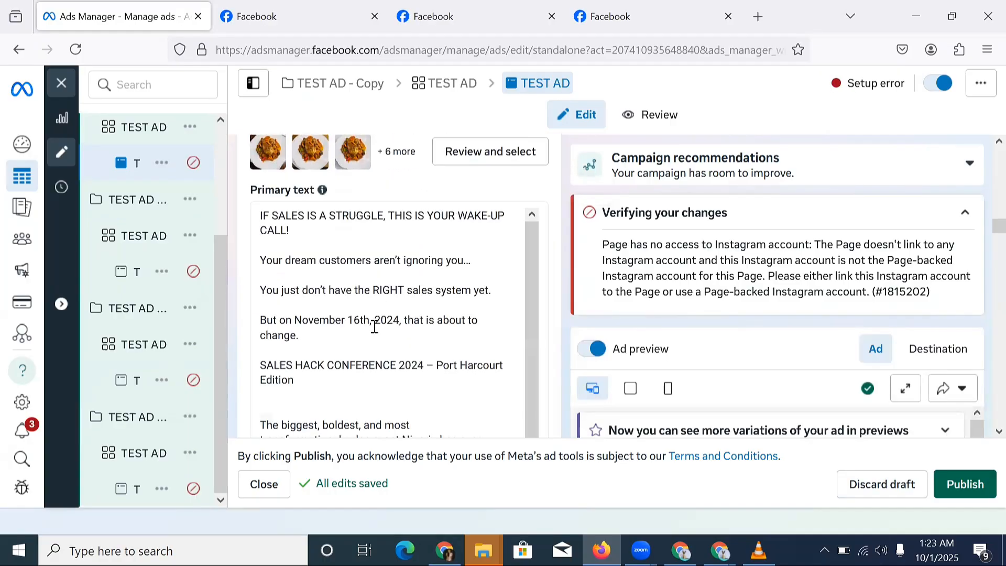
double_click(390, 291)
scroll(400, 317, down, 5)
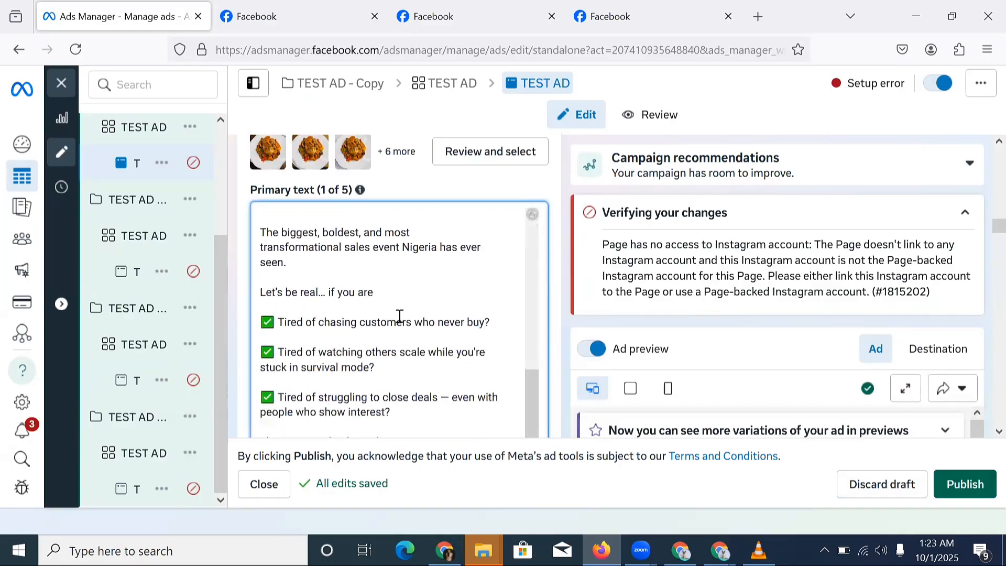
scroll(489, 317, down, 6)
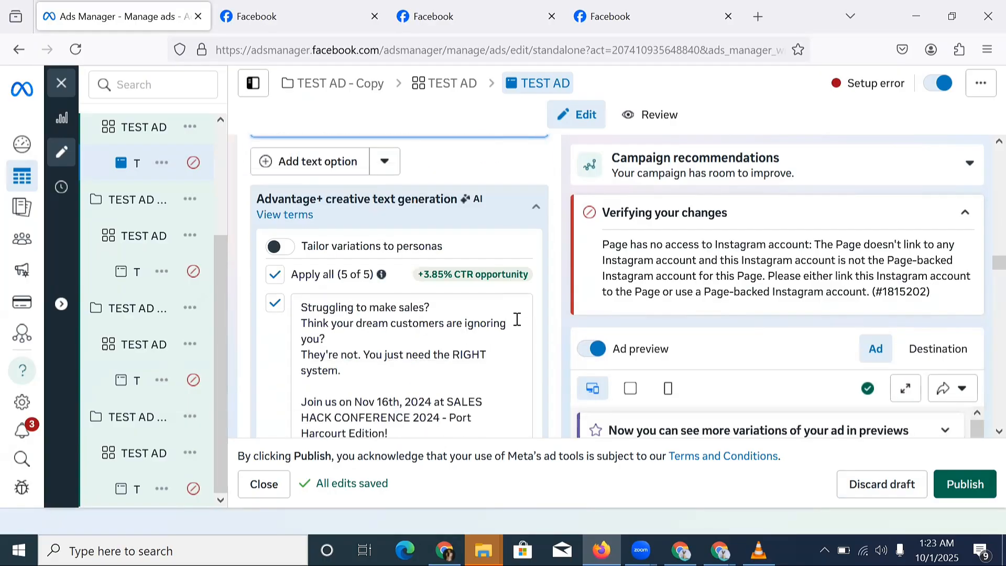